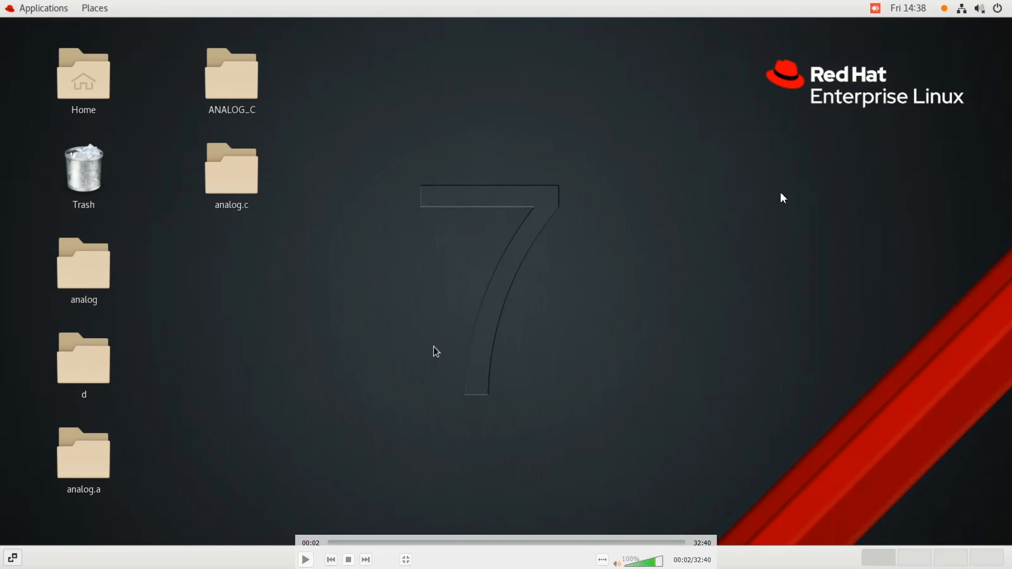
Step: Open a terminal in the rks_techno folder and load the Cadence environment with csh and source /home/install/cshrc
left_click(794, 227)
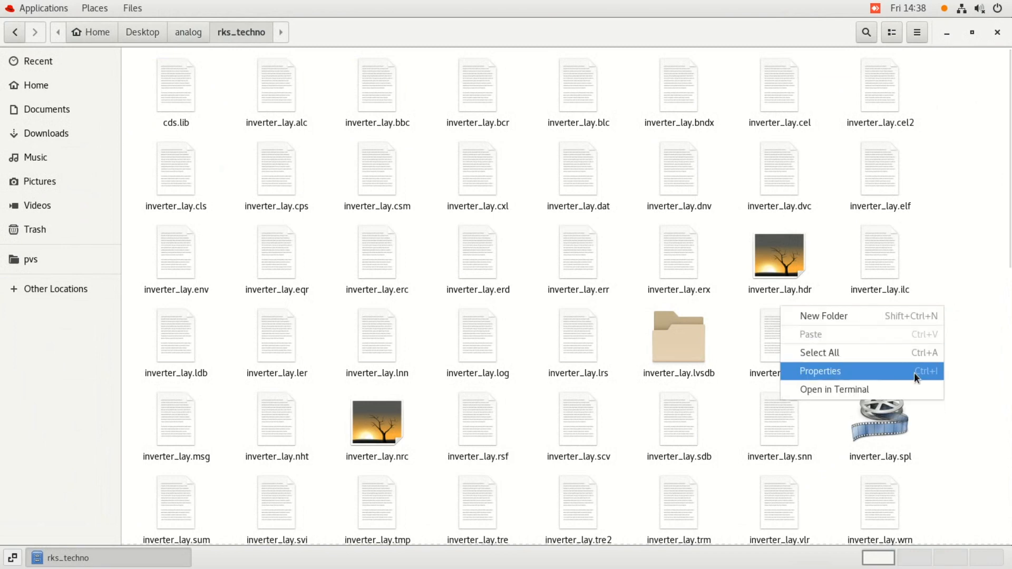
left_click(914, 390)
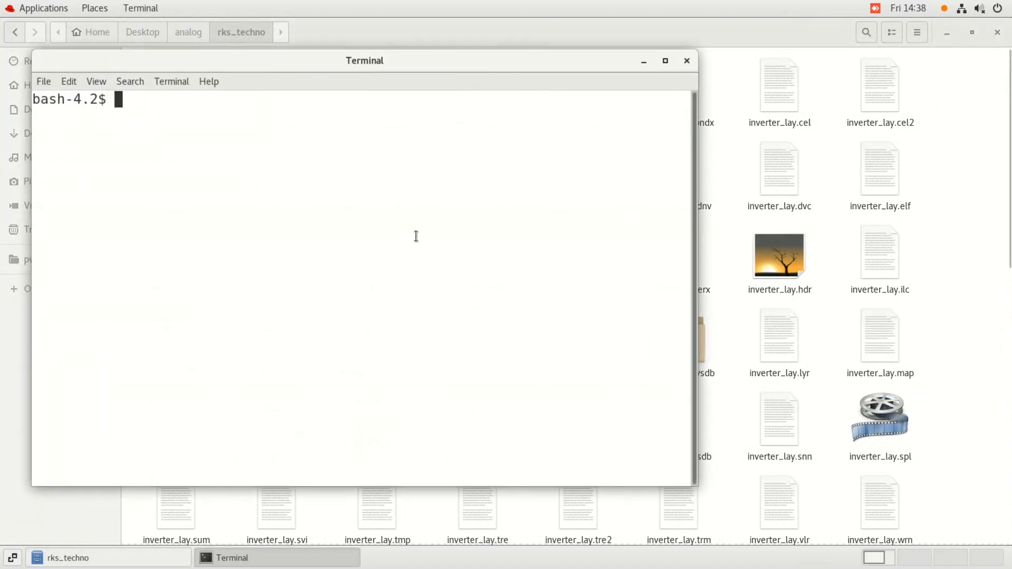
type("csh")
key("Return")
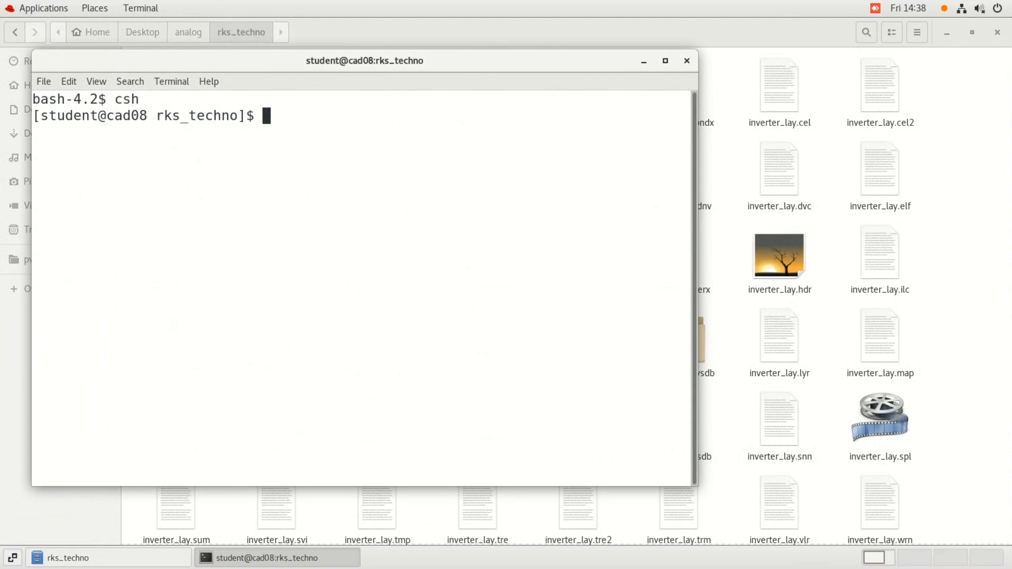
type("source /home/install/cshrc")
key("Return")
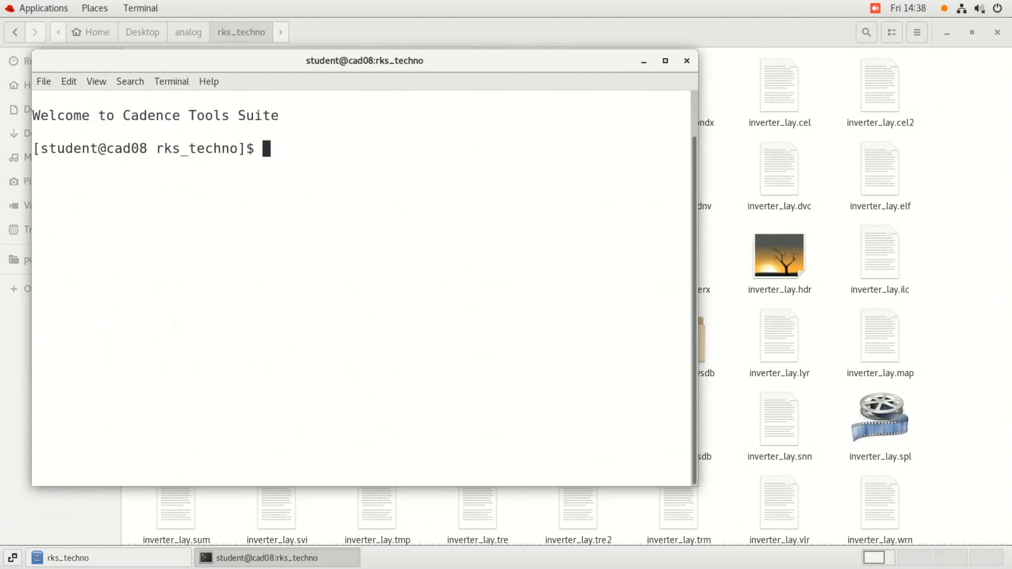
Step: Launch Virtuoso from the terminal with the virtuoso command
key("Up")
key("Up")
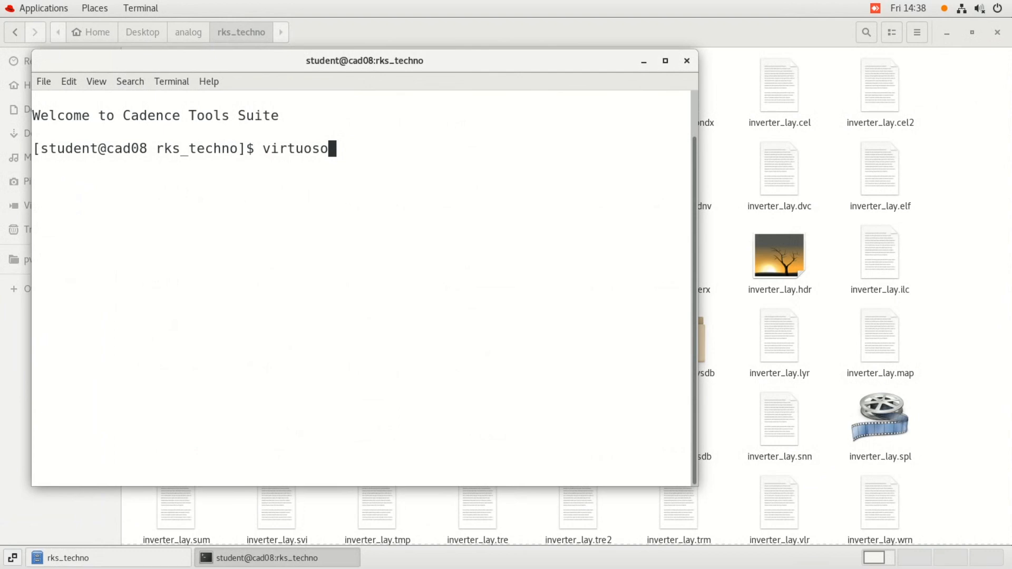
key("Return")
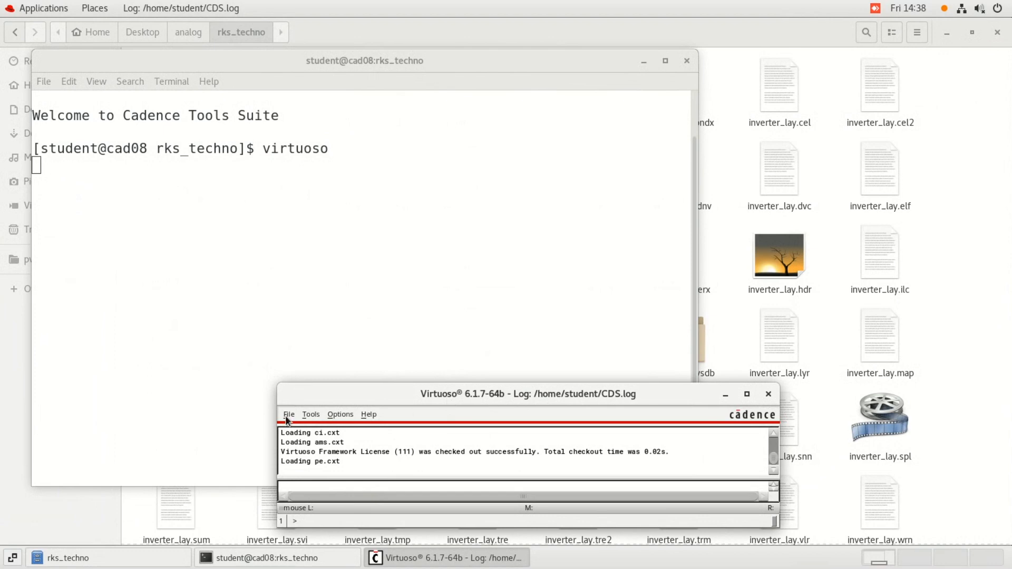
left_click(289, 415)
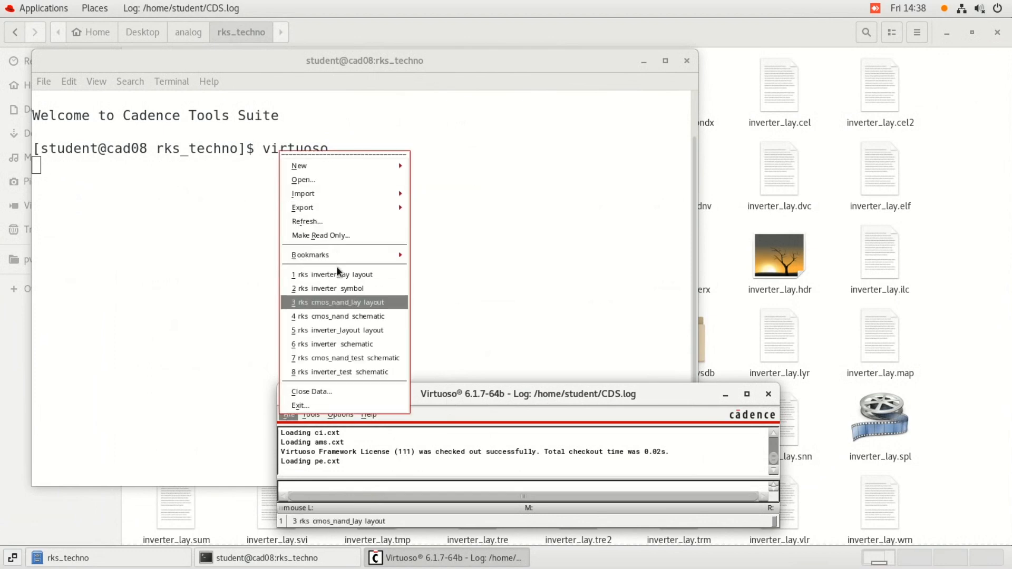
mouse_move(368, 164)
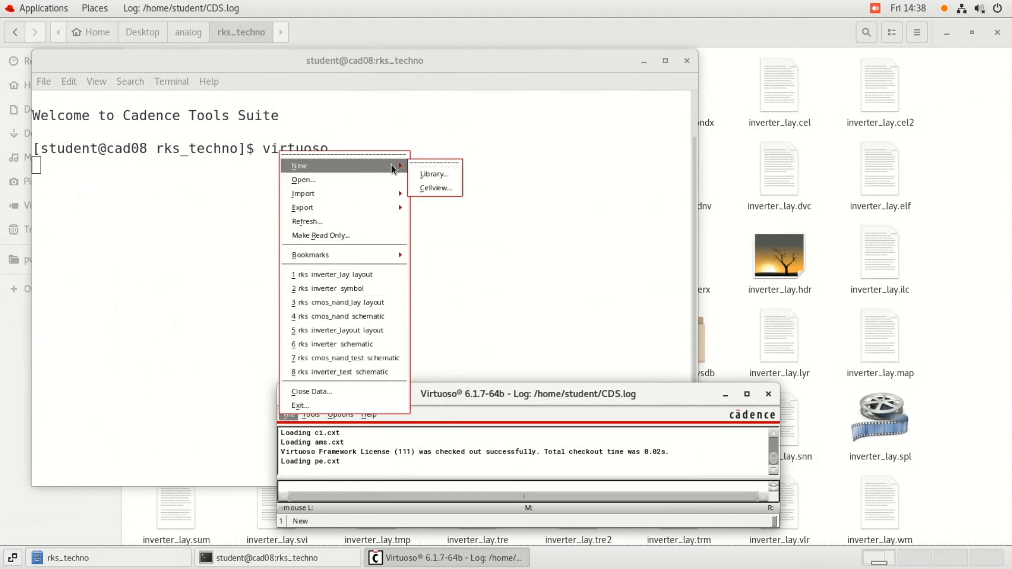
left_click(432, 188)
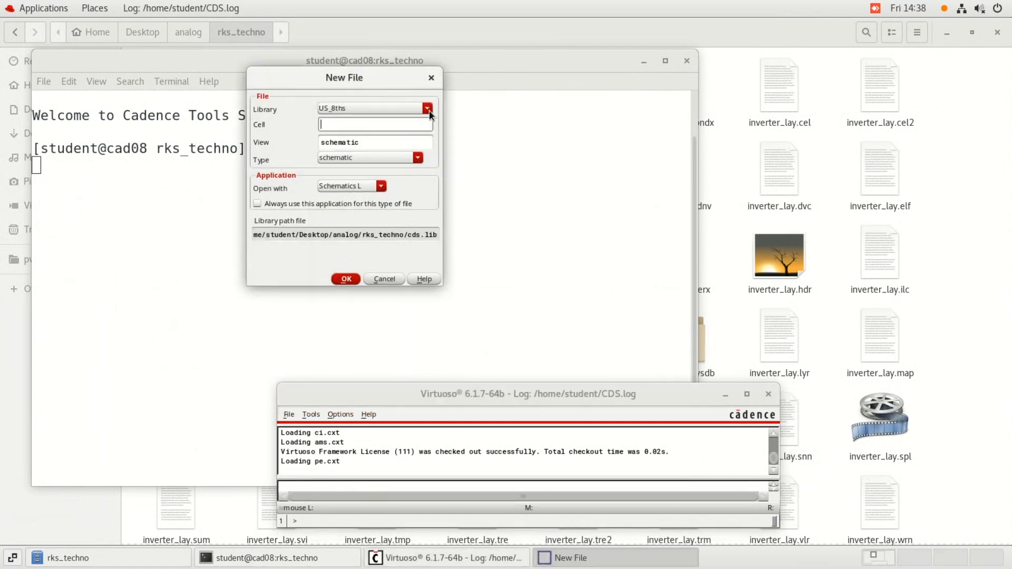
left_click(431, 78)
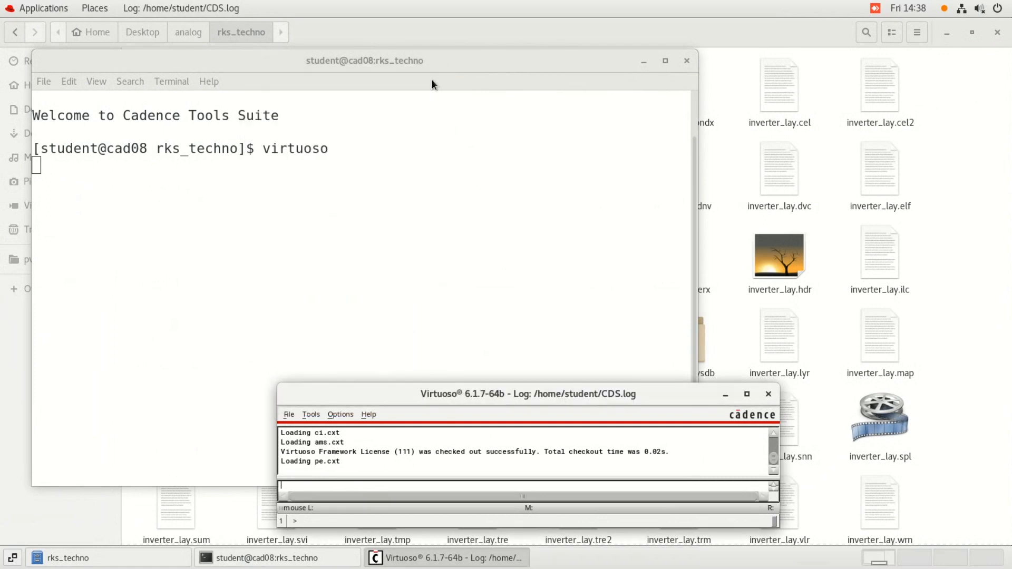
Step: Create a new library named rkstecno123 and attach it to the existing technology library gpdk180
left_click(287, 414)
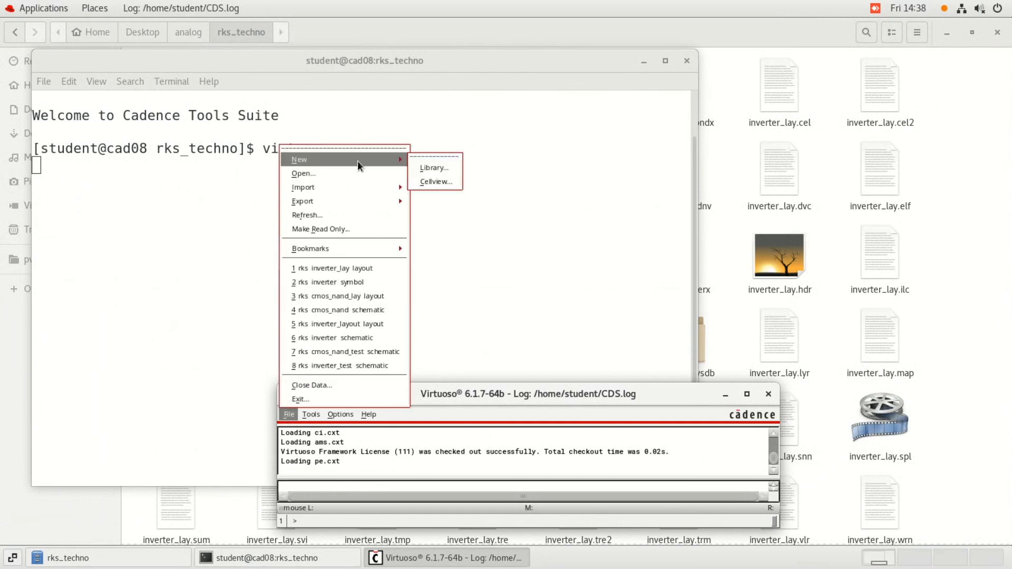
left_click(420, 169)
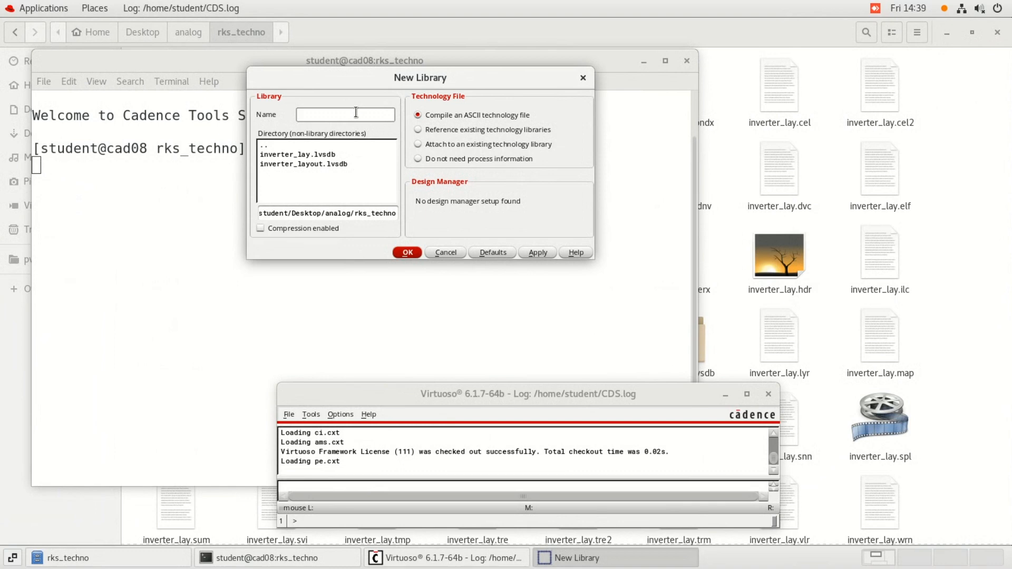
type("rkstecno123")
left_click(444, 144)
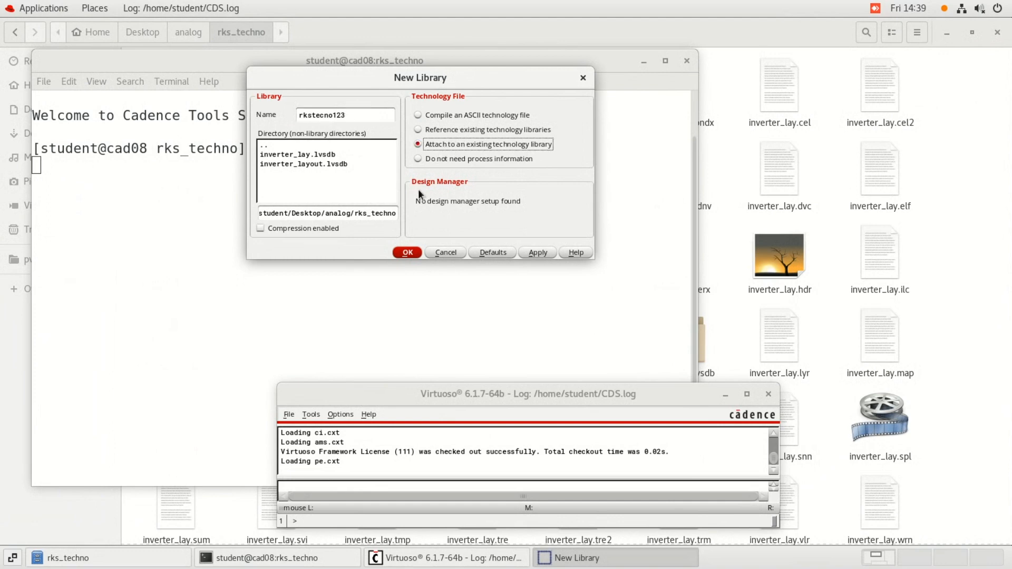
left_click(407, 253)
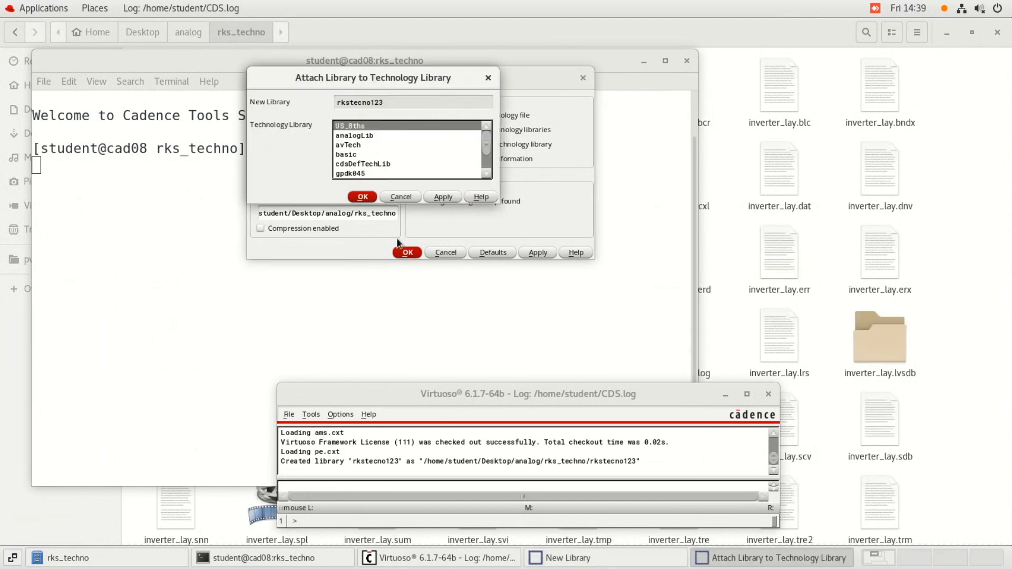
scroll(380, 158, "down", 1)
left_click(359, 164)
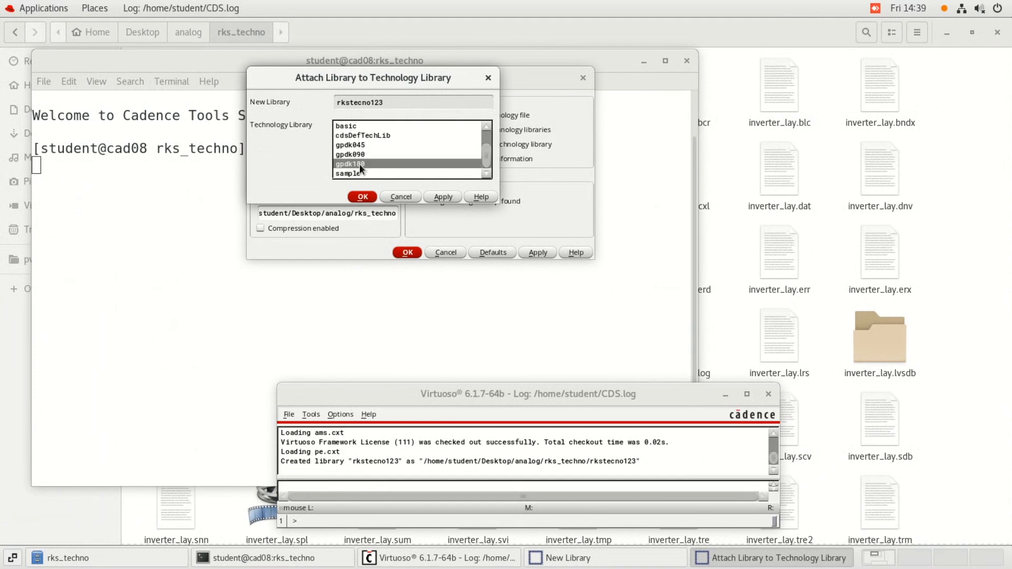
left_click(366, 198)
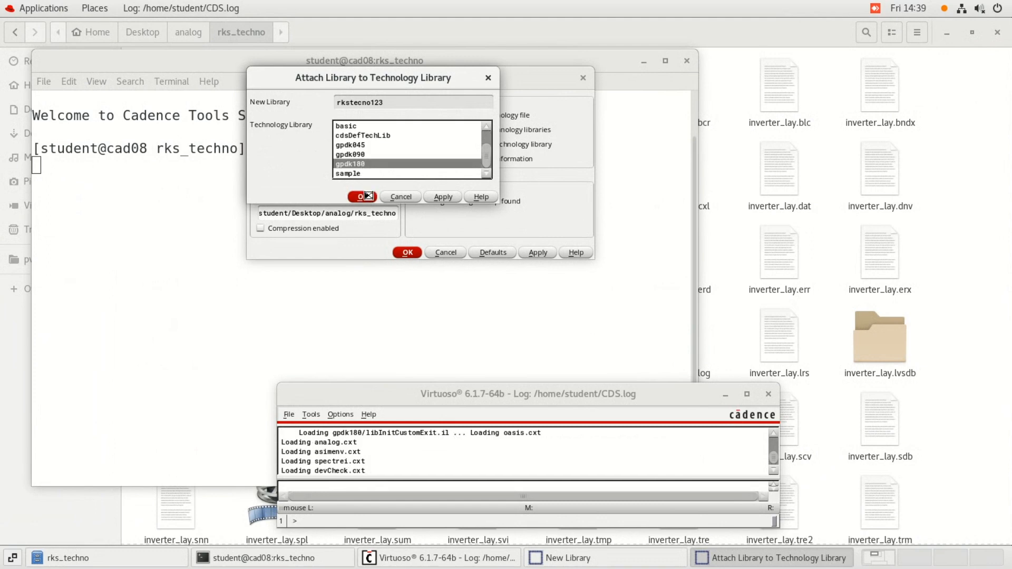
Step: Create a schematic cellview named nand_gate in library rkstecno123 and enlarge its editor window
left_click(289, 414)
mouse_move(364, 160)
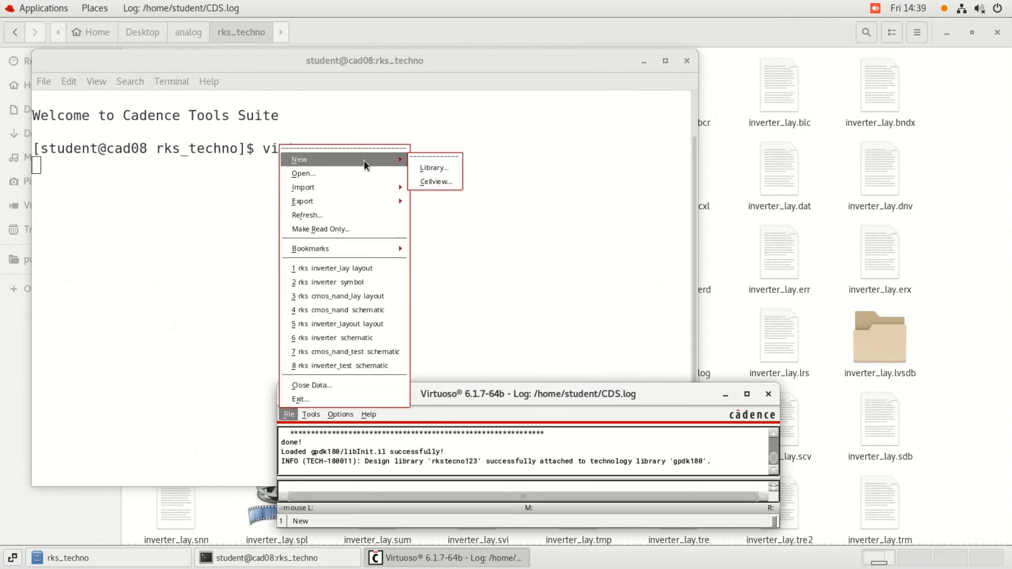
left_click(429, 180)
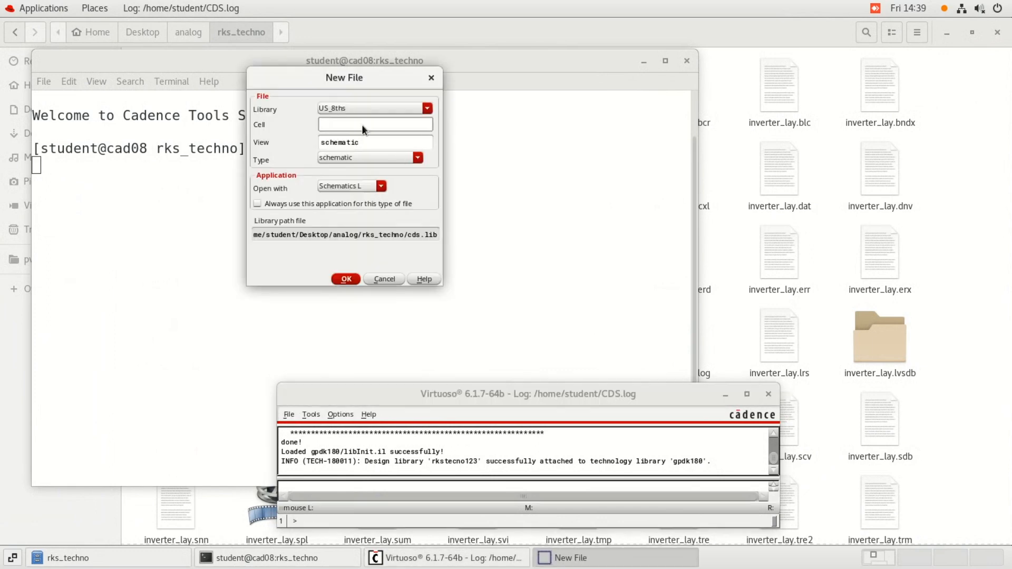
left_click(371, 109)
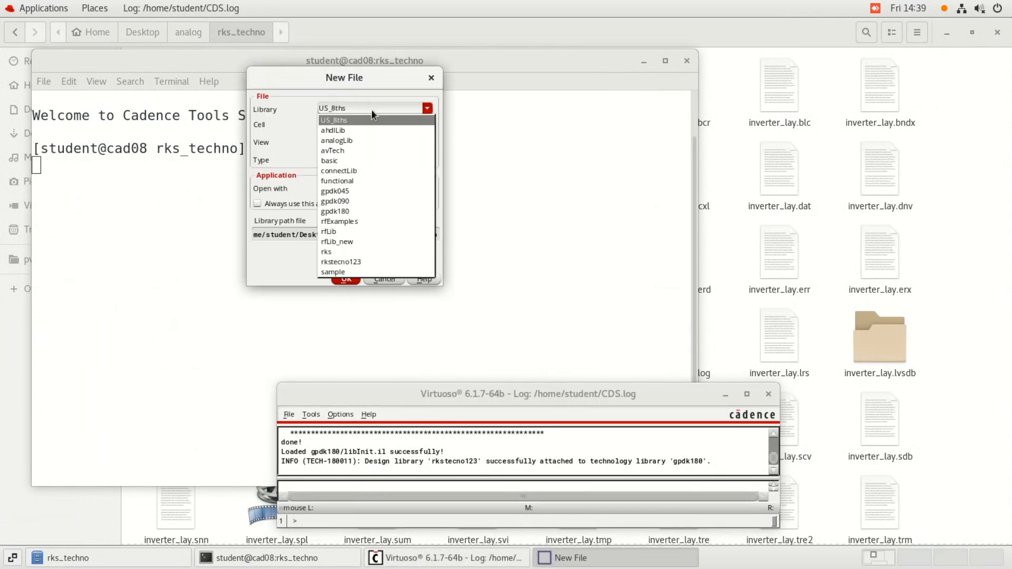
left_click(358, 261)
left_click(400, 124)
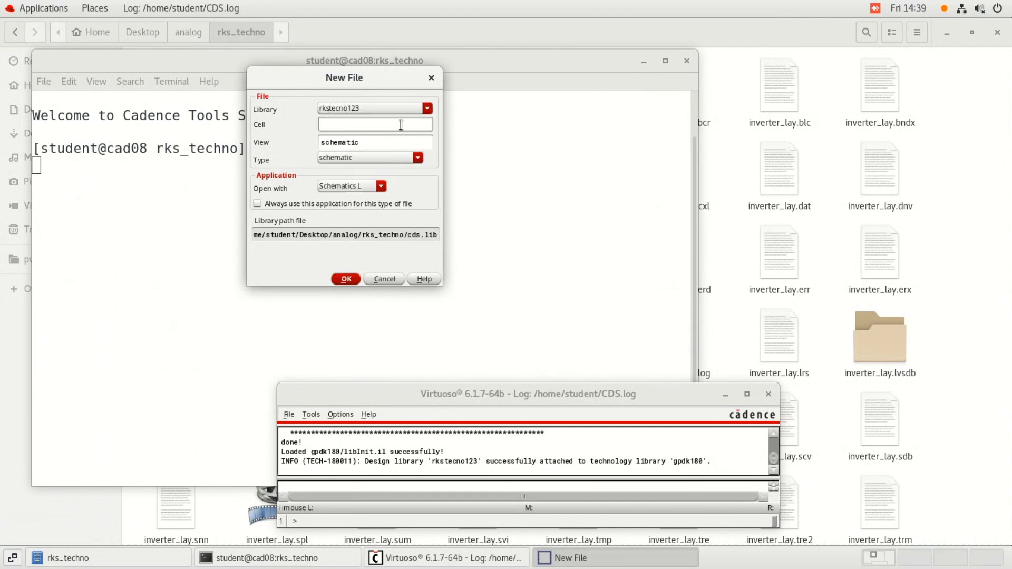
type("nand_gate")
left_click(345, 278)
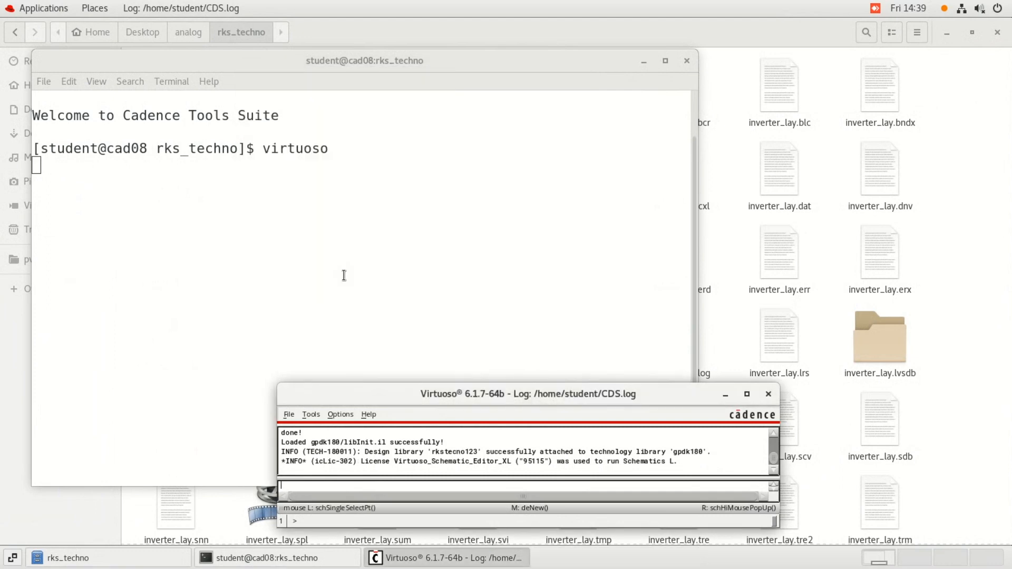
left_click(612, 30)
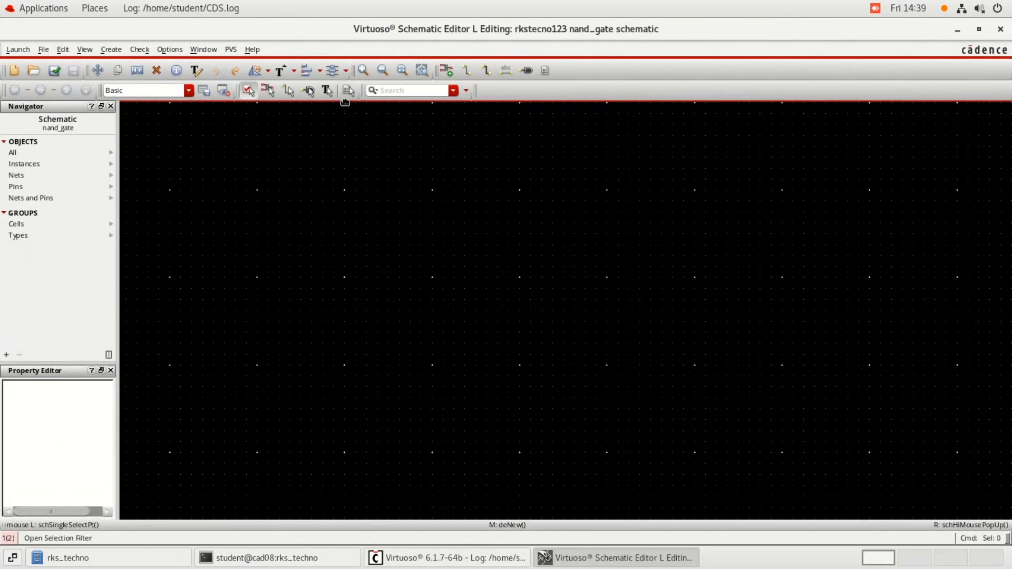
Step: Start adding an instance of the pmos cell from the gpdk180 library
left_click(446, 71)
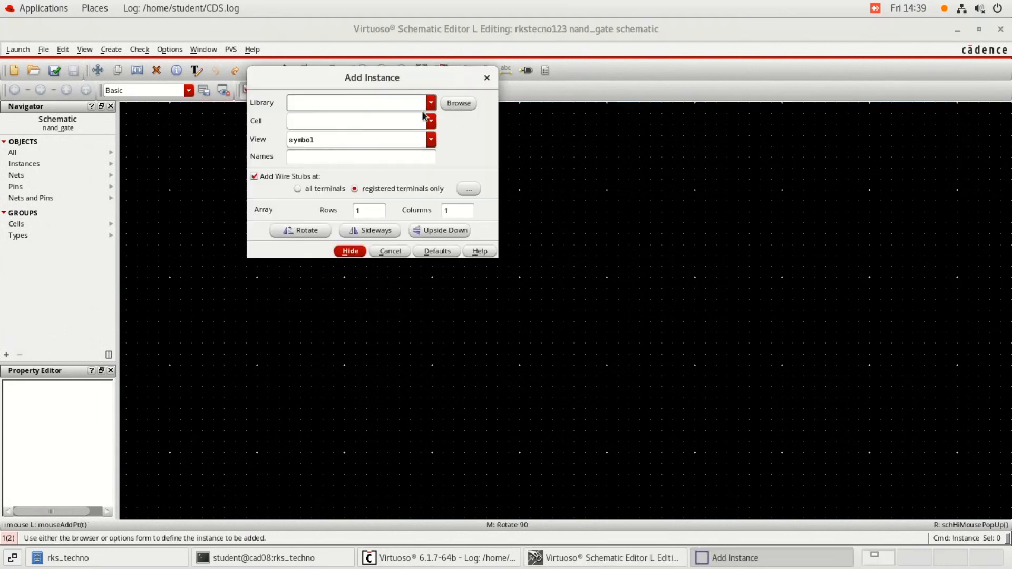
left_click(430, 103)
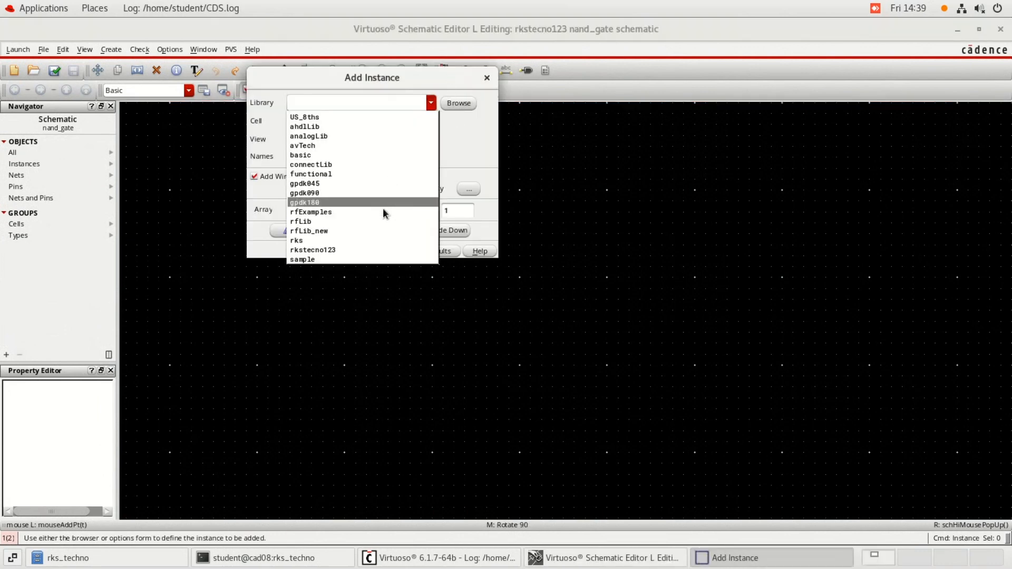
left_click(384, 203)
left_click(398, 122)
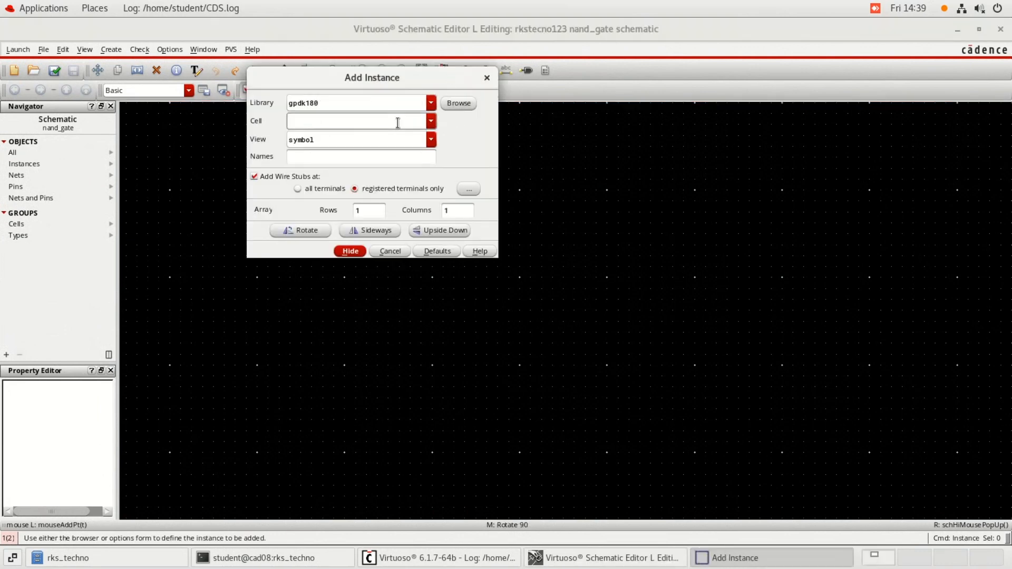
type("pmos")
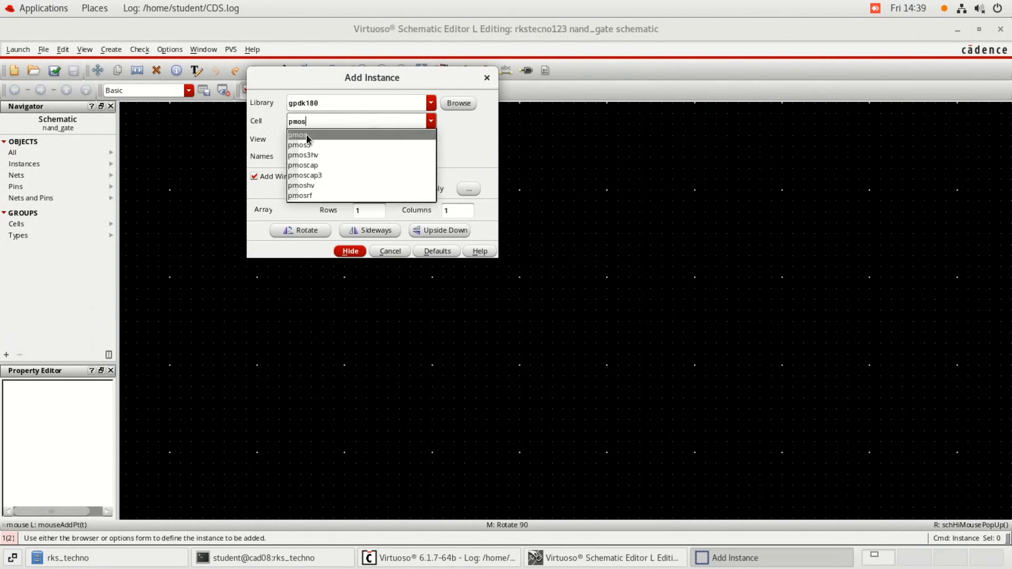
left_click(306, 134)
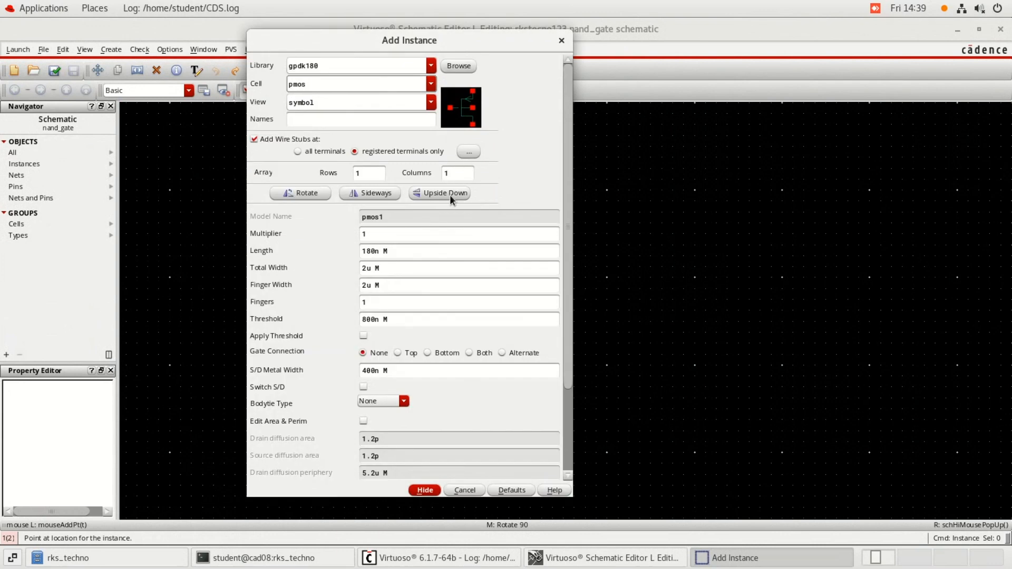
Step: Set the pmos total width to 850n and its bodytie type to Integrated
left_click_drag(370, 268, 358, 268)
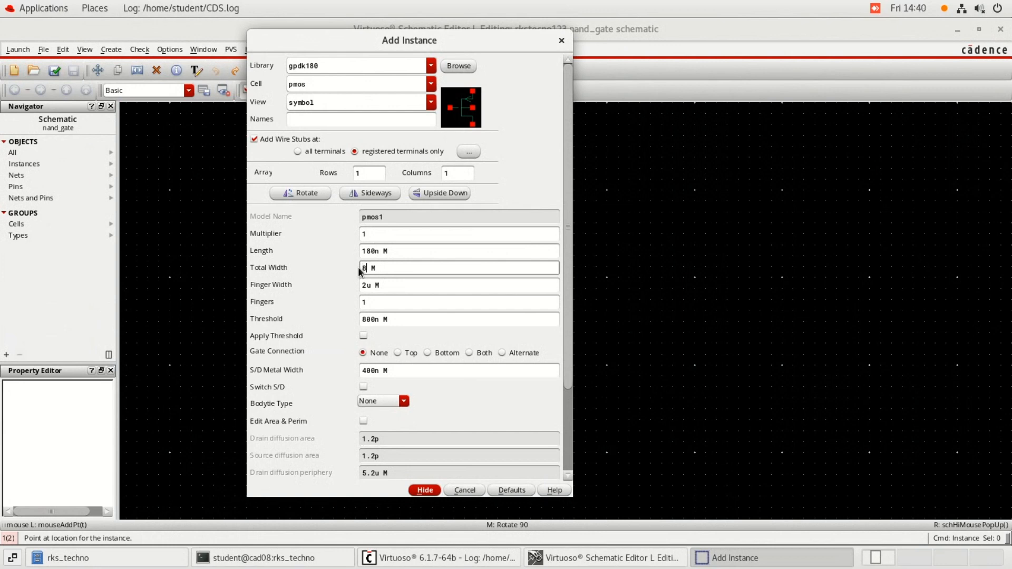
type("50n")
key("Return")
left_click(371, 403)
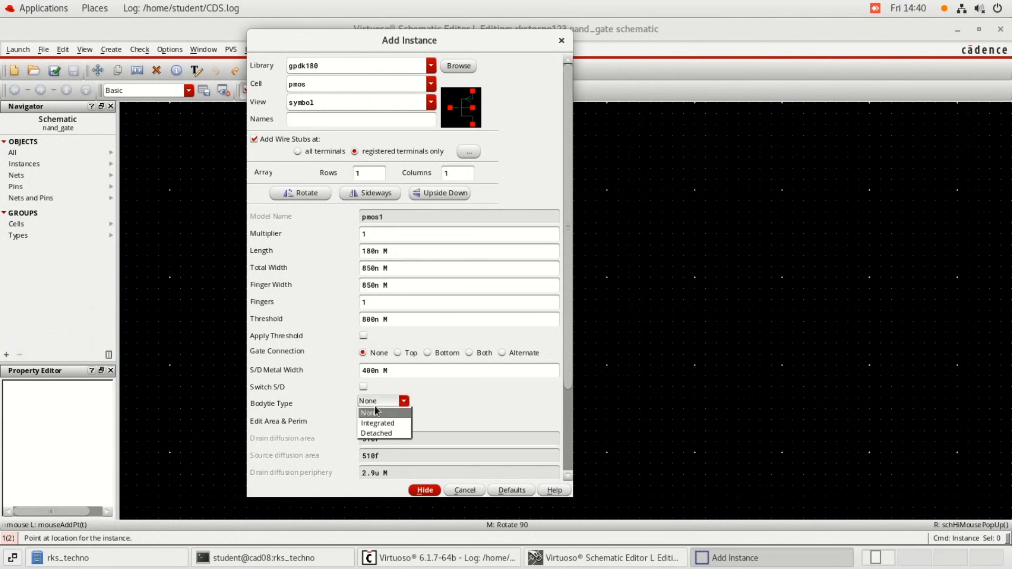
left_click(380, 422)
scroll(406, 431, "down", 5)
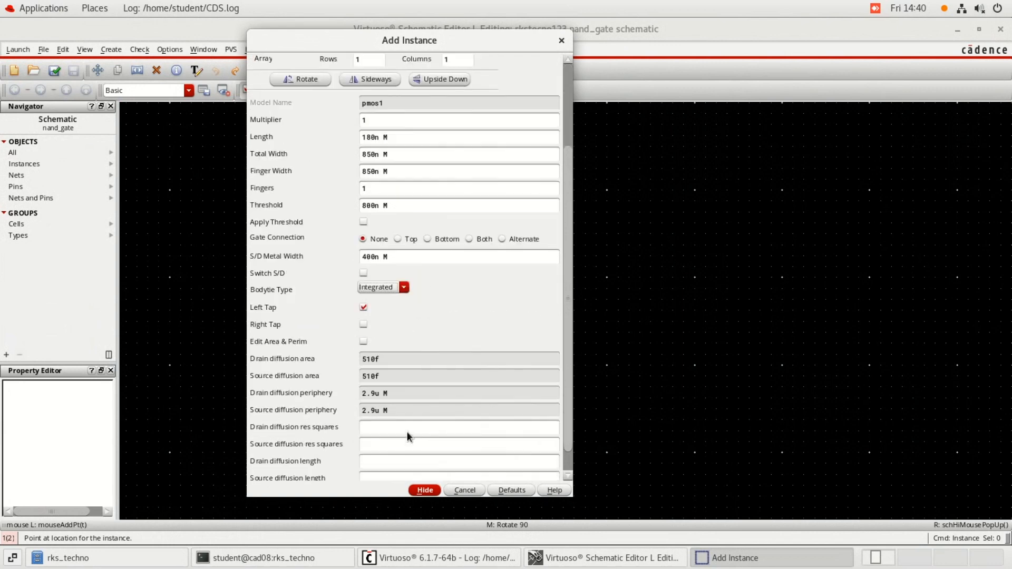
scroll(407, 431, "up", 5)
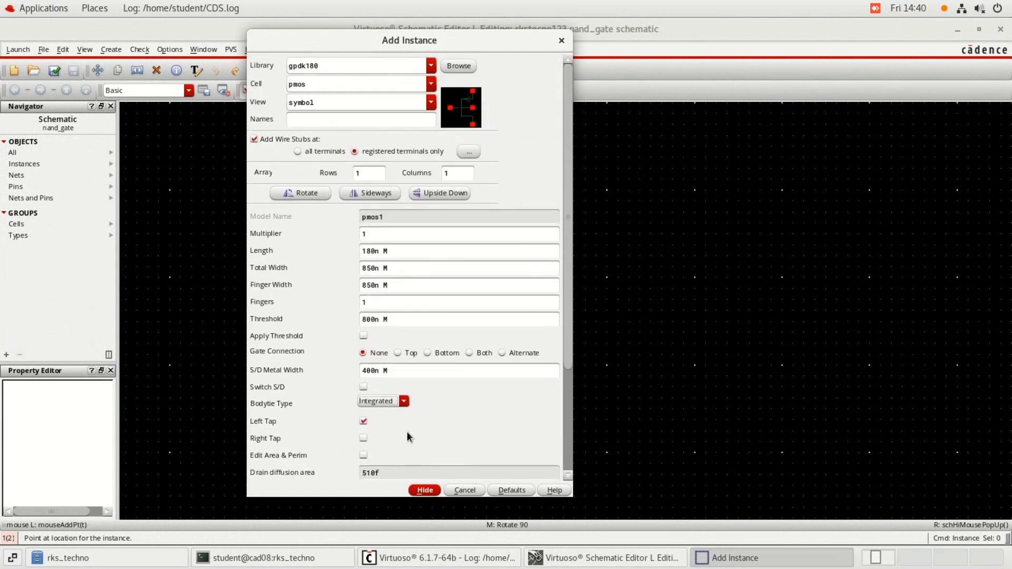
Step: Set the instance view to spectre and place two pmos transistors side by side in the upper middle of the schematic
left_click(430, 109)
left_click(416, 144)
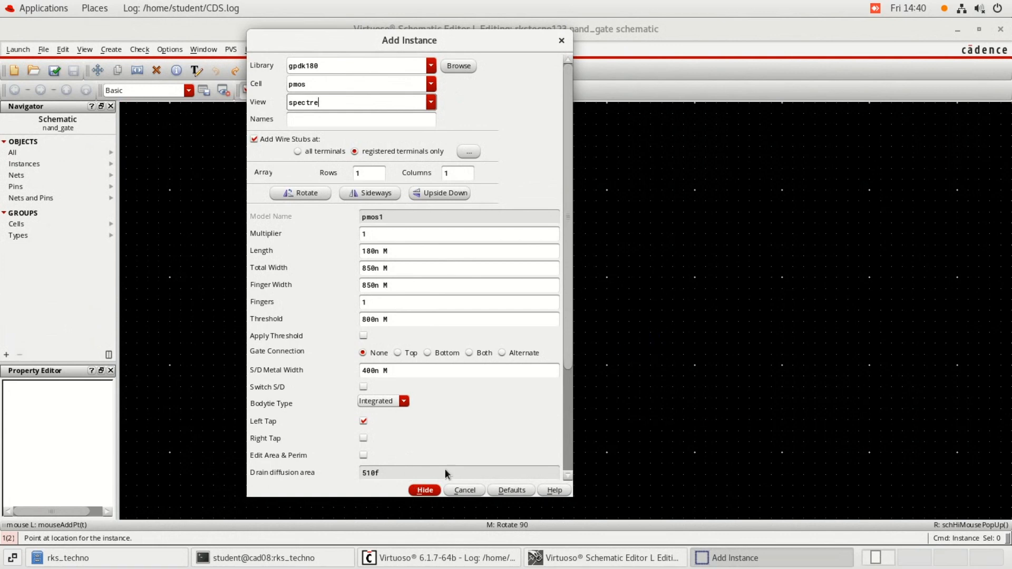
left_click(421, 490)
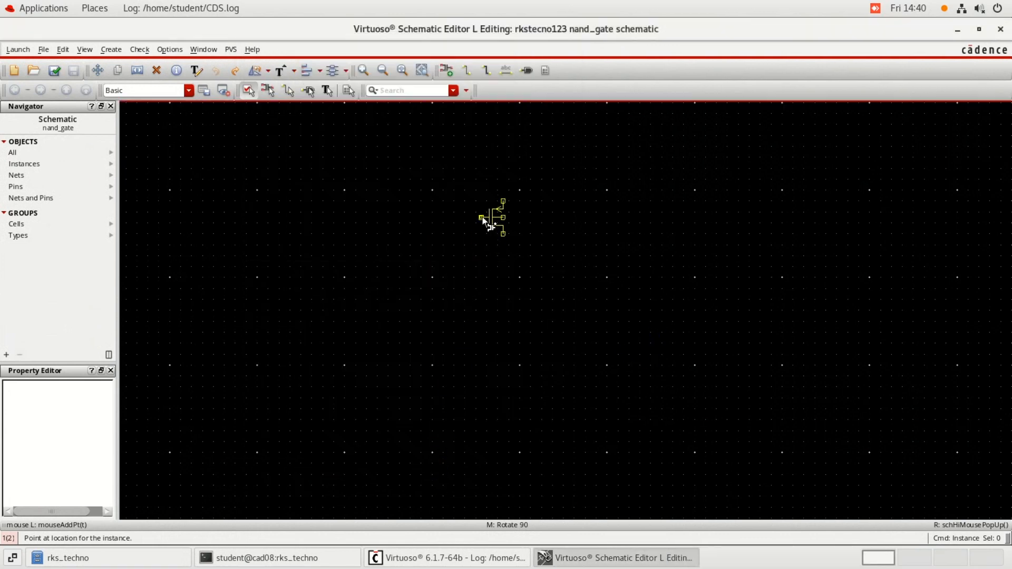
left_click(469, 217)
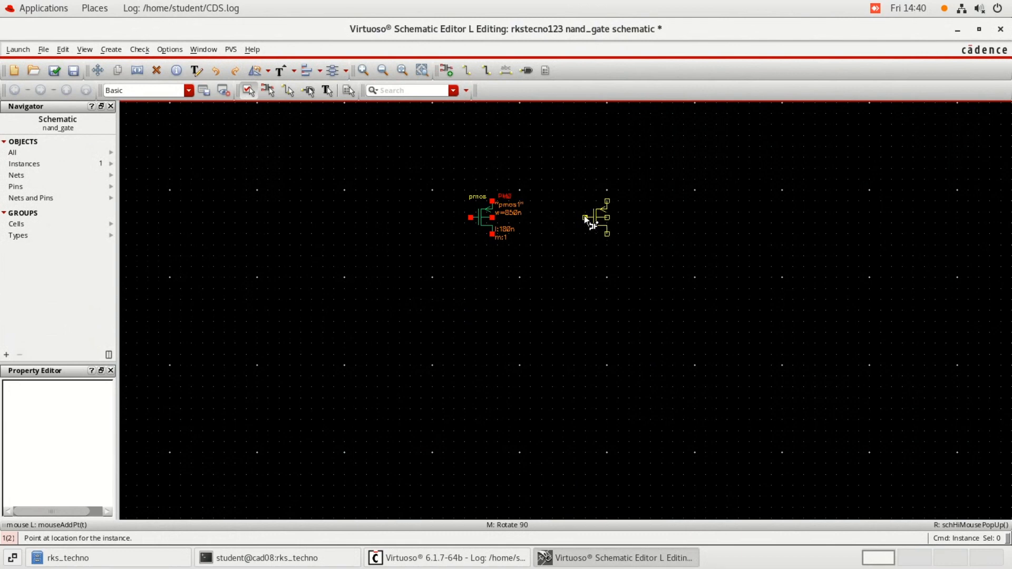
left_click(584, 216)
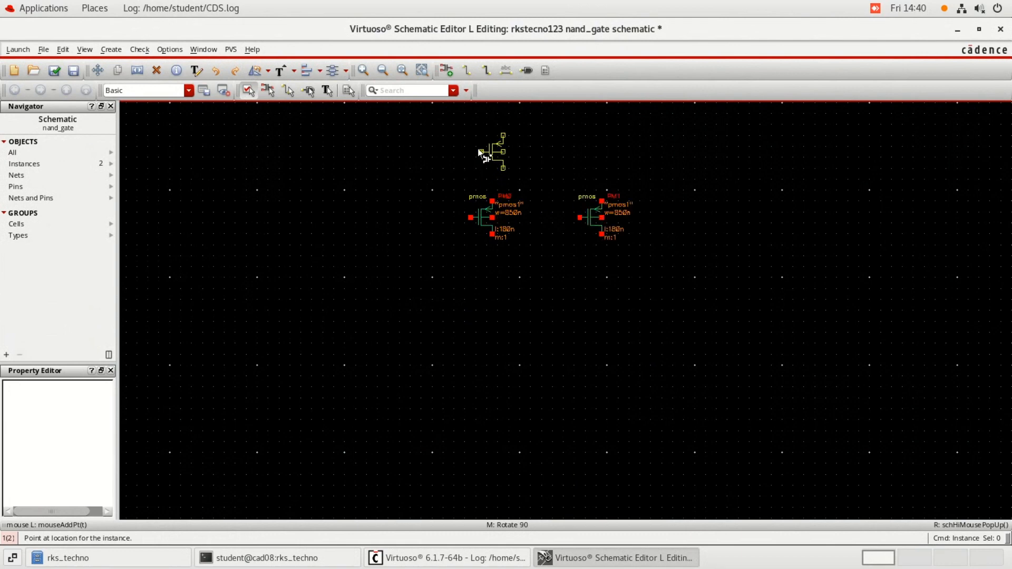
Step: Change the instance being added to the nmos cell from the gpdk180 library, with the spectre view
left_click(447, 70)
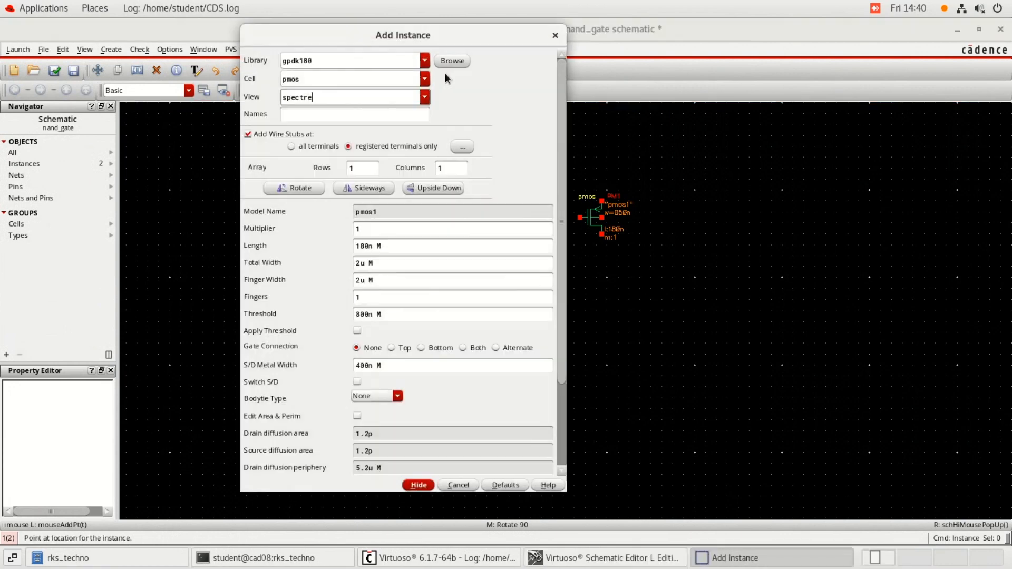
left_click(287, 80)
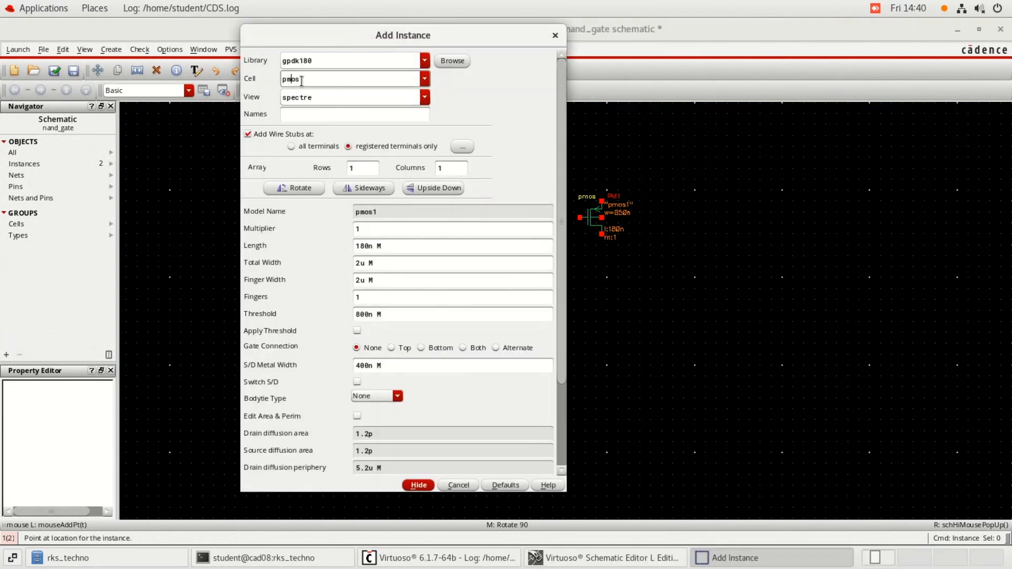
key("BackSpace")
type("n")
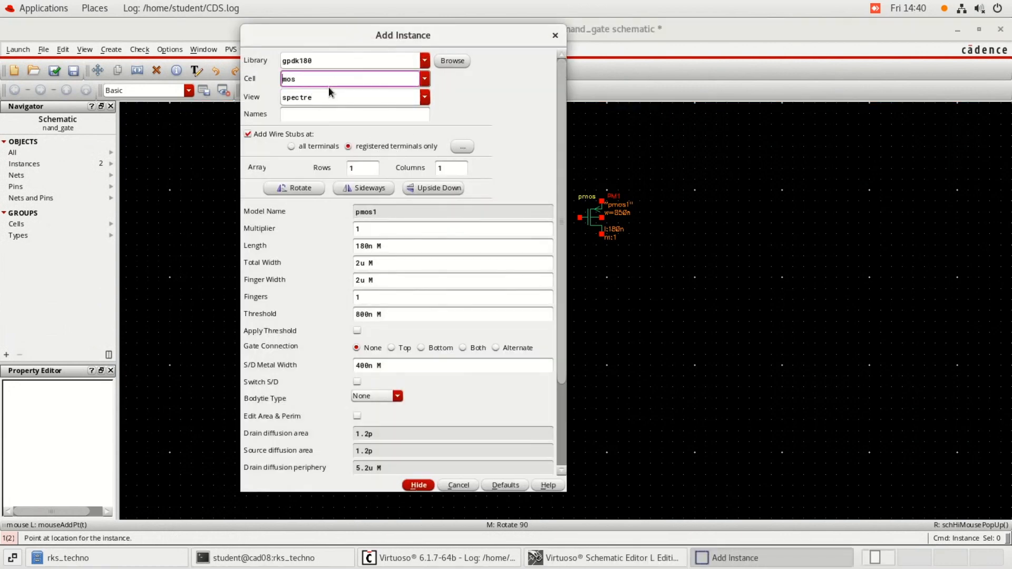
left_click(294, 93)
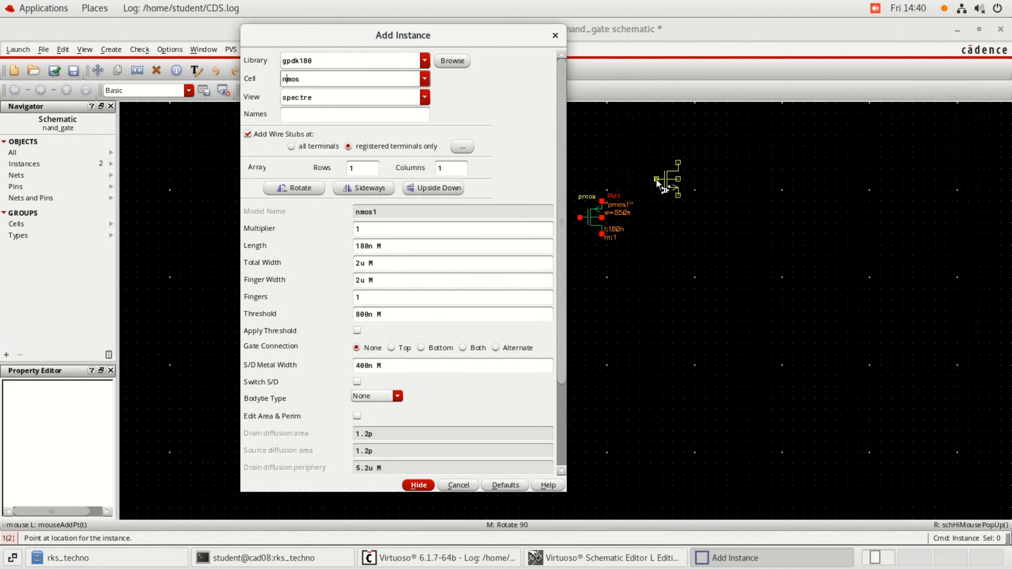
double_click(359, 263)
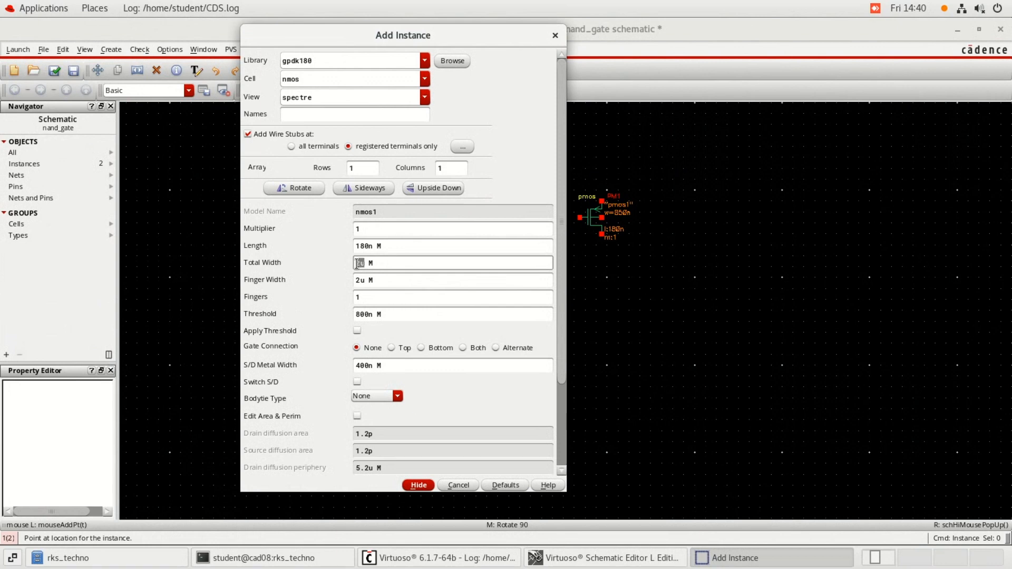
type("850n")
key("Return")
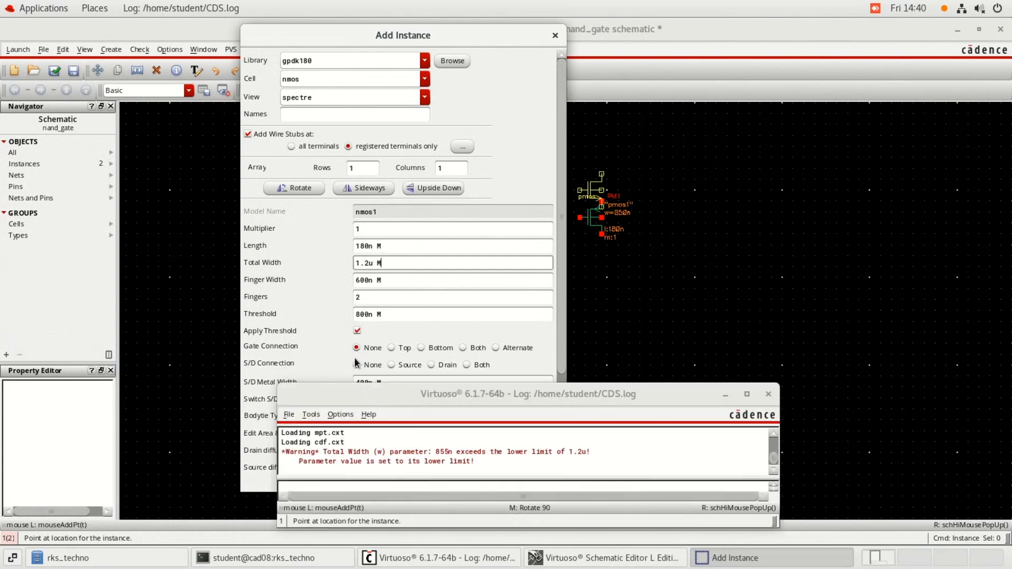
left_click(724, 394)
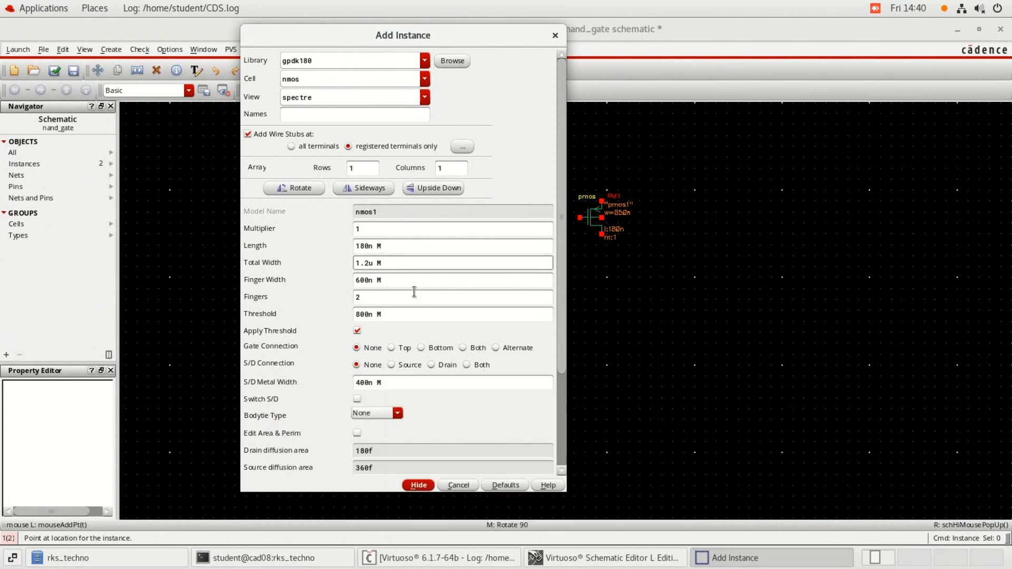
double_click(372, 263)
key("Return")
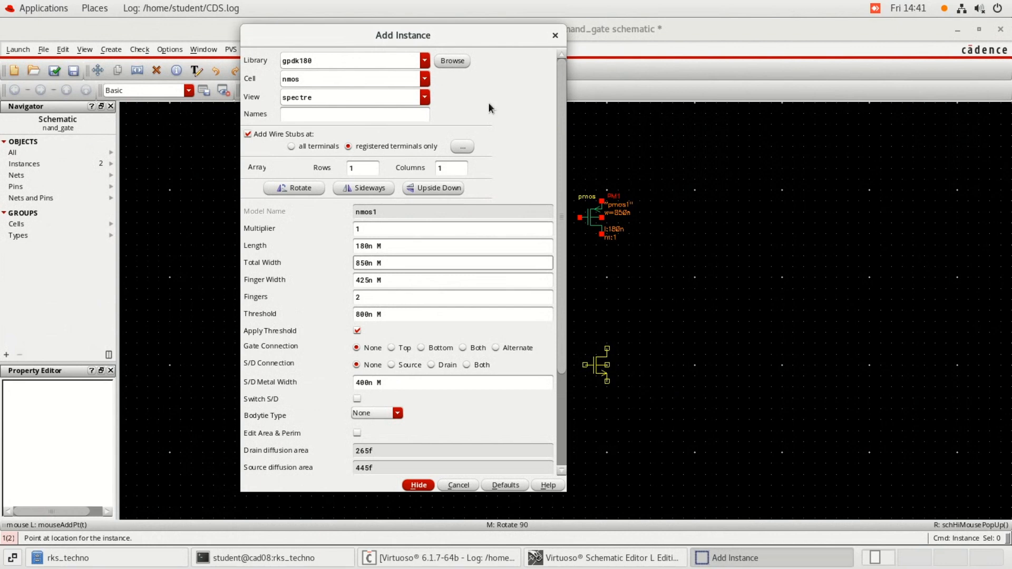
left_click(555, 34)
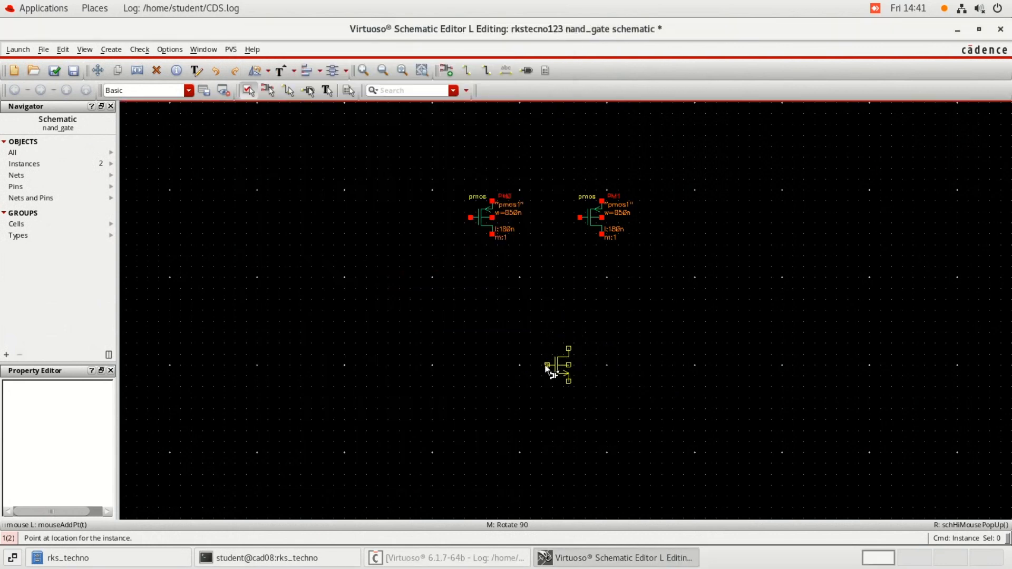
key("Escape")
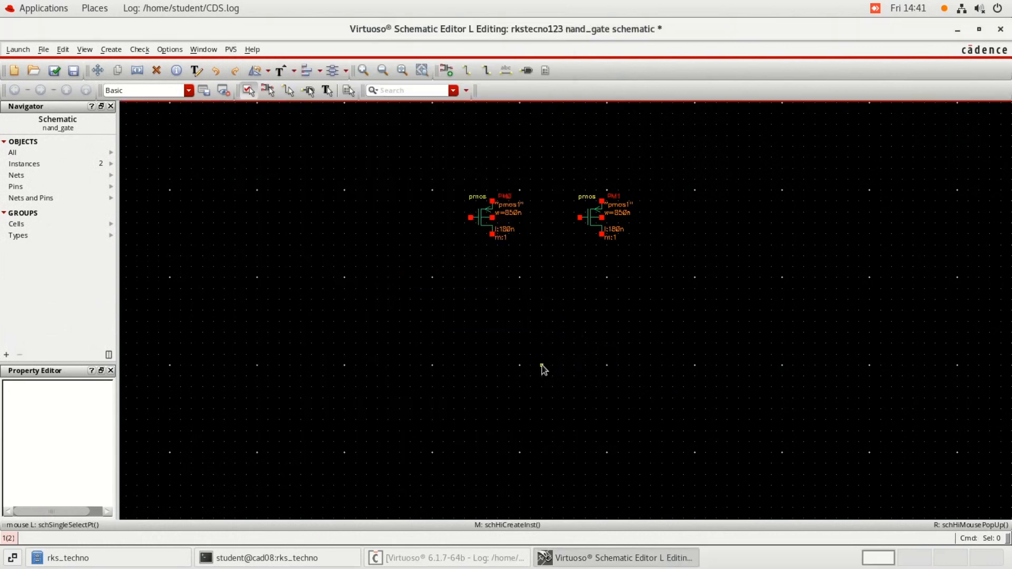
Step: Start adding an nmos instance with the spectre view and a total width of 850n
left_click(447, 70)
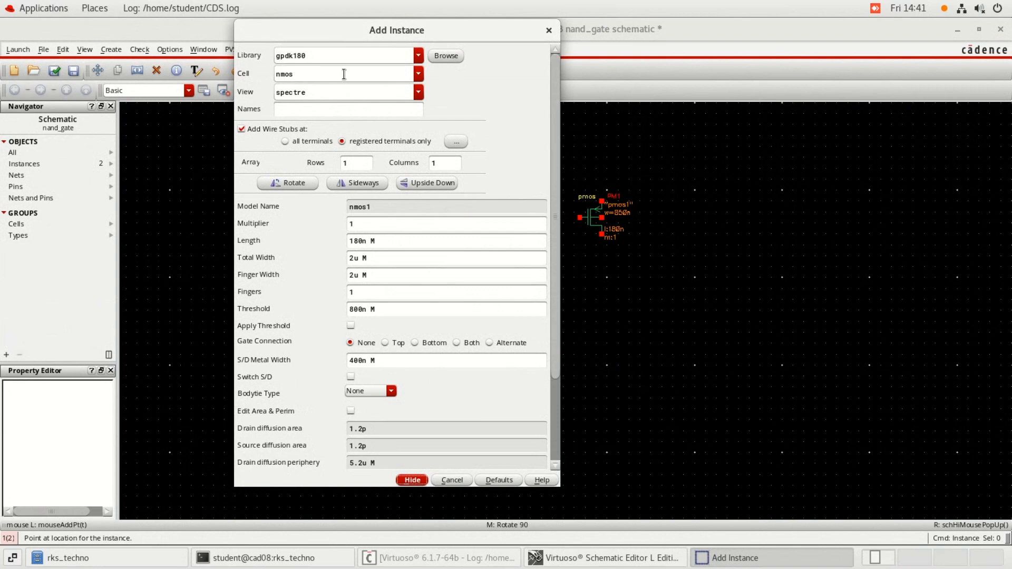
left_click(418, 74)
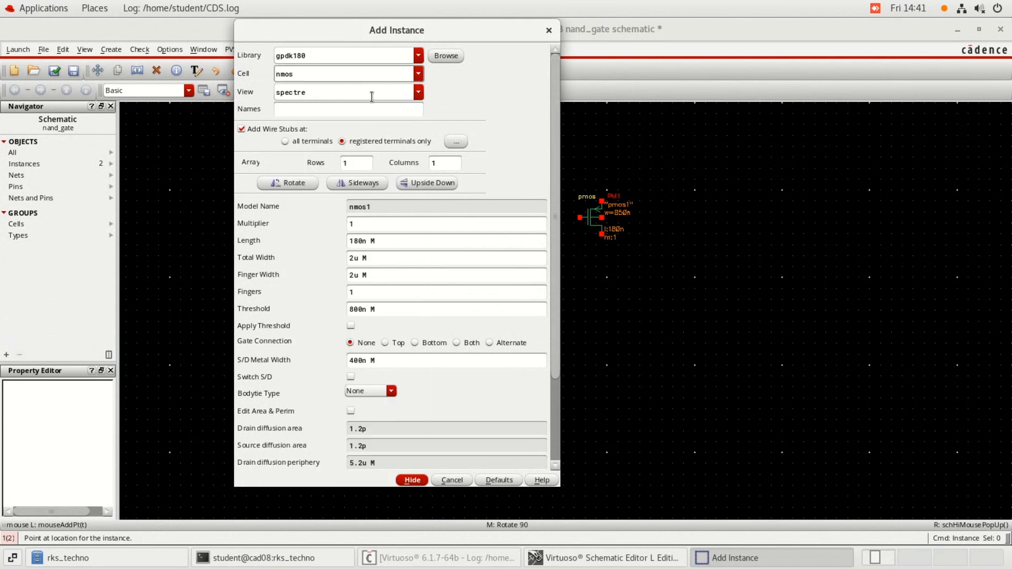
left_click(419, 93)
left_click(387, 136)
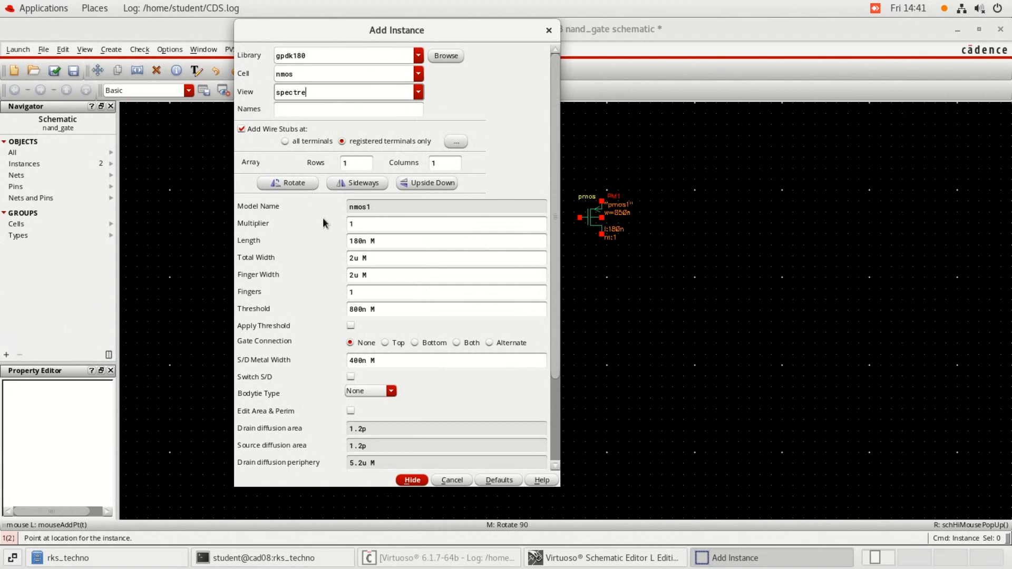
left_click(360, 259)
key("BackSpace")
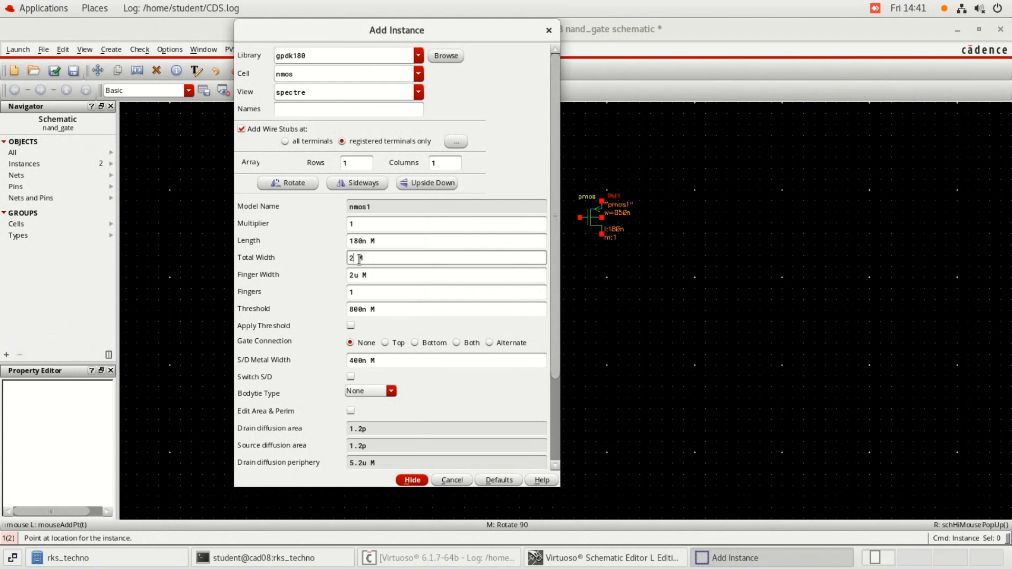
key("BackSpace")
type("850n")
Step: Set the nmos bodytie type to Detached and place the transistor centrally below the two pmos transistors
left_click(368, 391)
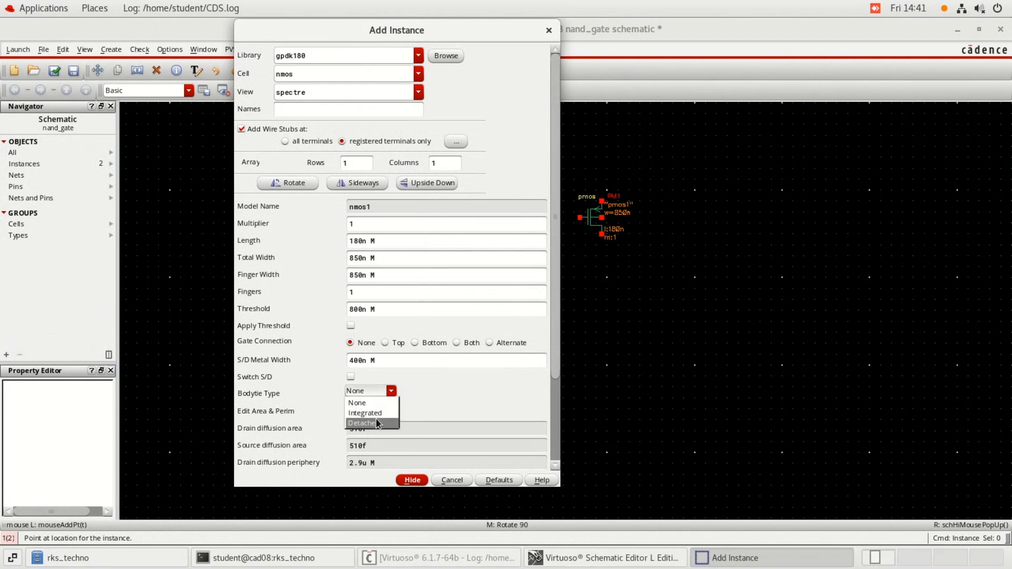
left_click(375, 422)
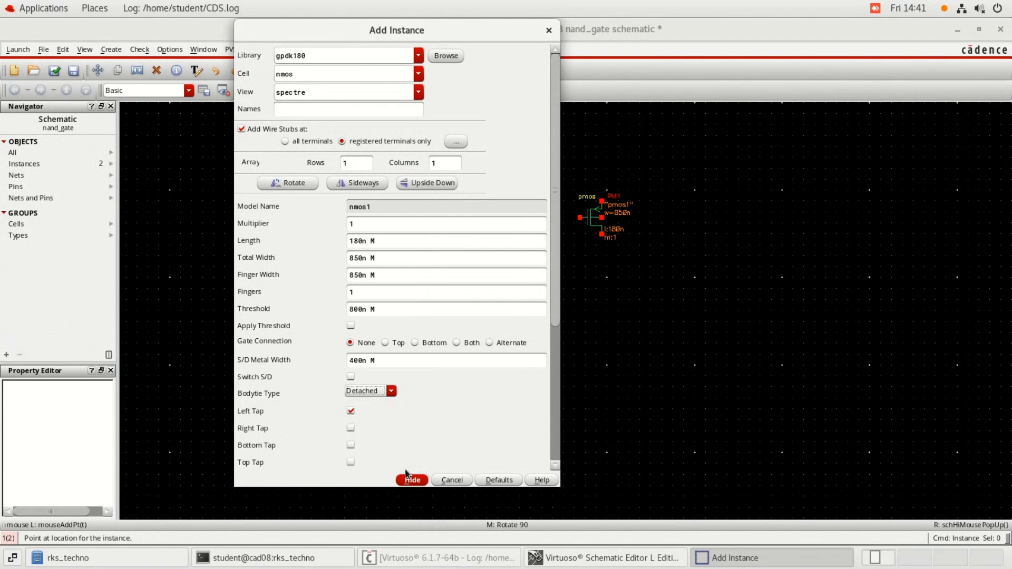
left_click(411, 480)
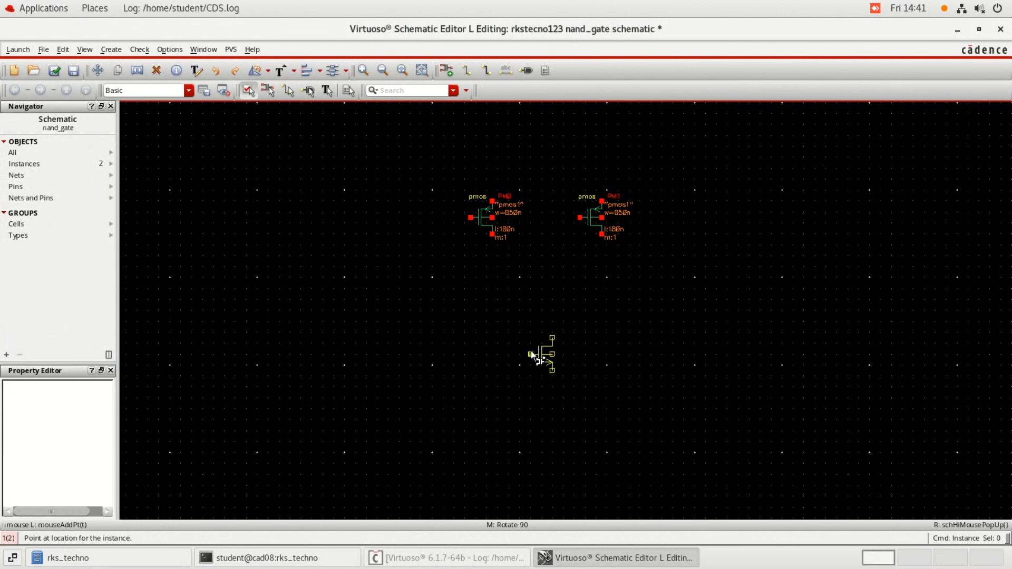
left_click(532, 355)
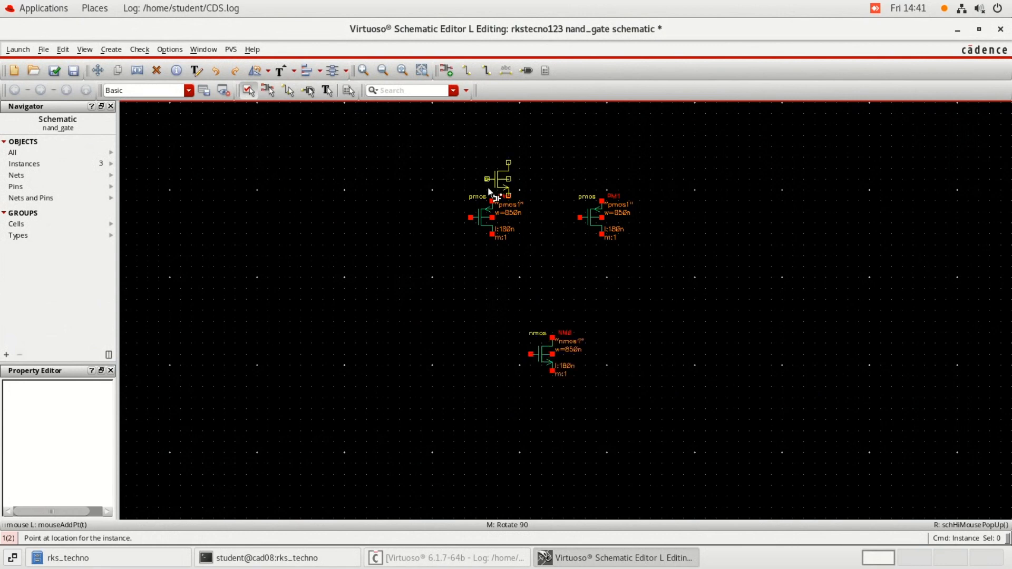
Step: Start adding a second nmos instance with bodytie type Integrated and a total width of 850n
left_click(446, 70)
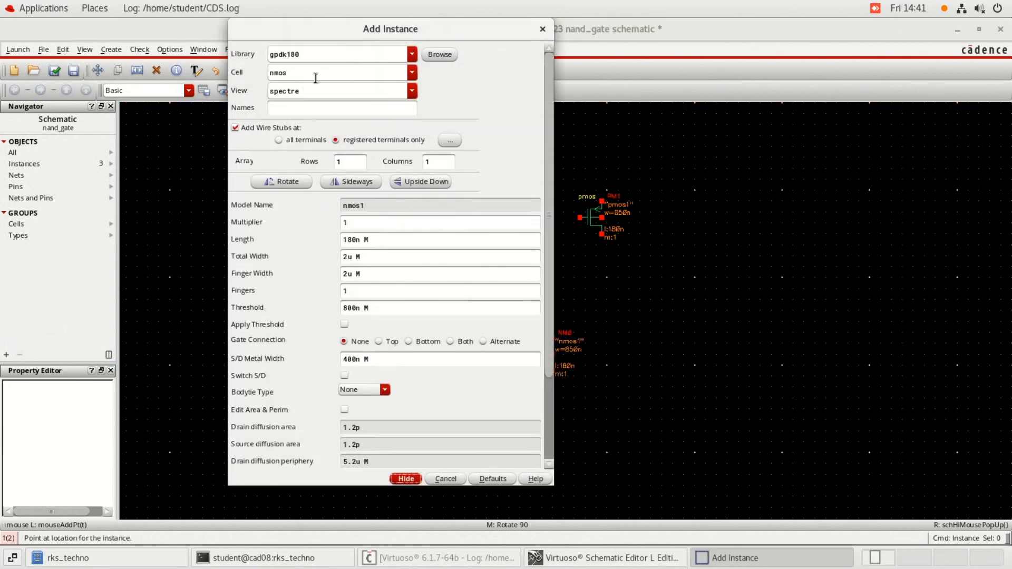
left_click(374, 390)
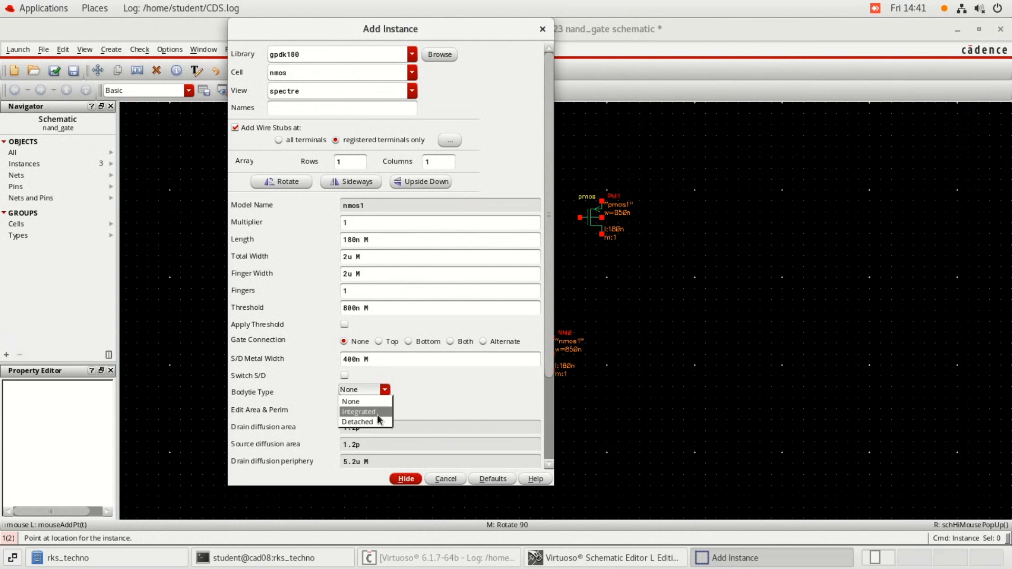
left_click(378, 416)
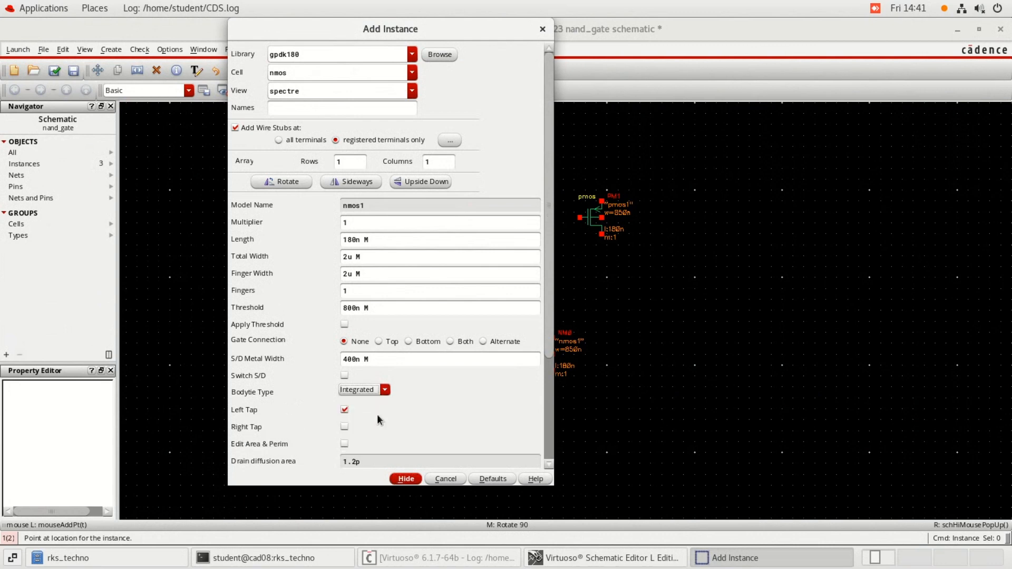
double_click(347, 257)
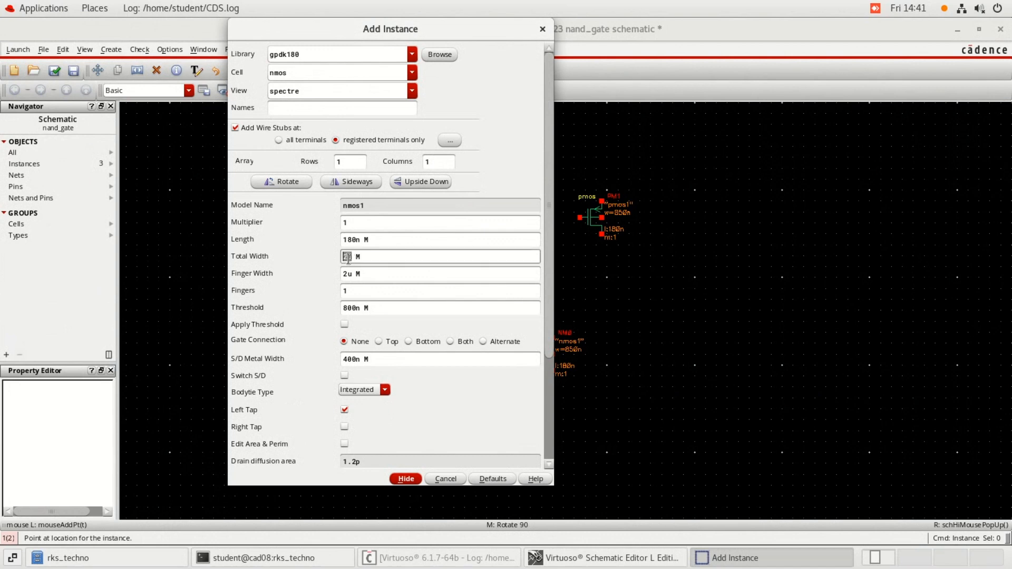
type("850n")
left_click(304, 290)
Step: Place the second nmos transistor directly below the first one and end instance placement
left_click(406, 479)
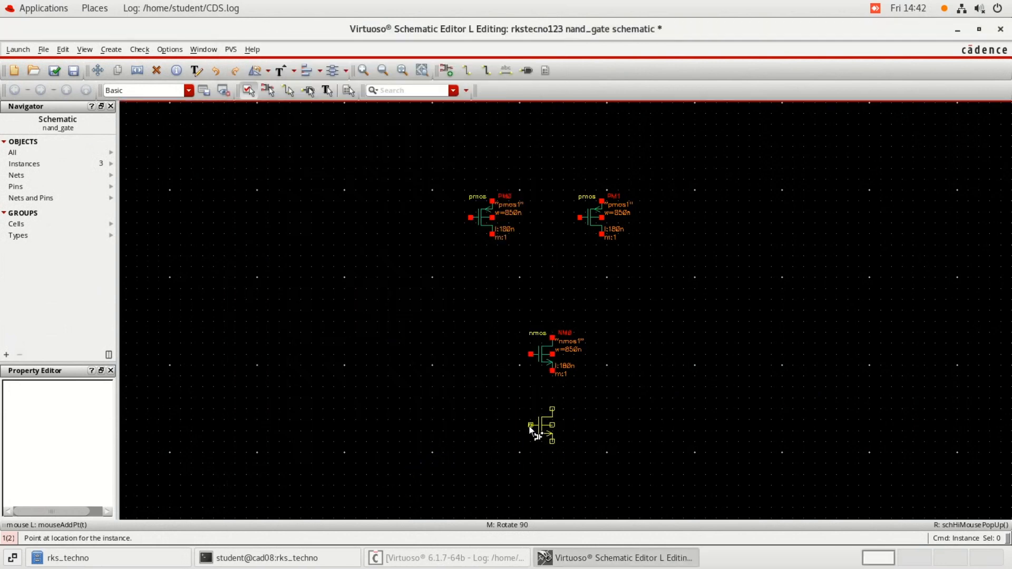
left_click(529, 430)
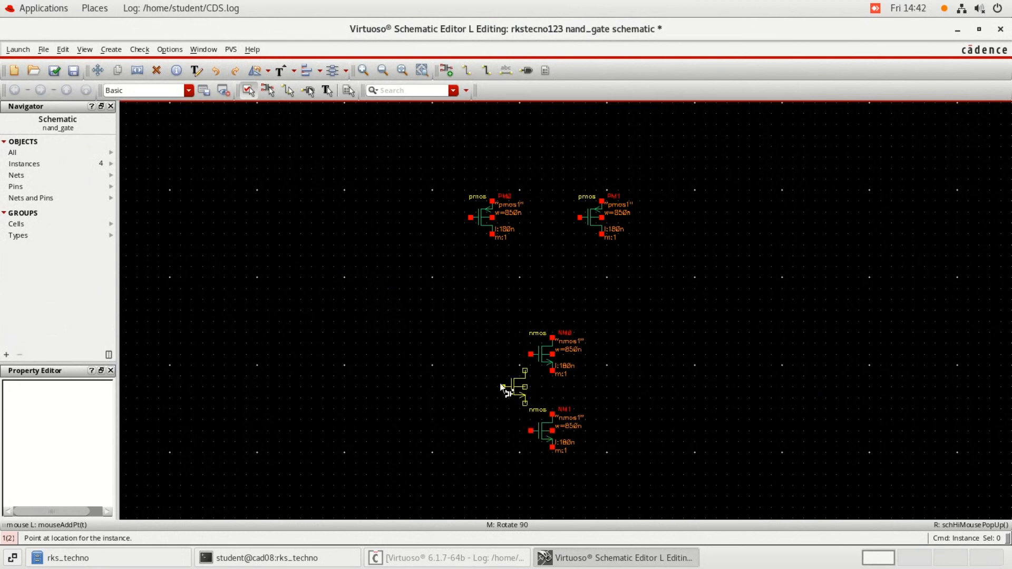
key("Escape")
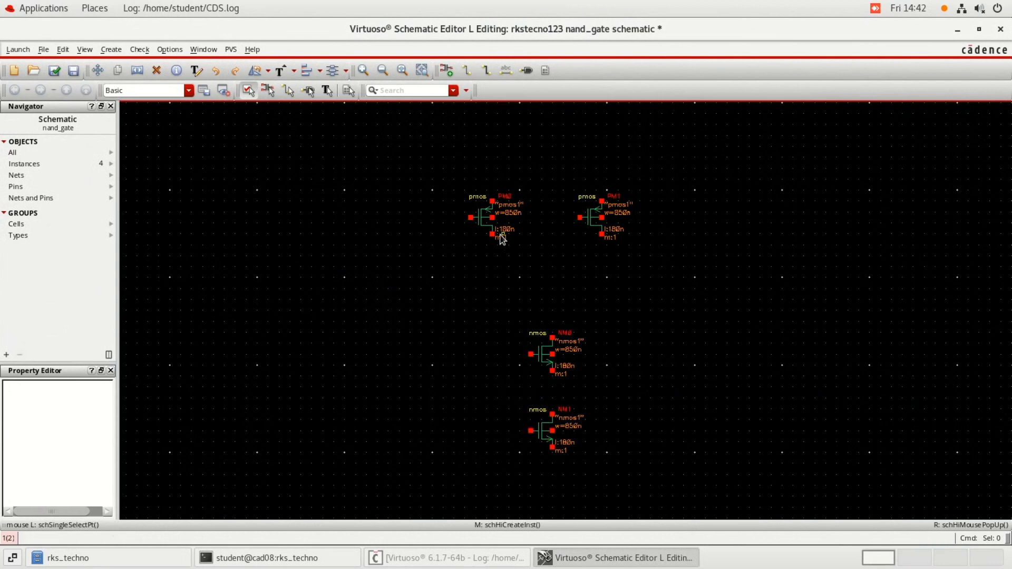
Step: Create input pins Va, Vb, Vss and Vdd, placing Va and Vb left of the transistors, Vss below them and Vdd above them
left_click(526, 70)
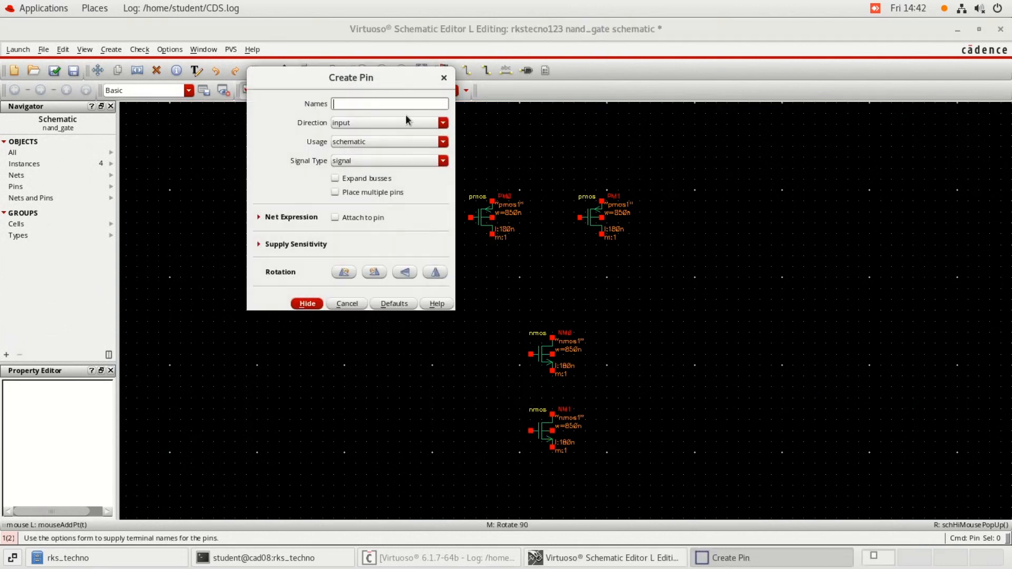
left_click(365, 104)
type("Va Vb V")
type("s Vdd")
left_click(365, 104)
type("s")
left_click(307, 304)
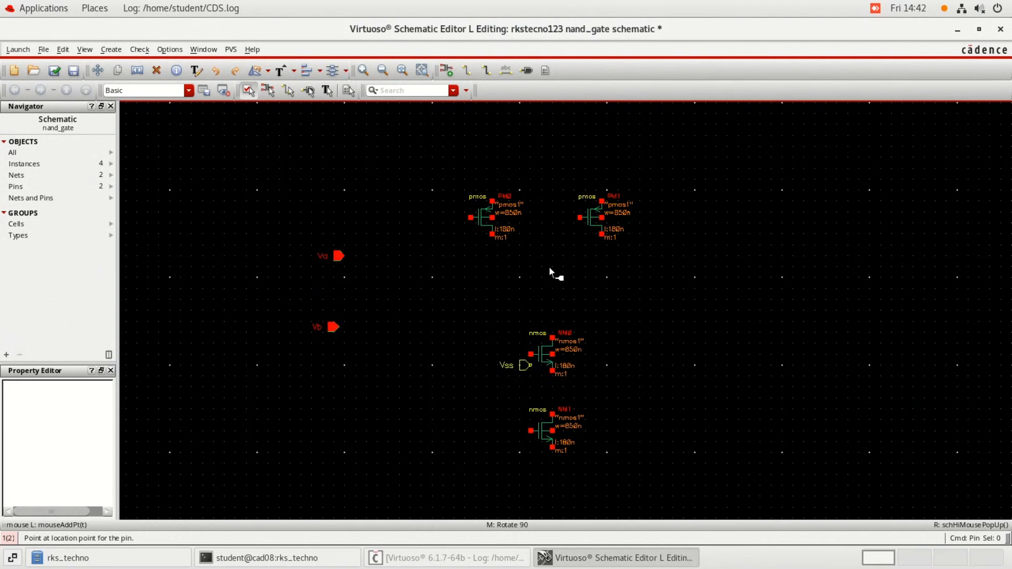
left_click(546, 479)
left_click(543, 148)
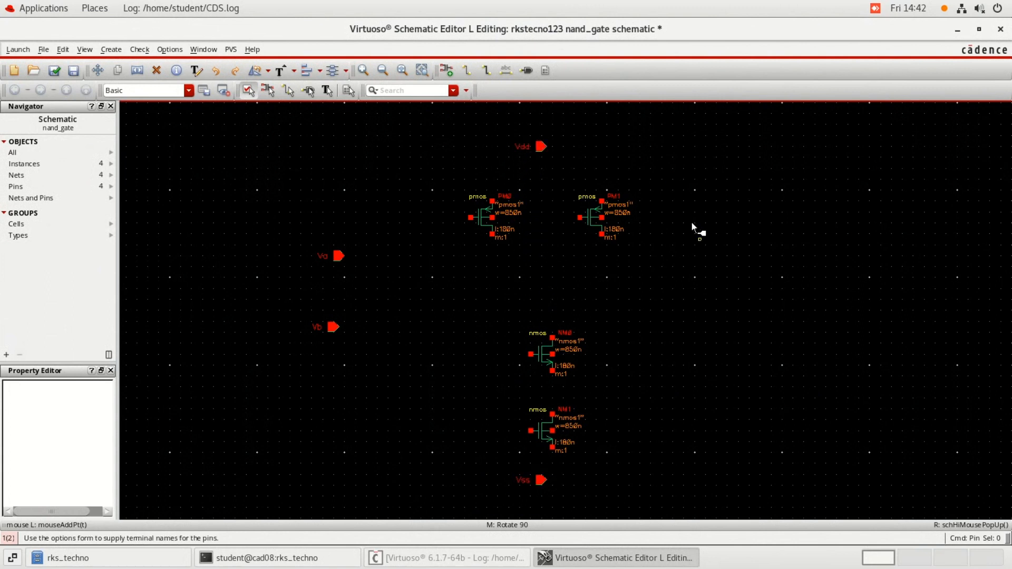
Step: Create an output pin named Vout and place it to the right of the transistors, between the pmos and nmos rows
left_click(527, 70)
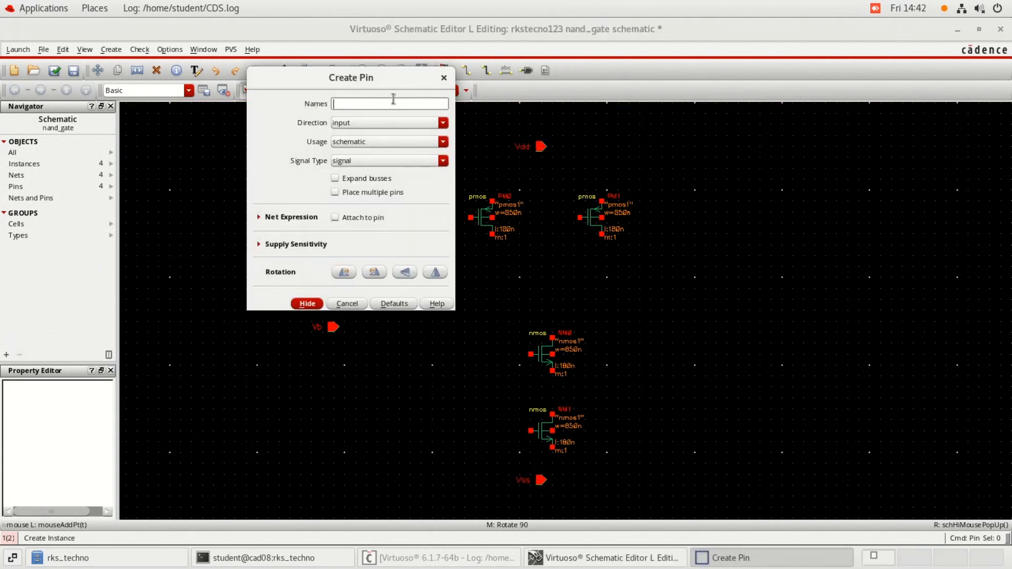
left_click(399, 105)
type("V")
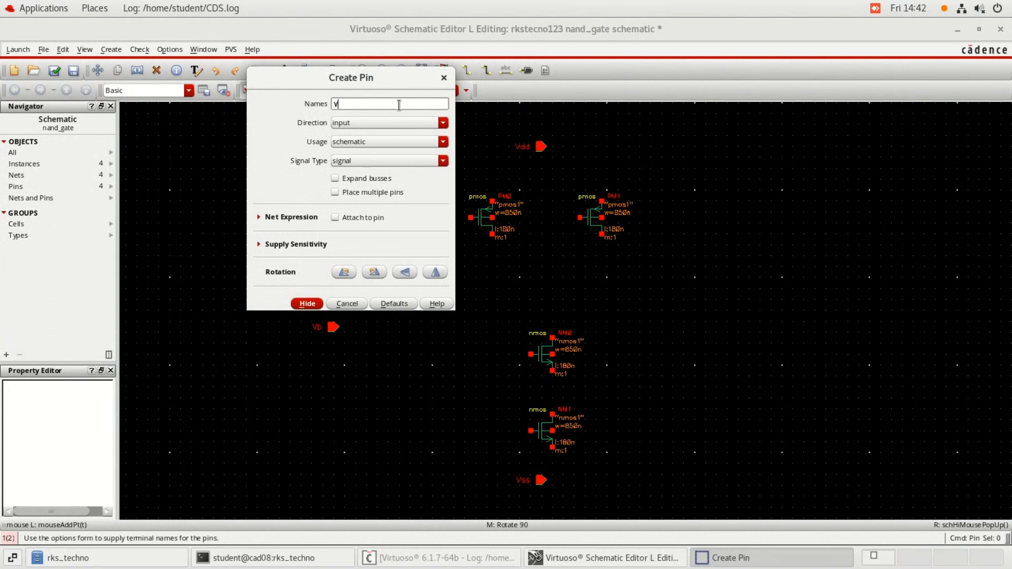
type("out")
left_click(389, 122)
left_click(387, 146)
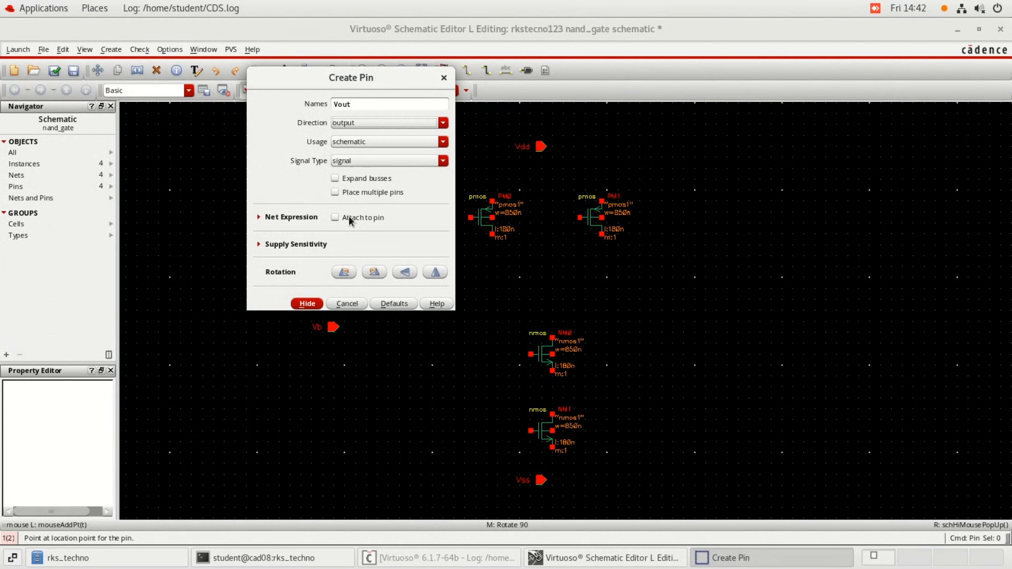
left_click(305, 303)
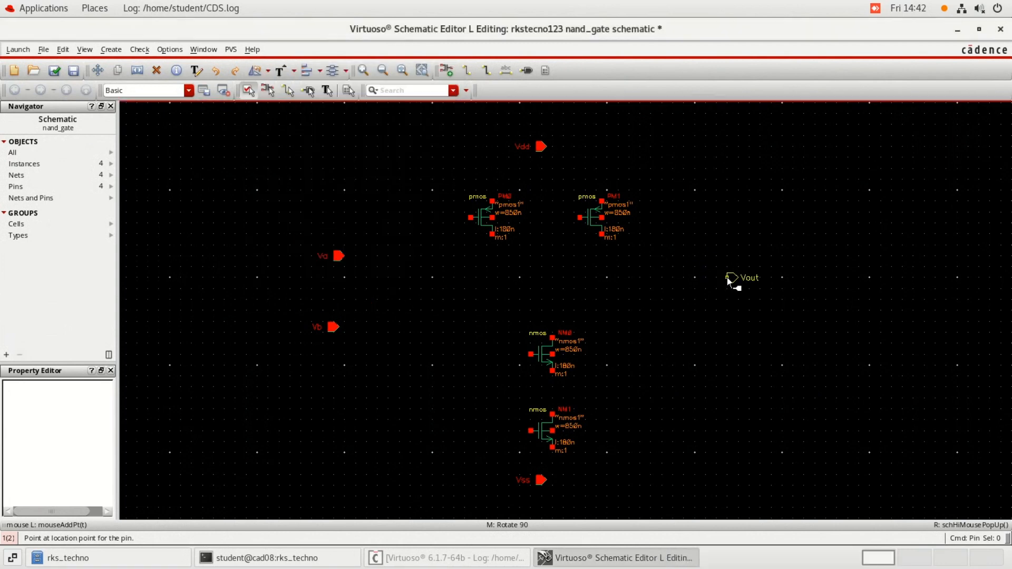
left_click(727, 278)
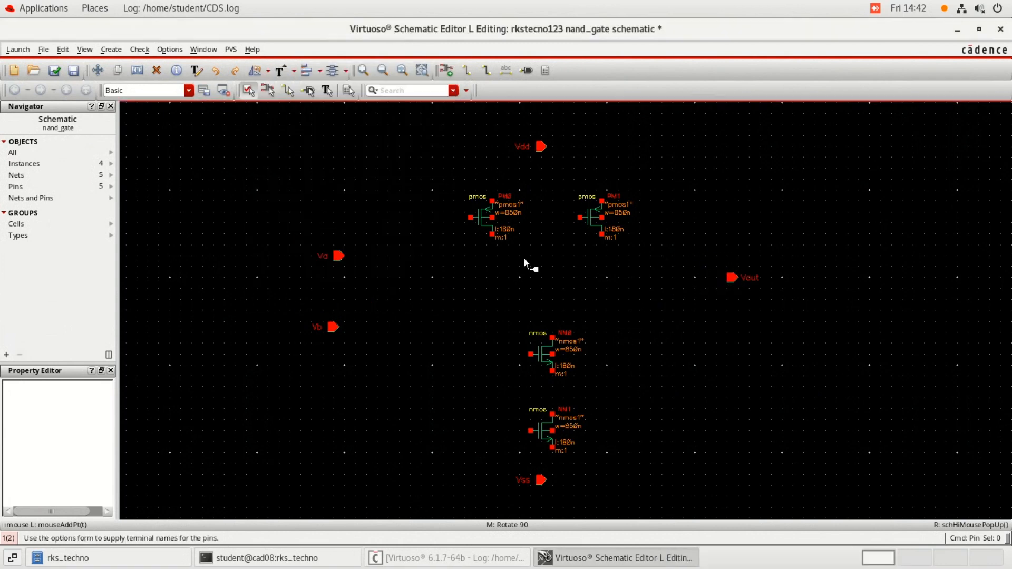
Step: Wire the source terminals of the two pmos transistors together with a narrow wire routed above them
left_click(474, 73)
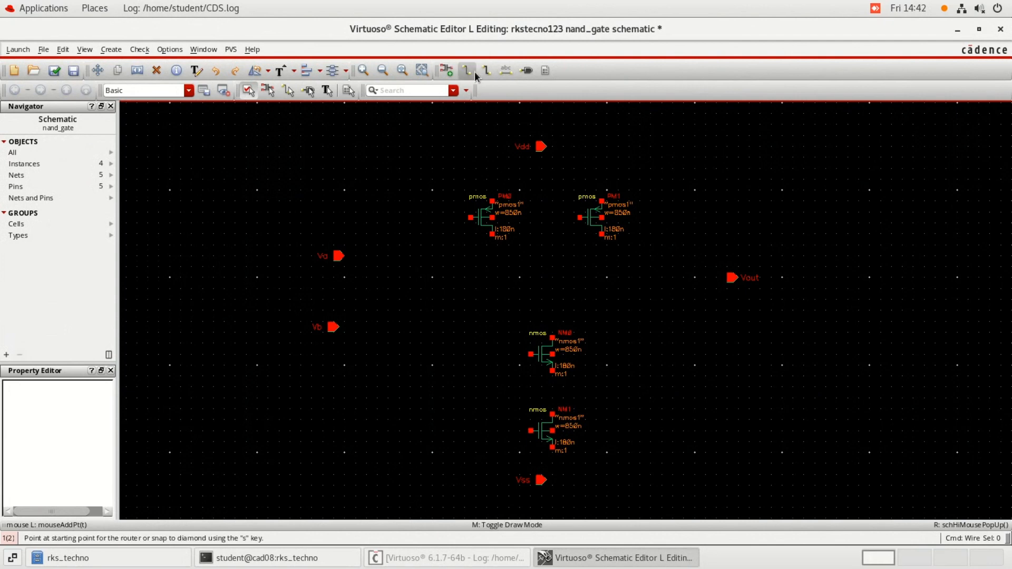
left_click(493, 201)
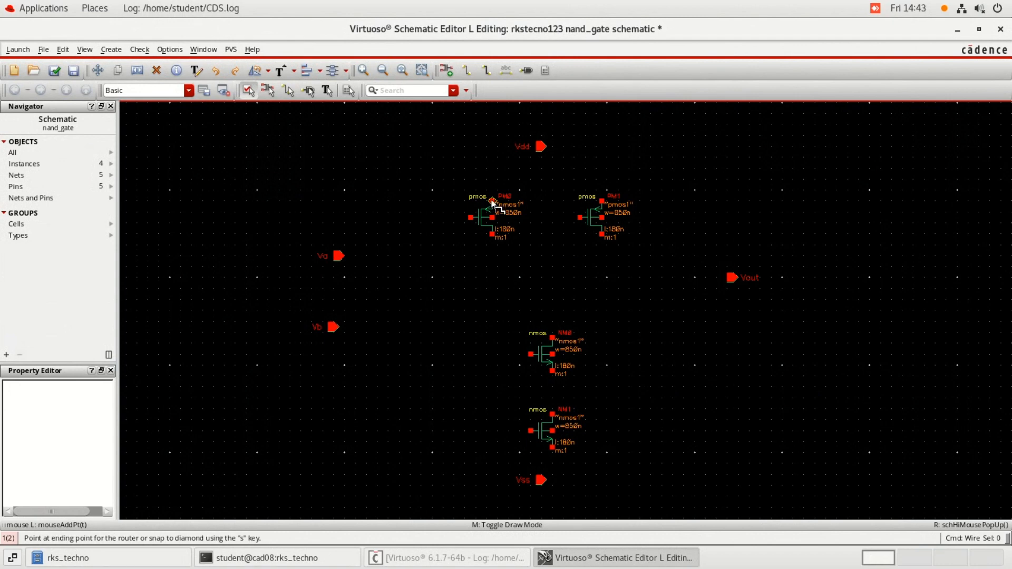
left_click(492, 170)
left_click(602, 201)
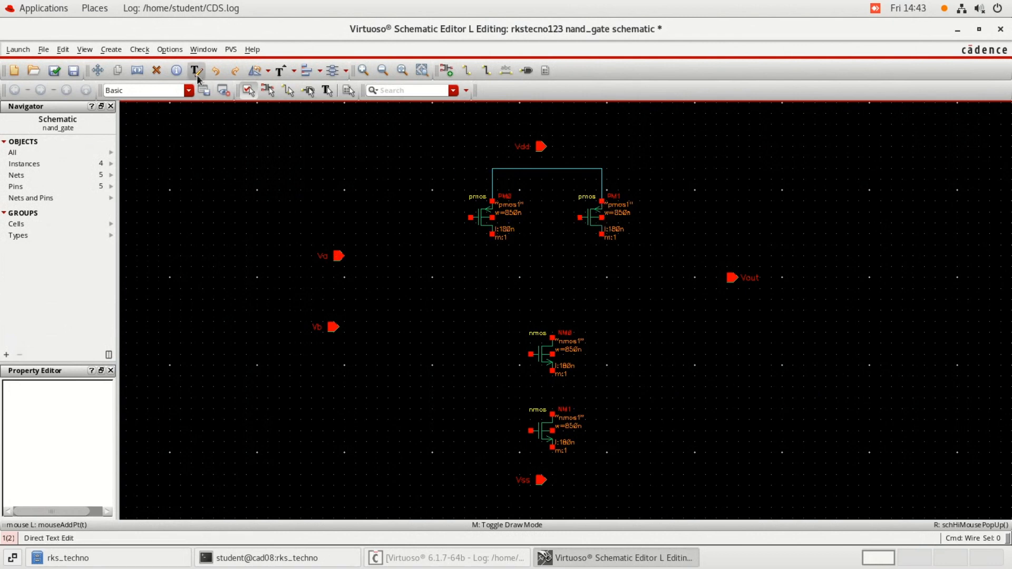
Step: Flip the right pmos transistor horizontally so that it mirrors the left one
left_click(268, 70)
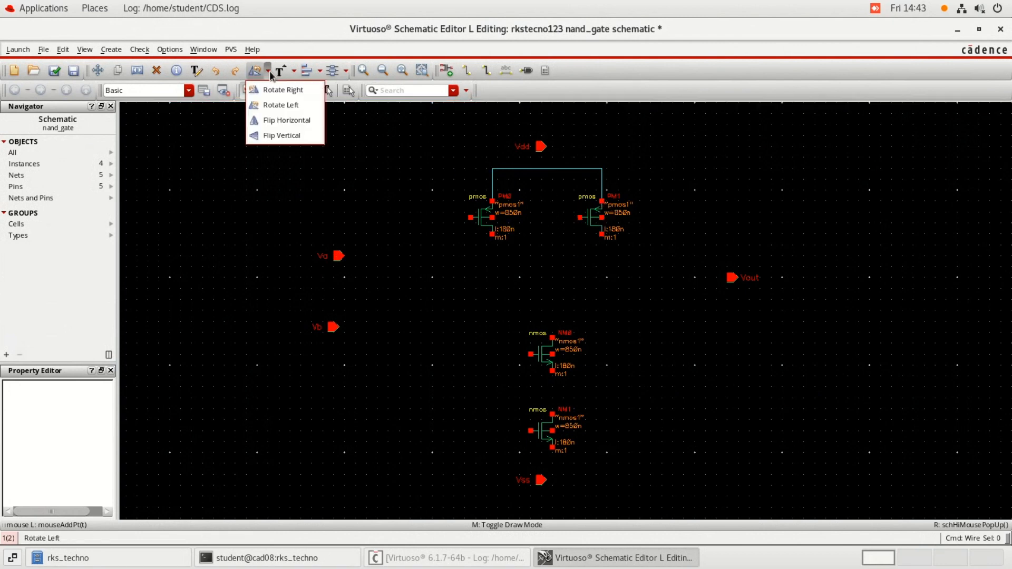
left_click(286, 121)
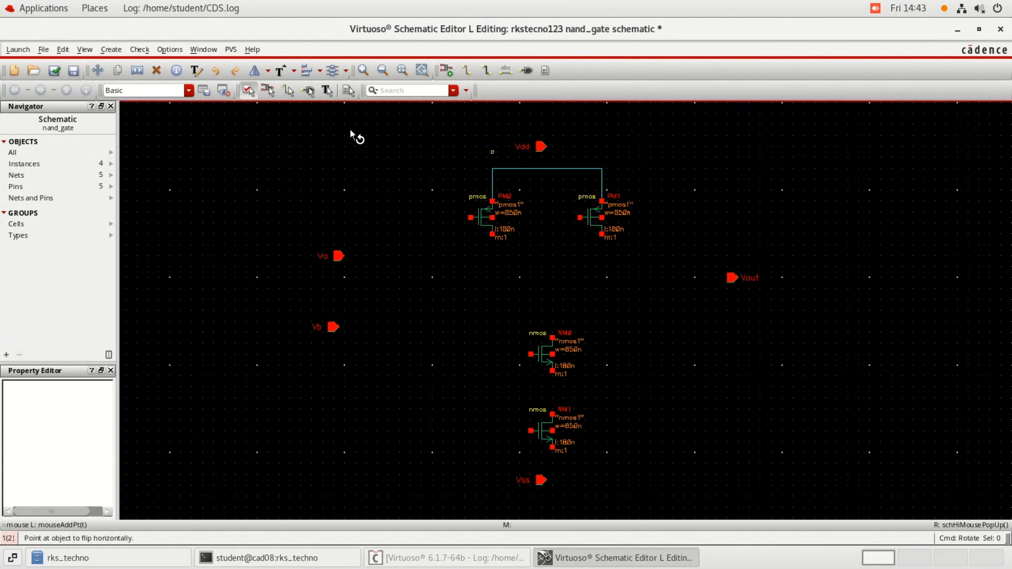
left_click(590, 224)
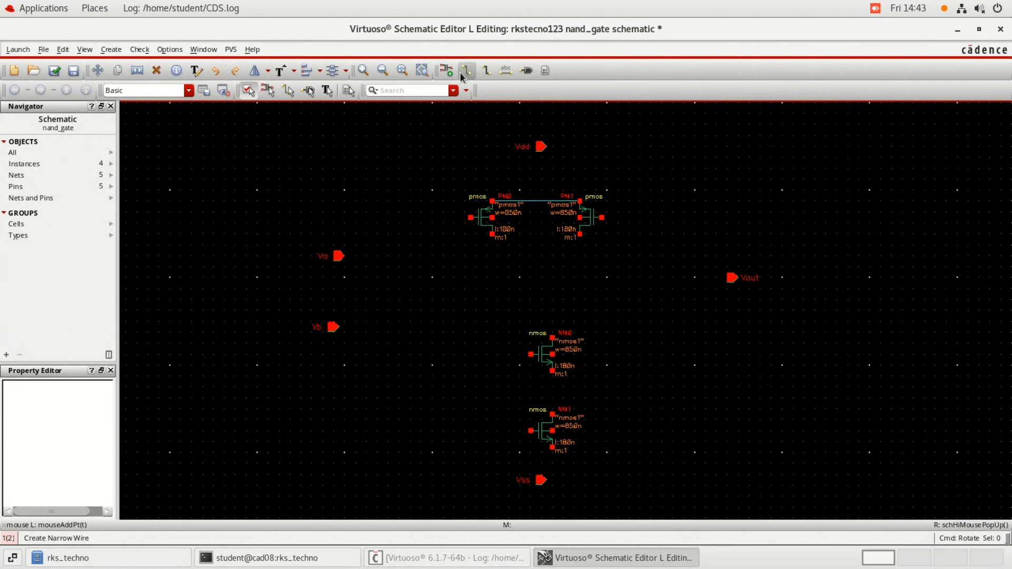
Step: Wire the Vdd pin to the pmos source wire and join the two pmos drains with a wire looping below them
key("w")
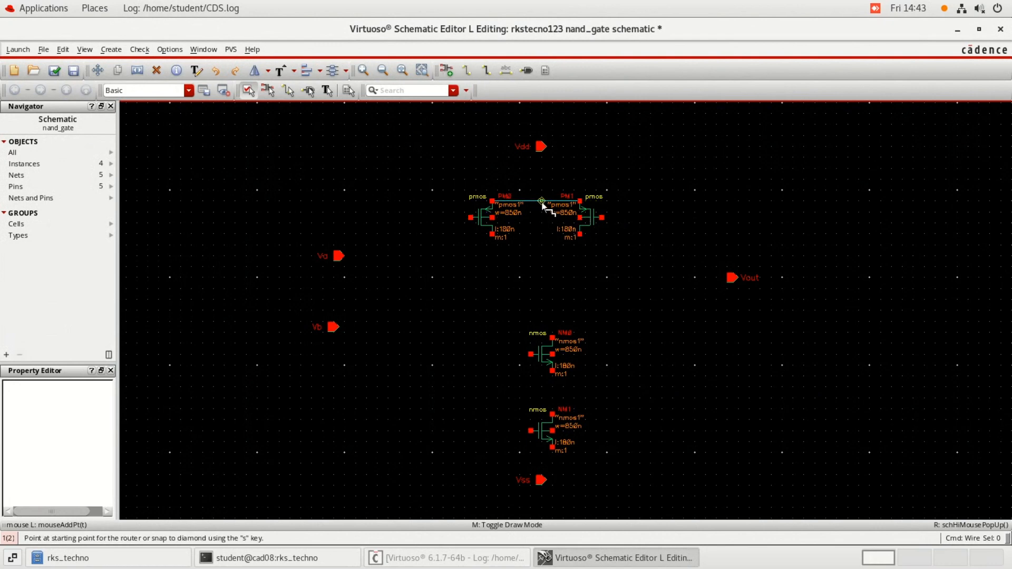
left_click(540, 145)
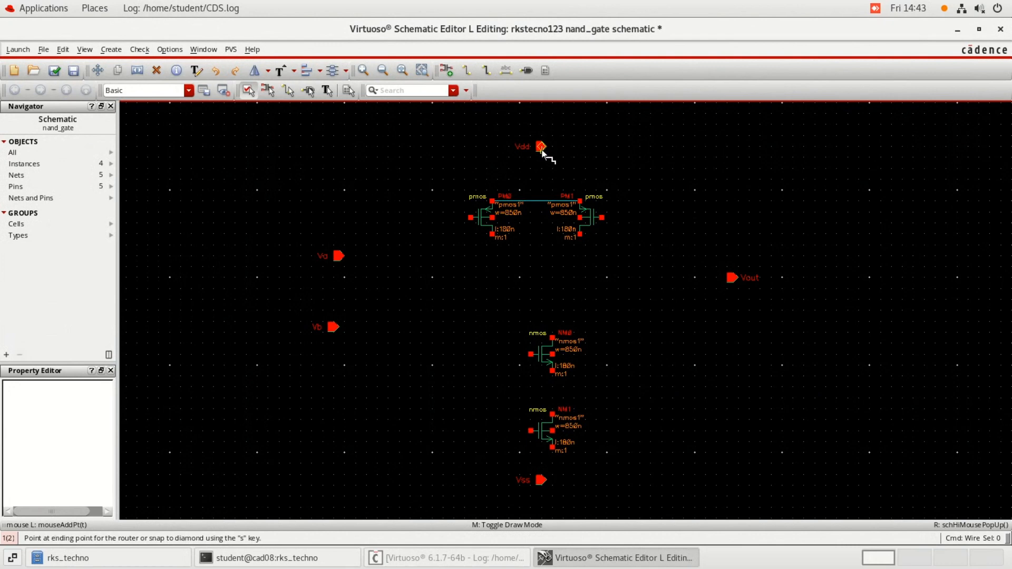
left_click(541, 200)
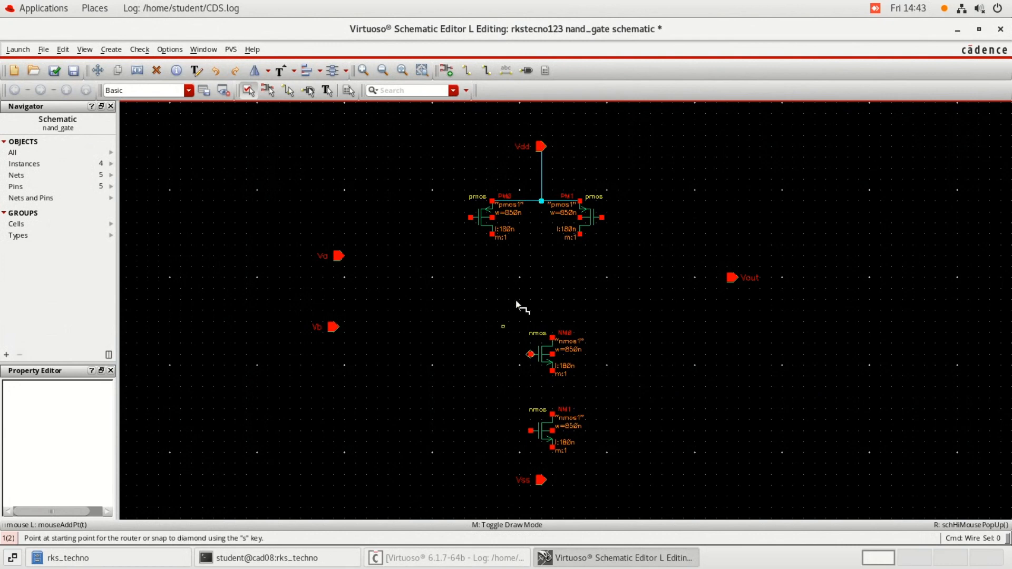
left_click(492, 235)
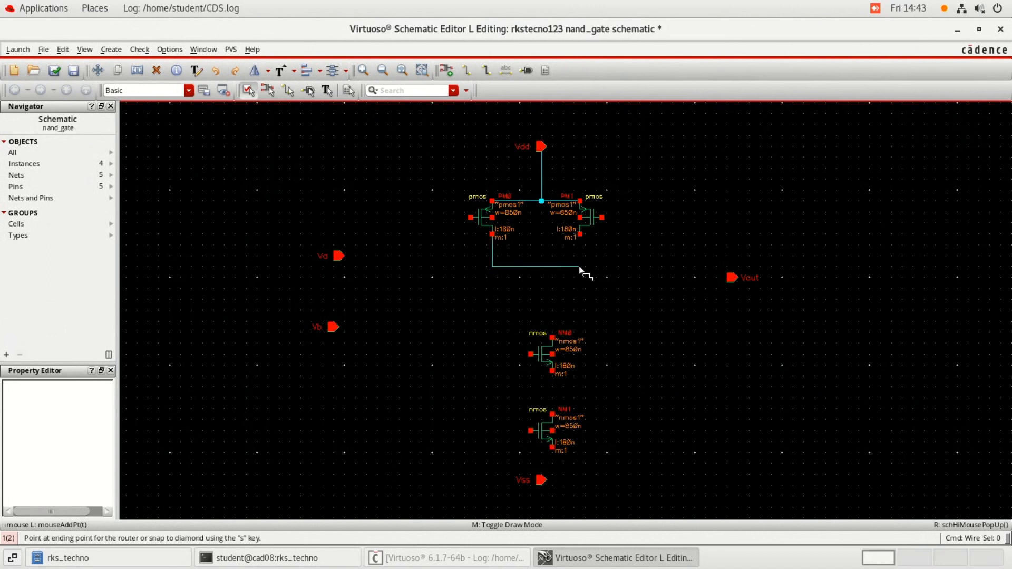
left_click(579, 235)
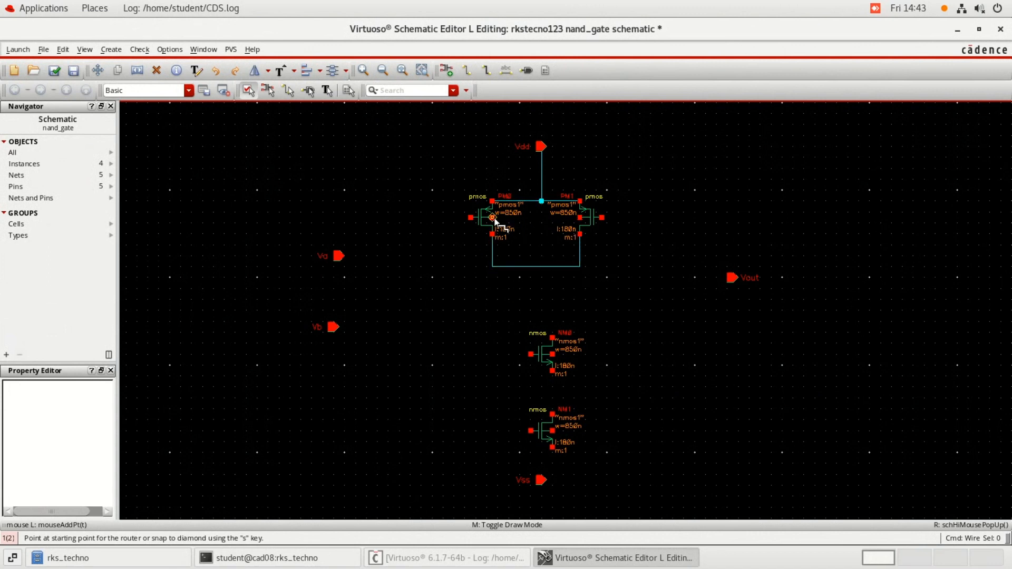
Step: Connect the body terminals of both pmos transistors to the Vdd wire between their sources
left_click(493, 218)
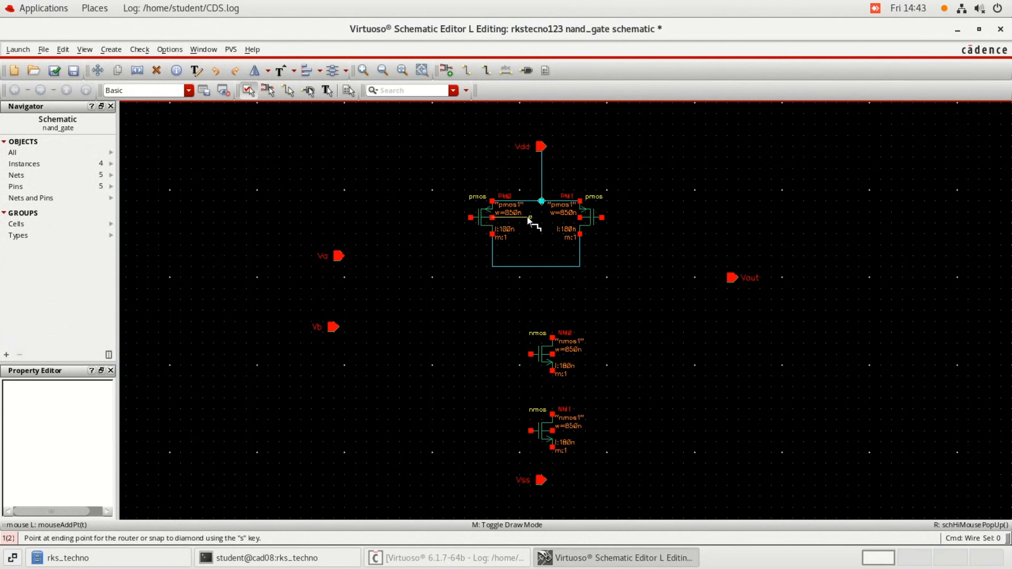
left_click(530, 201)
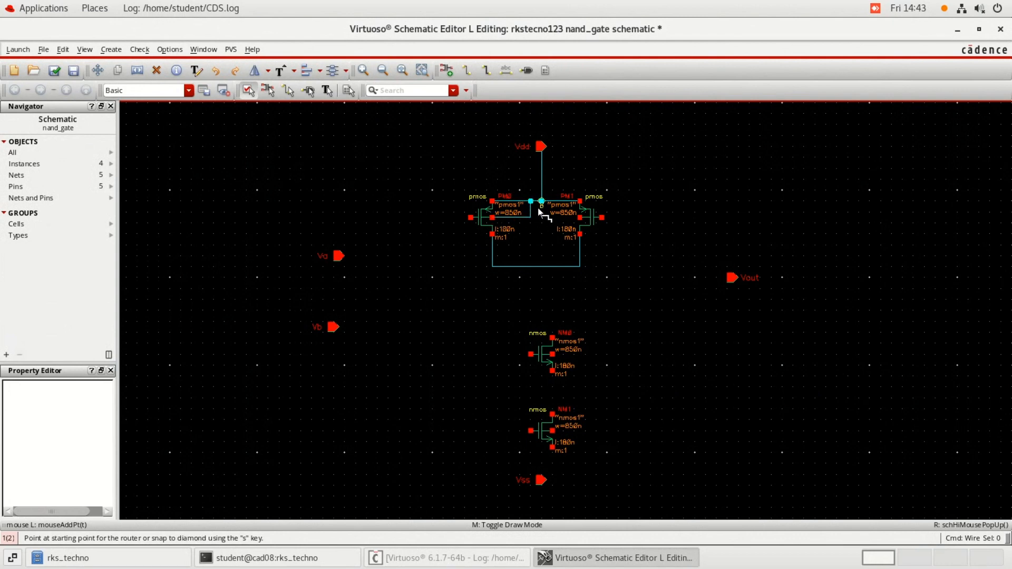
left_click(581, 218)
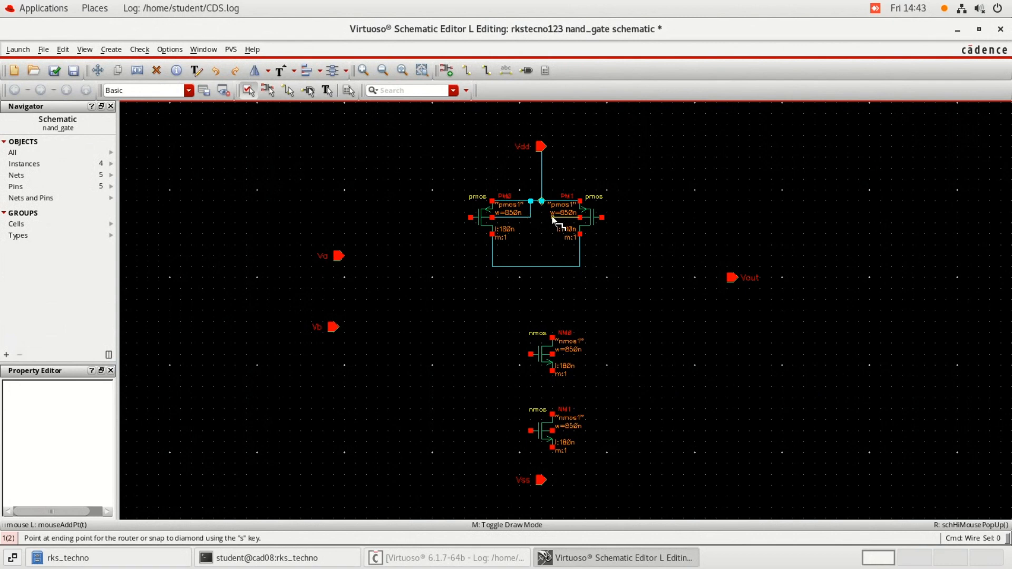
left_click(552, 201)
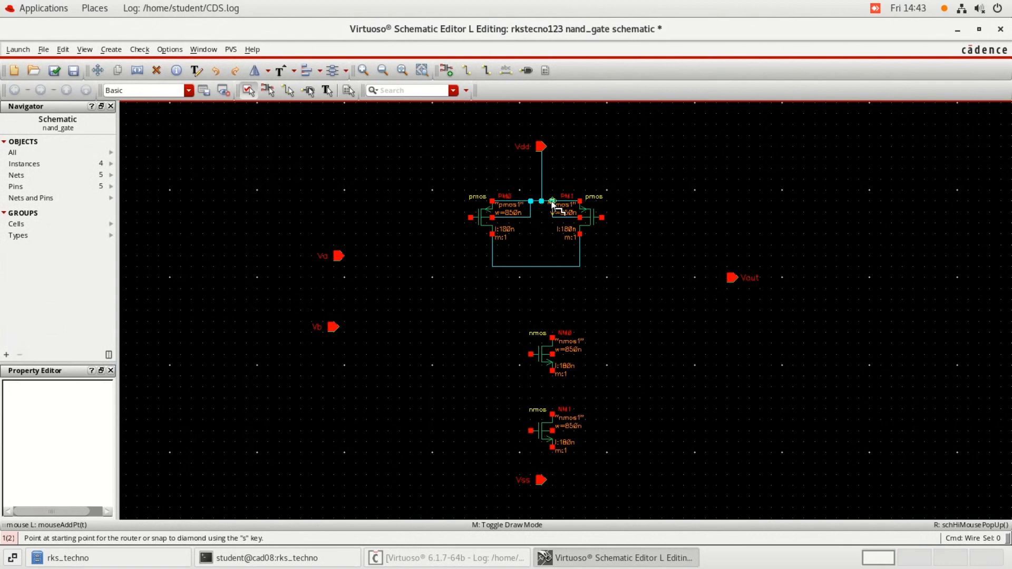
Step: Wire the upper nmos drain to the common pmos drain wire and the upper nmos source to the lower nmos drain
left_click(552, 339)
left_click(558, 266)
left_click(552, 370)
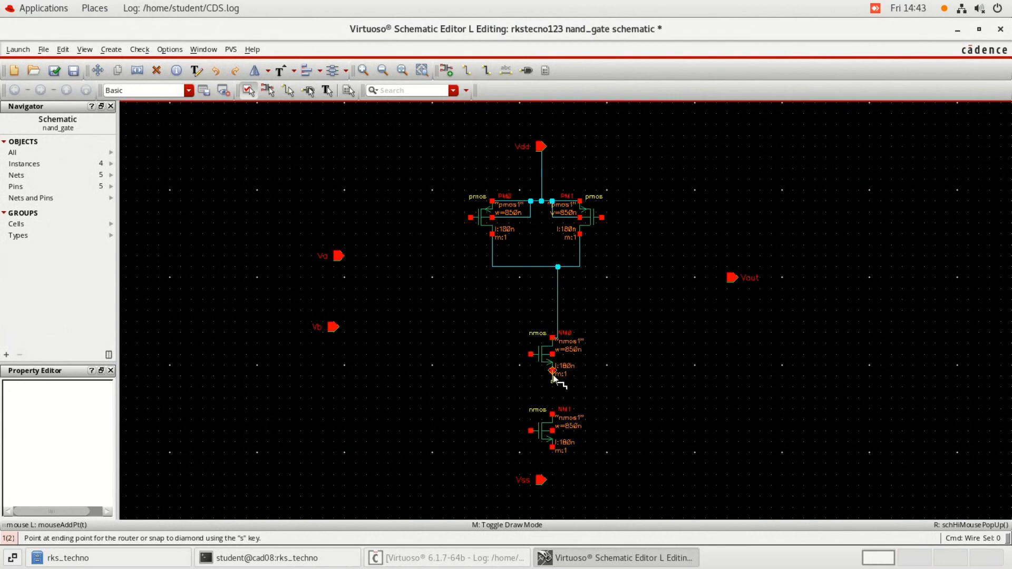
left_click(552, 414)
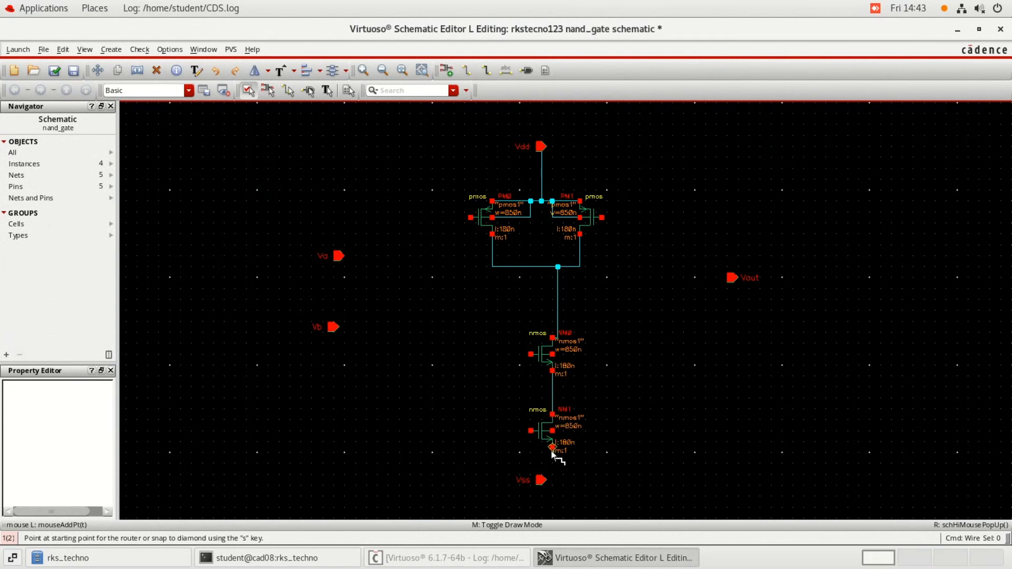
Step: Wire the lower nmos source to the Vss pin and tie the body terminals of both nmos transistors to that Vss net
left_click(553, 447)
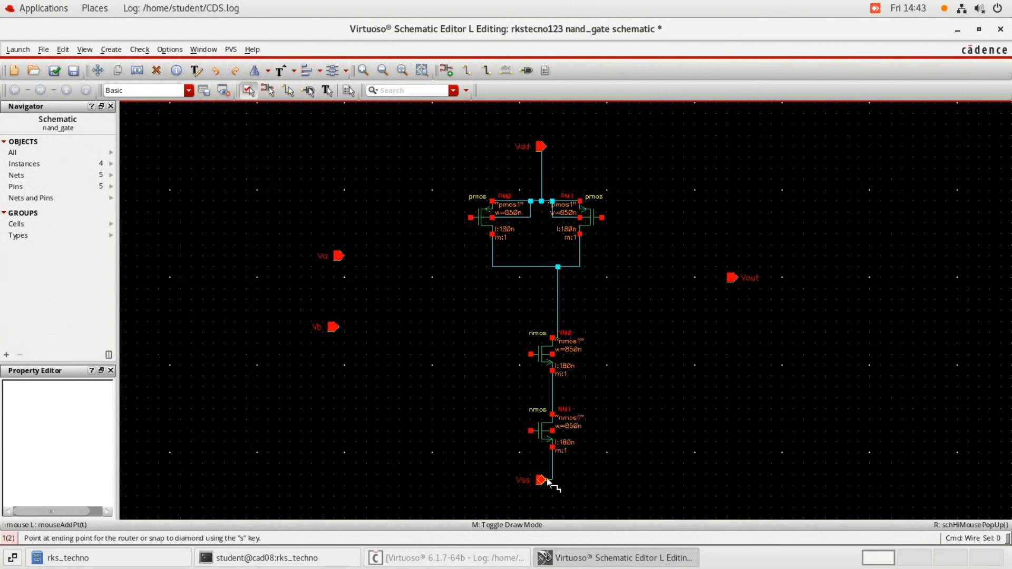
left_click(546, 479)
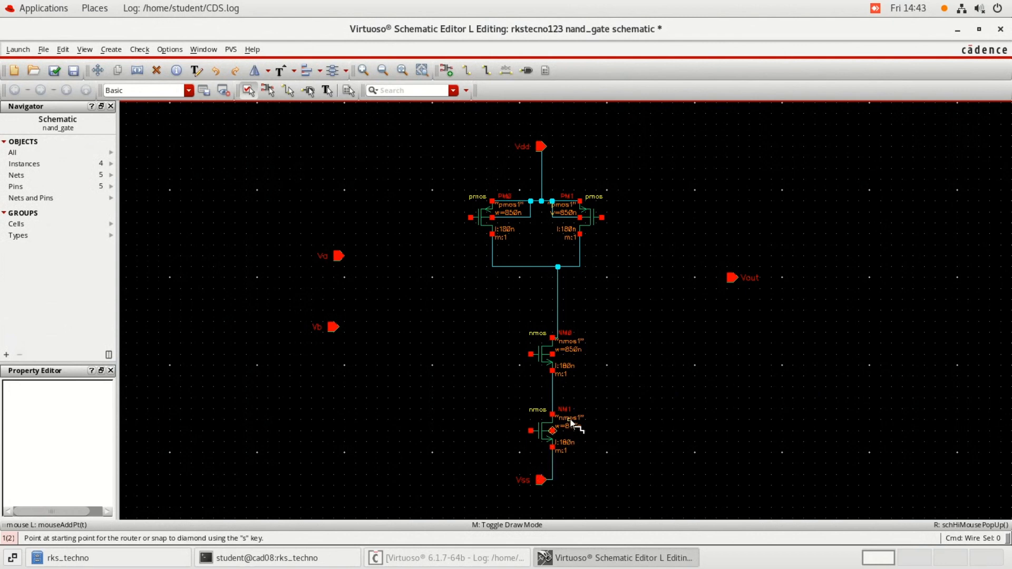
left_click(552, 431)
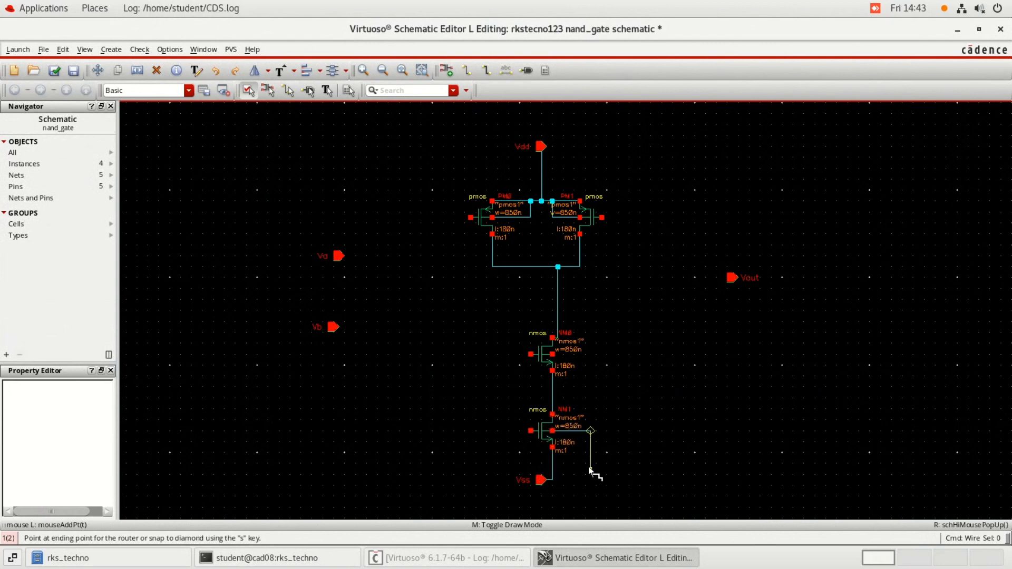
left_click(552, 468)
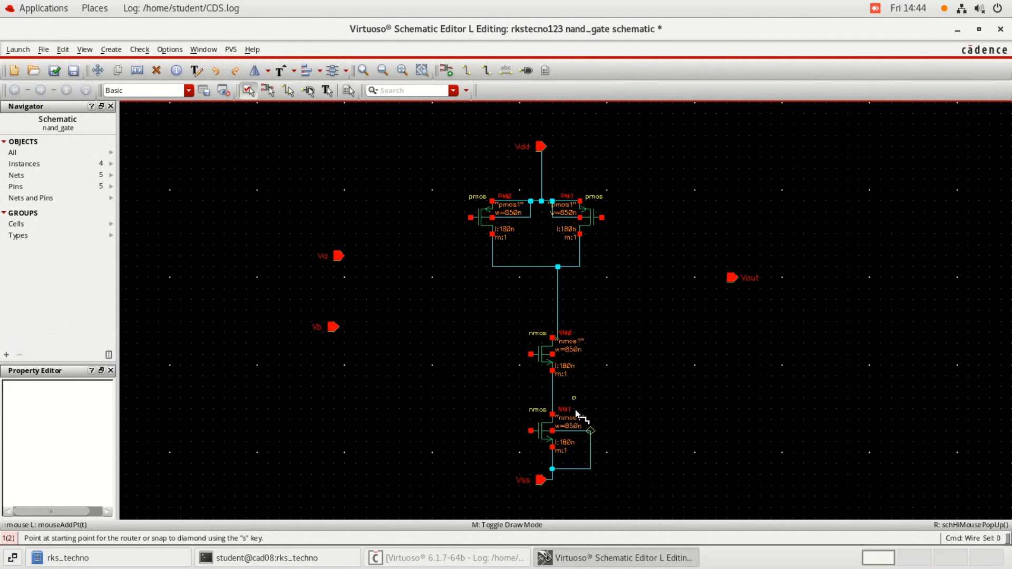
left_click(557, 358)
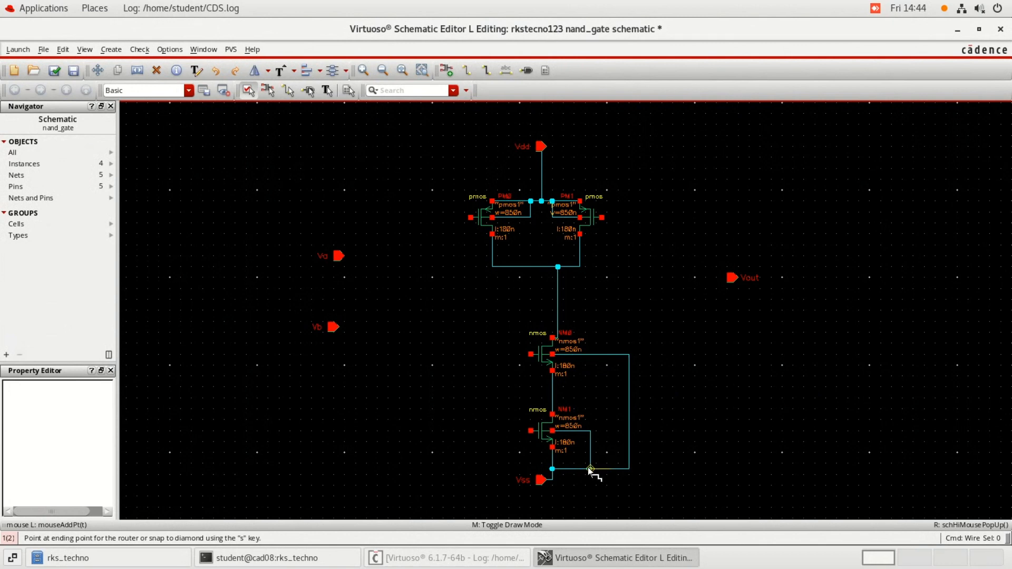
left_click(606, 469)
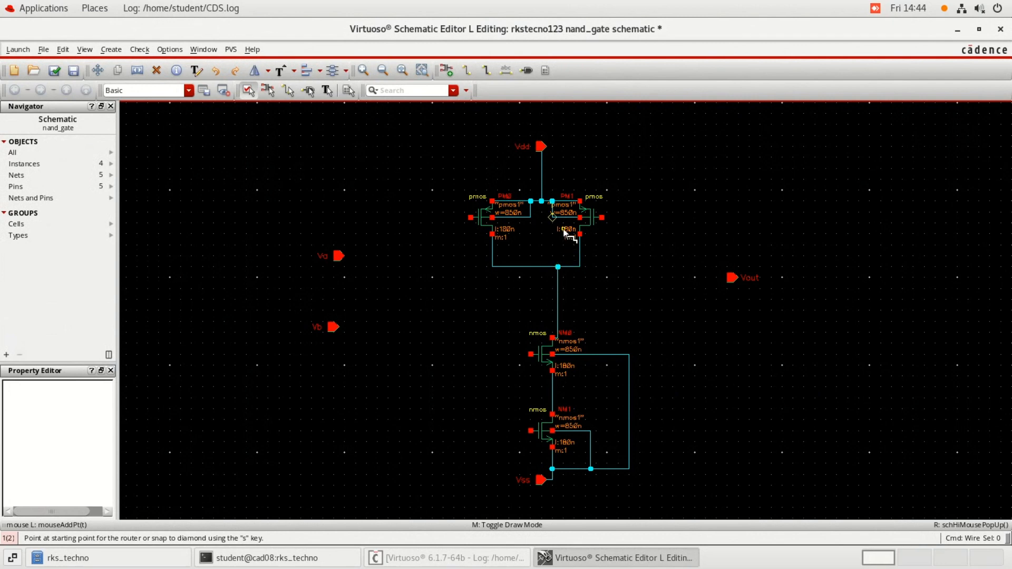
Step: Wire the Vout pin to the vertical wire between the pmos drains and the upper nmos drain
left_click(734, 278)
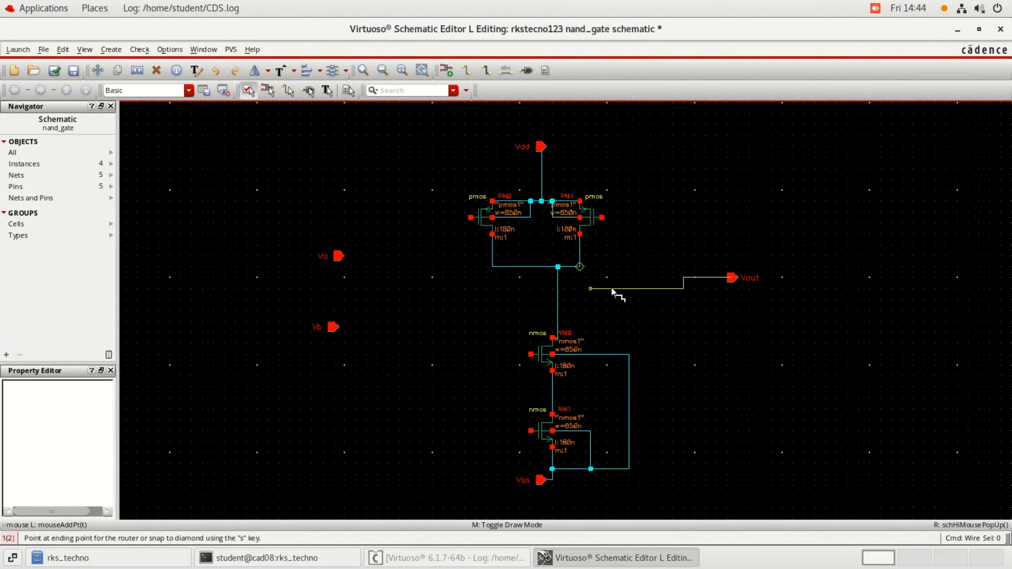
left_click(558, 289)
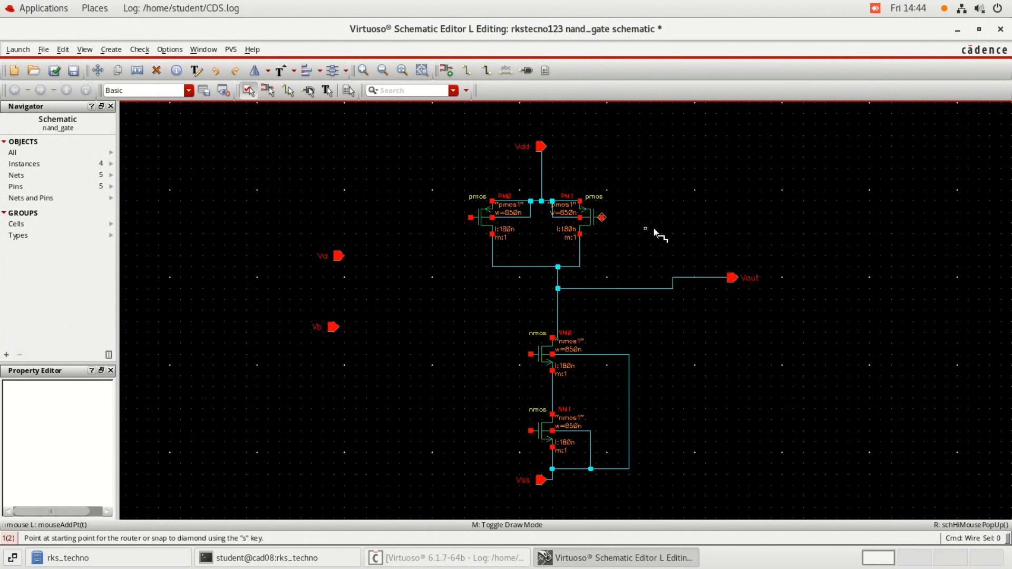
Step: Wire the upper nmos gate to the left pmos gate and connect the Va pin to that wire
left_click(530, 355)
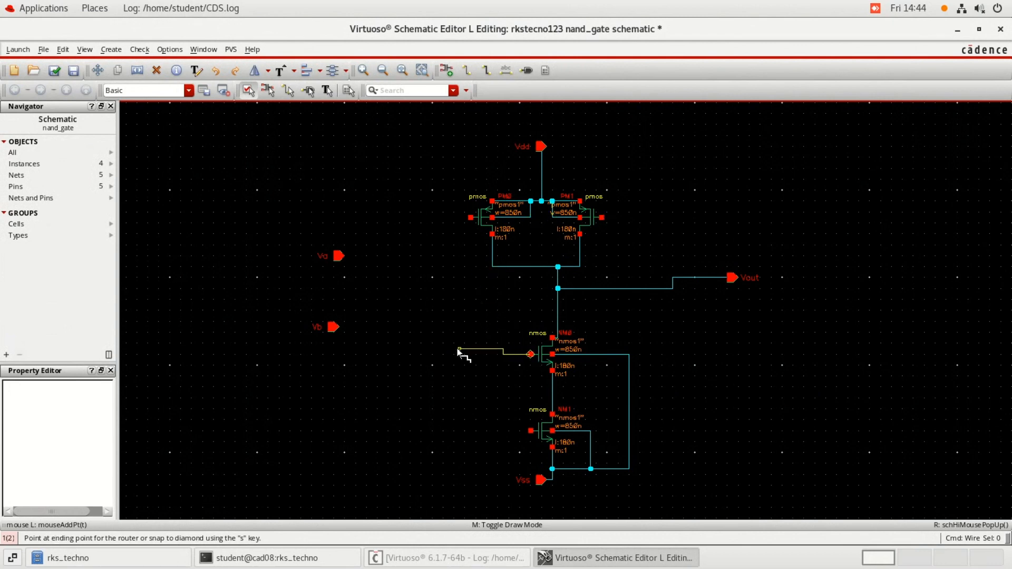
left_click(469, 218)
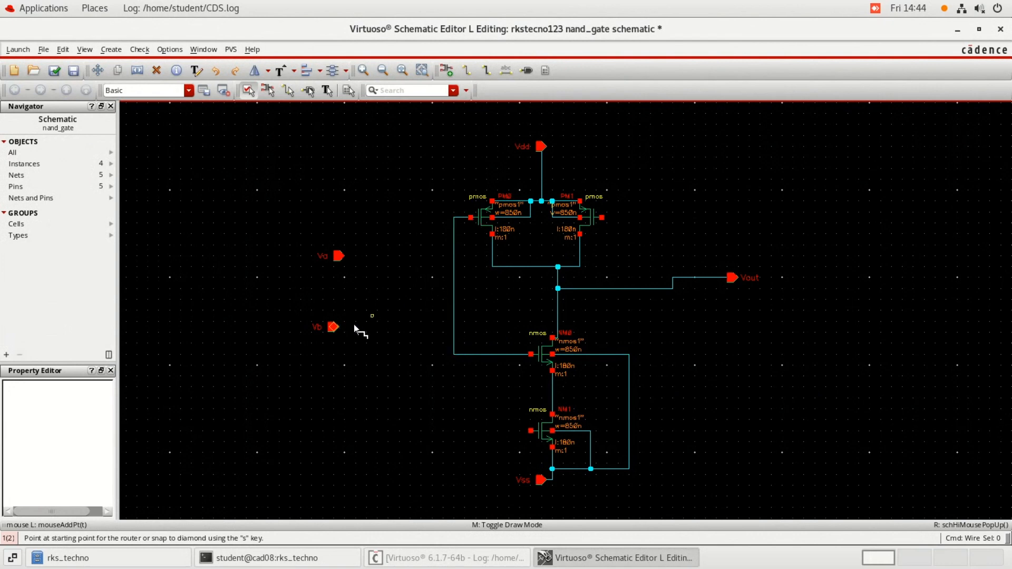
left_click(339, 256)
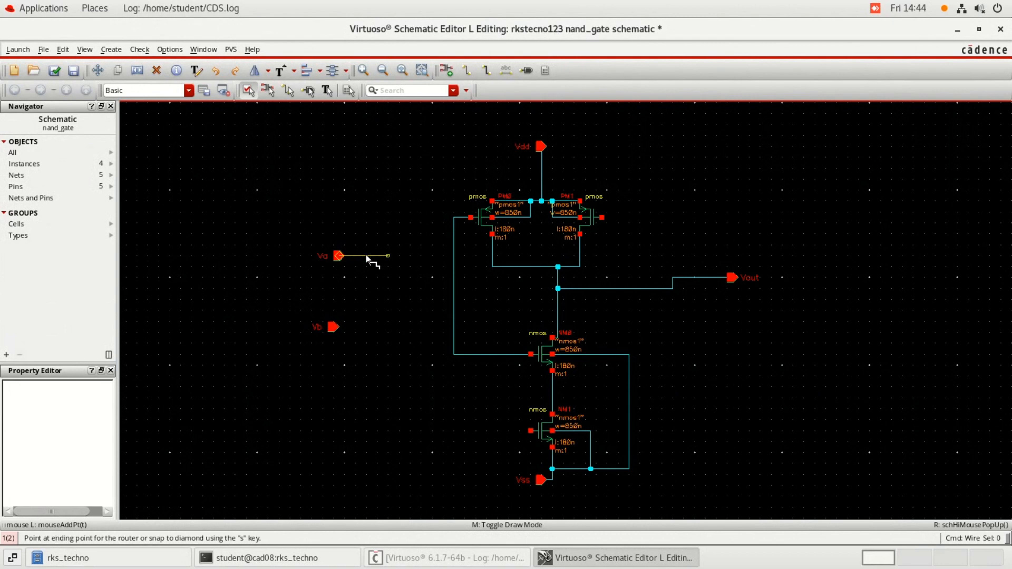
left_click(453, 256)
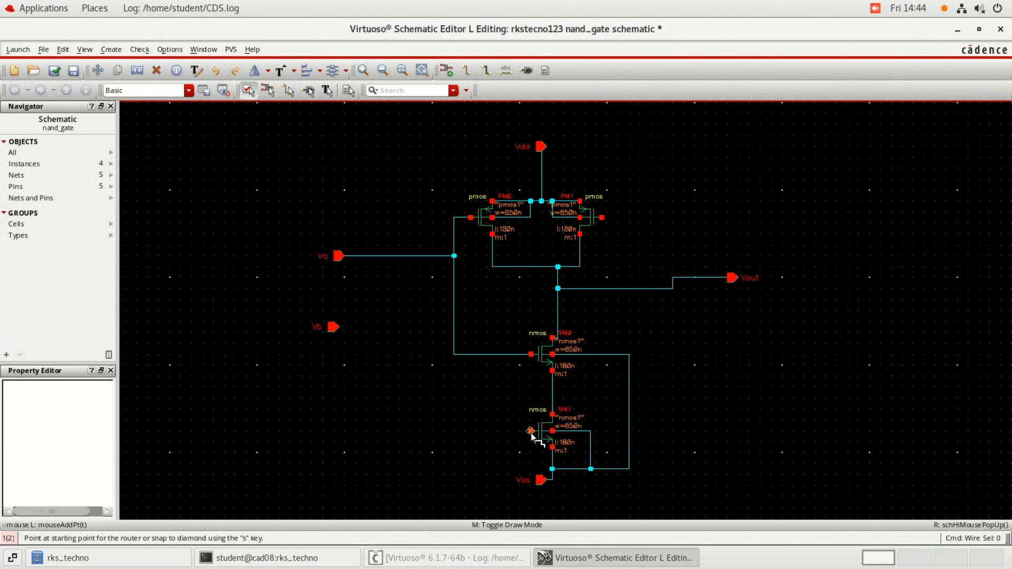
Step: Wire the right pmos gate to the lower nmos gate, routing around the right of Vout and below Vss
left_click(602, 217)
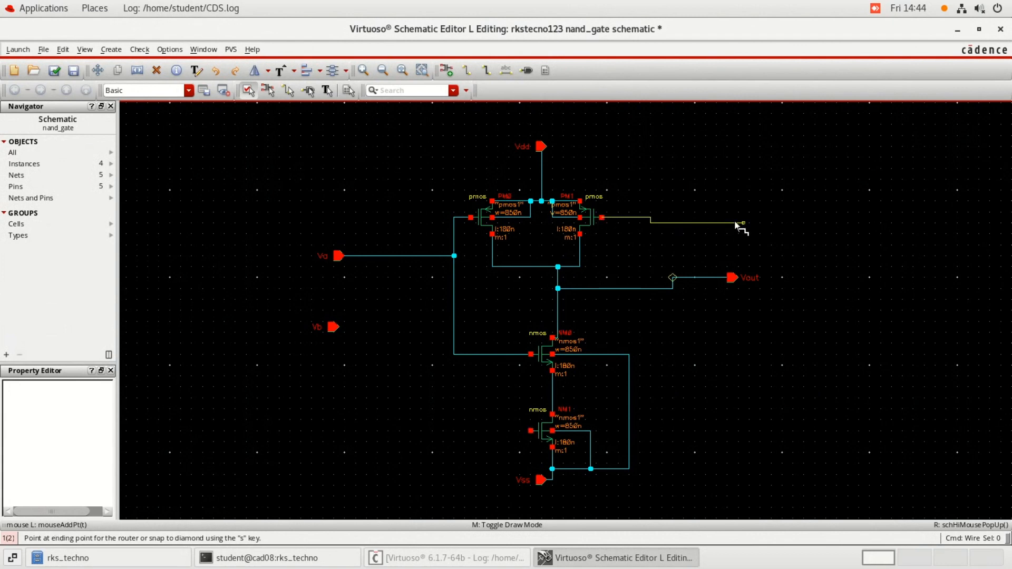
left_click(781, 216)
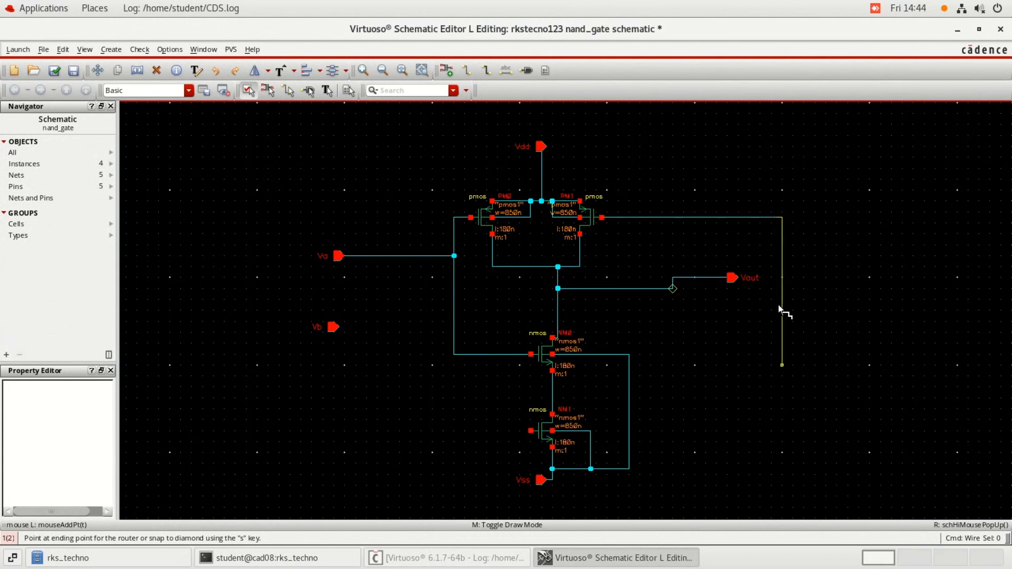
left_click(782, 495)
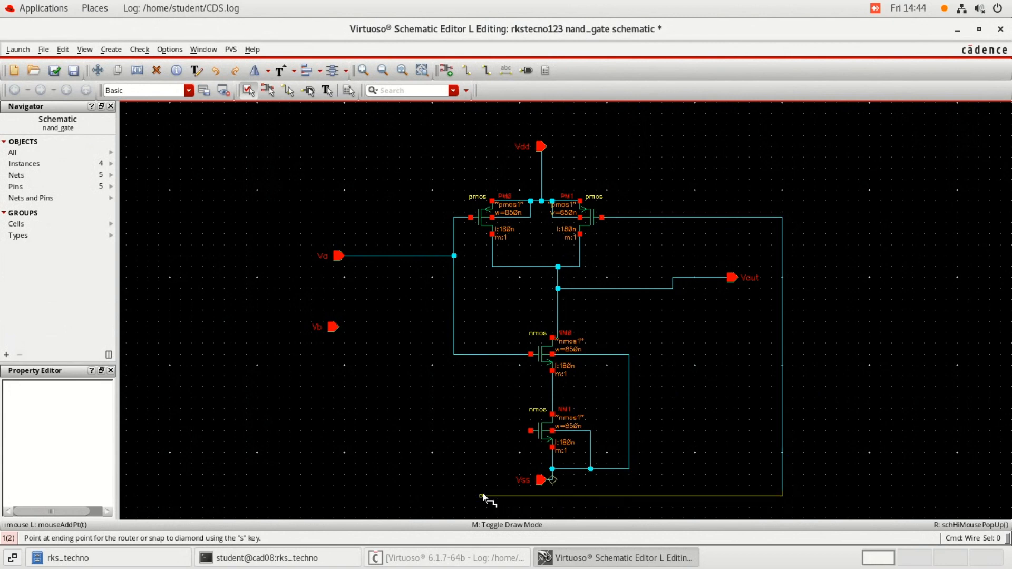
left_click(480, 496)
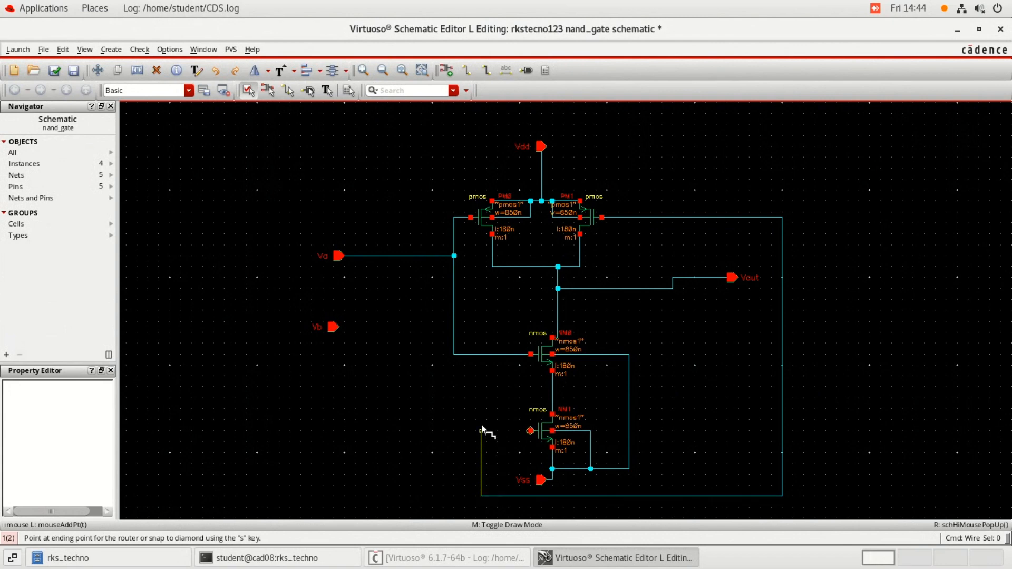
left_click(531, 431)
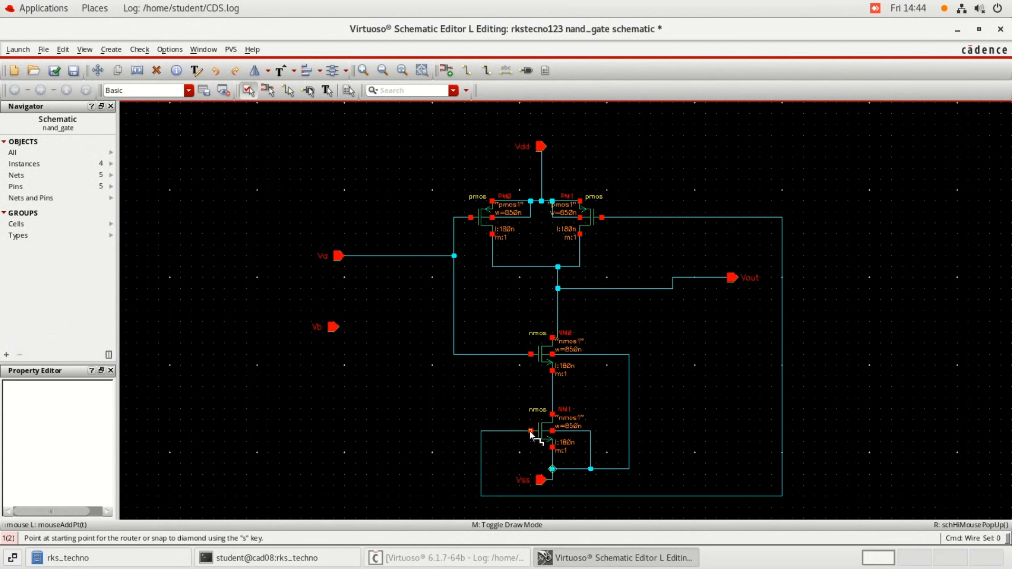
Step: Wire the Vb pin to the wire running into the lower nmos gate
left_click(332, 325)
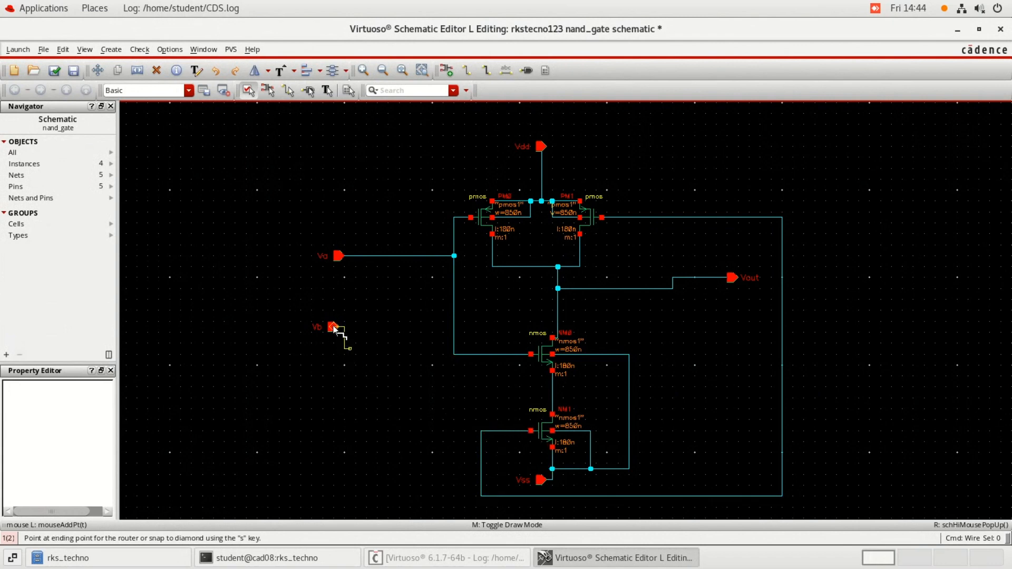
left_click(481, 436)
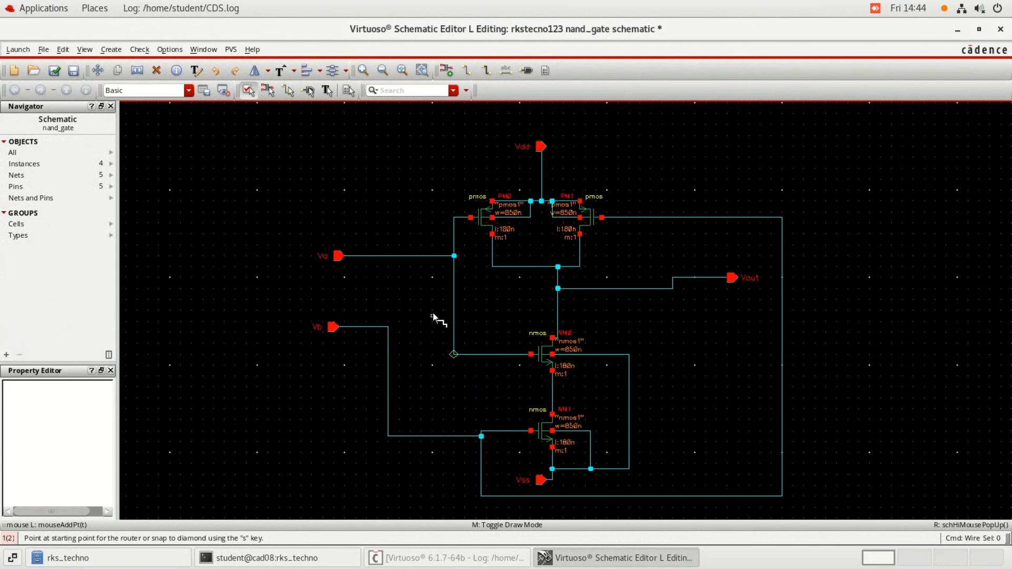
key("Escape")
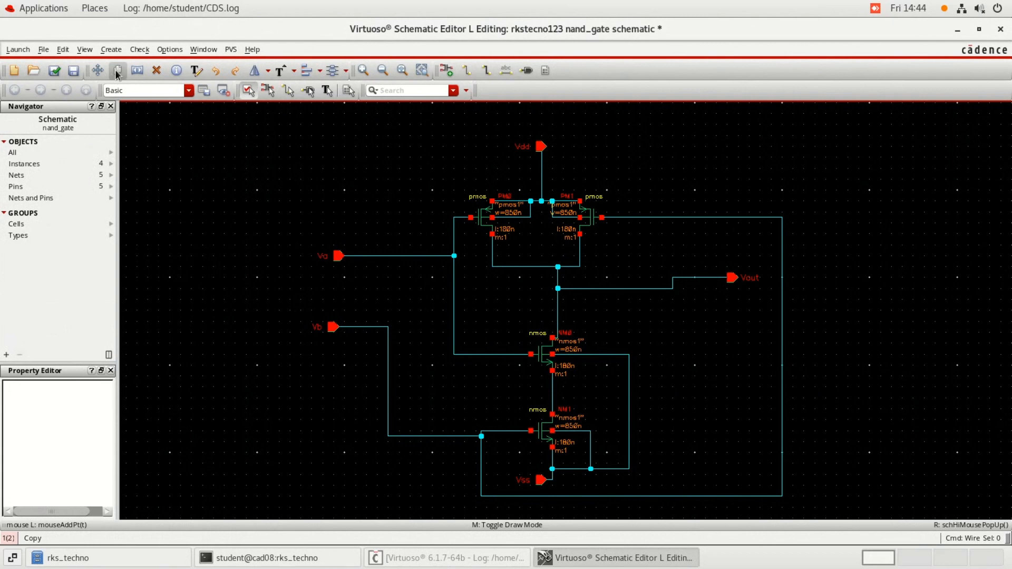
Step: Check and save the nand_gate schematic and review the check messages in the log window
left_click(156, 70)
left_click(58, 74)
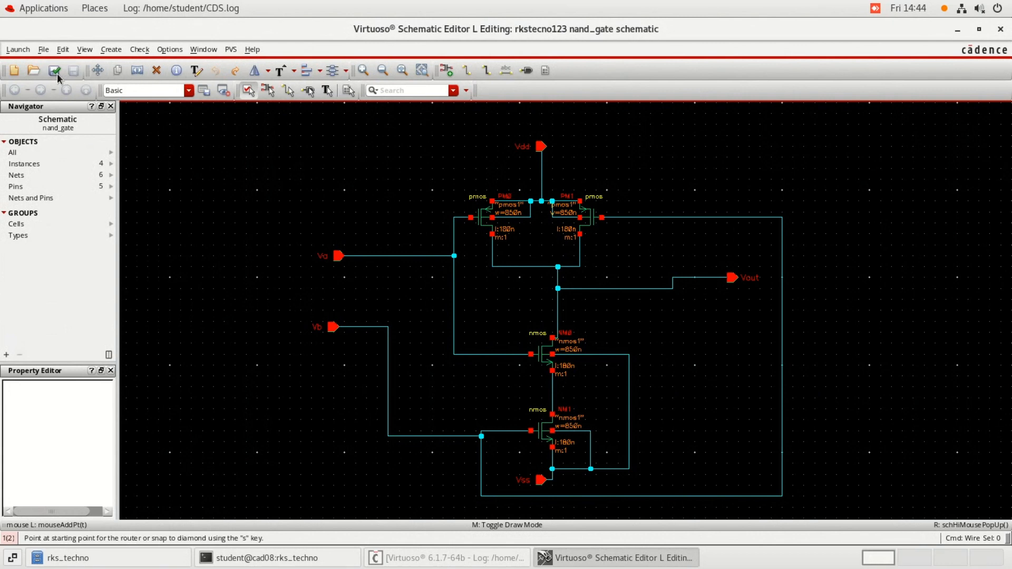
left_click(409, 558)
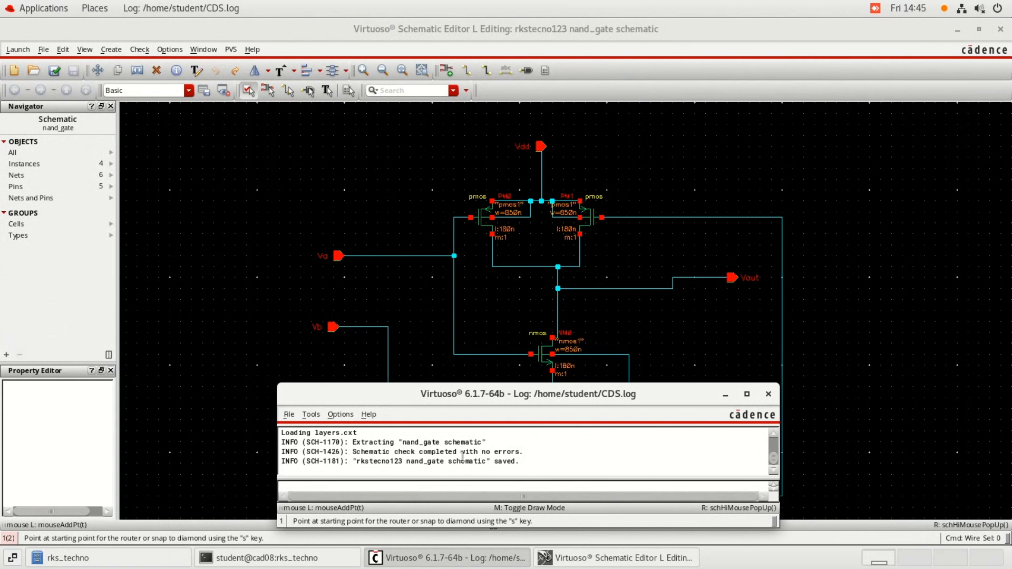
left_click(725, 394)
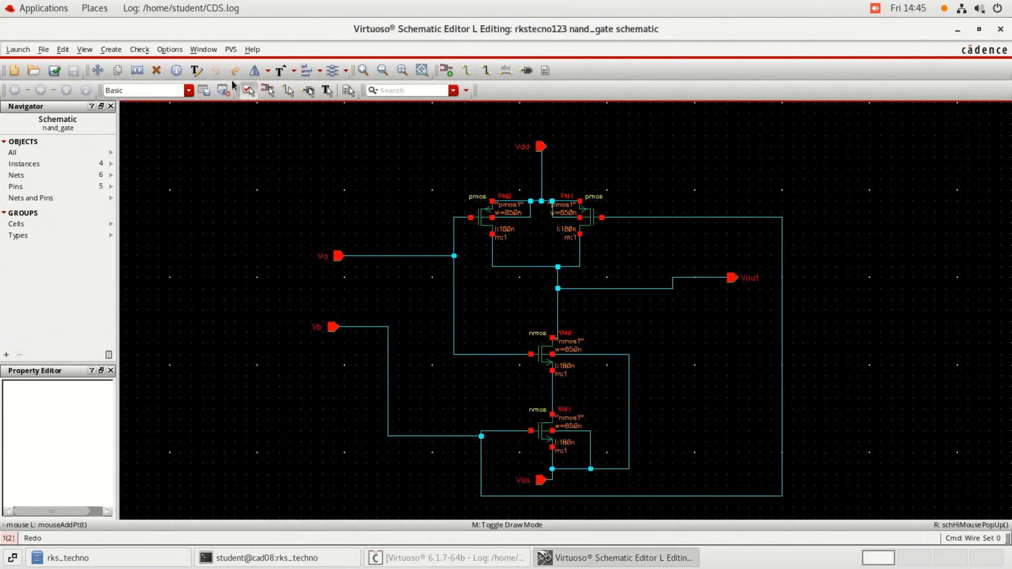
Step: Create a symbol cellview from the nand_gate schematic view in library rkstecno123, using the schematicSymbol data type
left_click(111, 50)
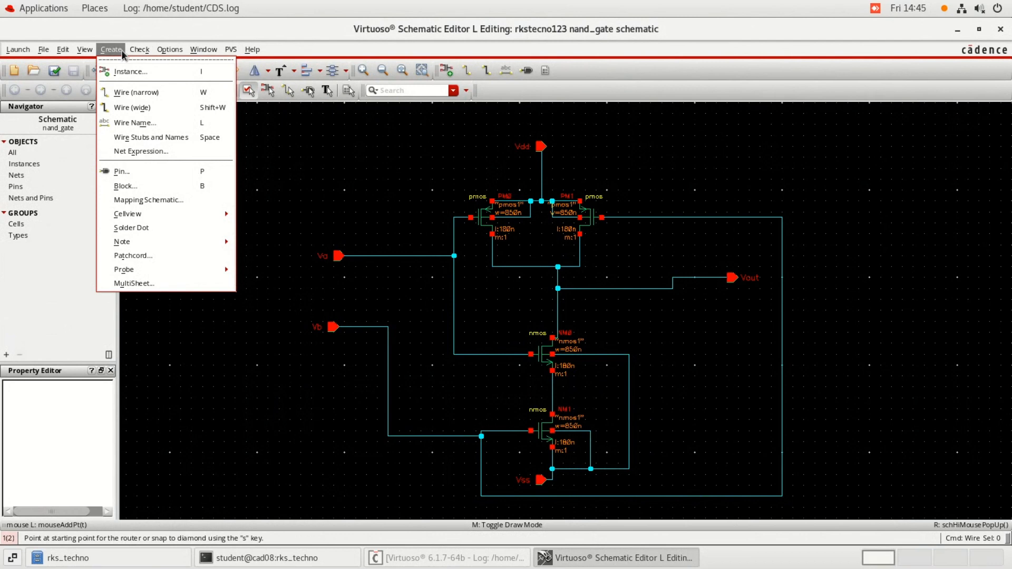
mouse_move(136, 217)
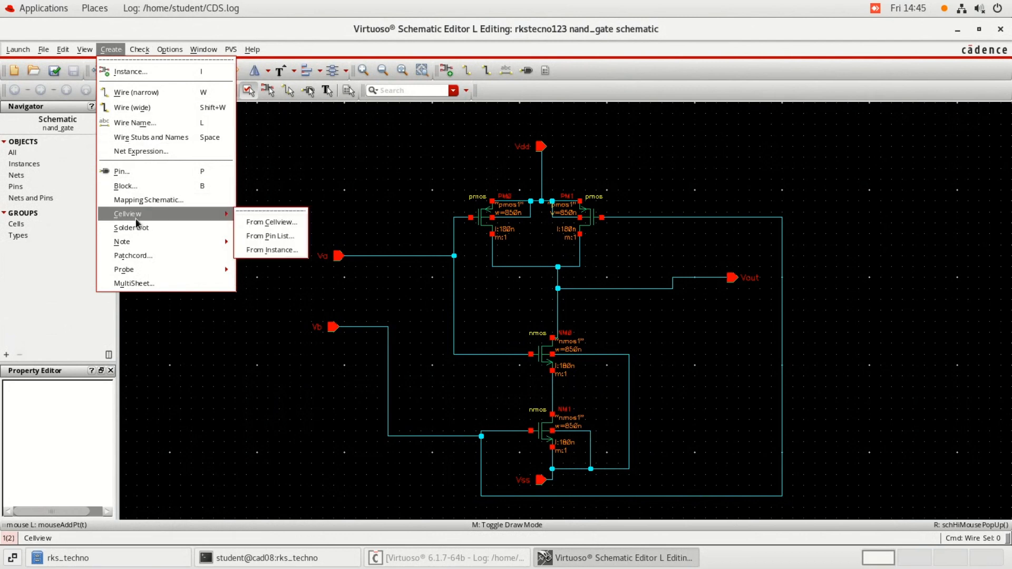
left_click(257, 222)
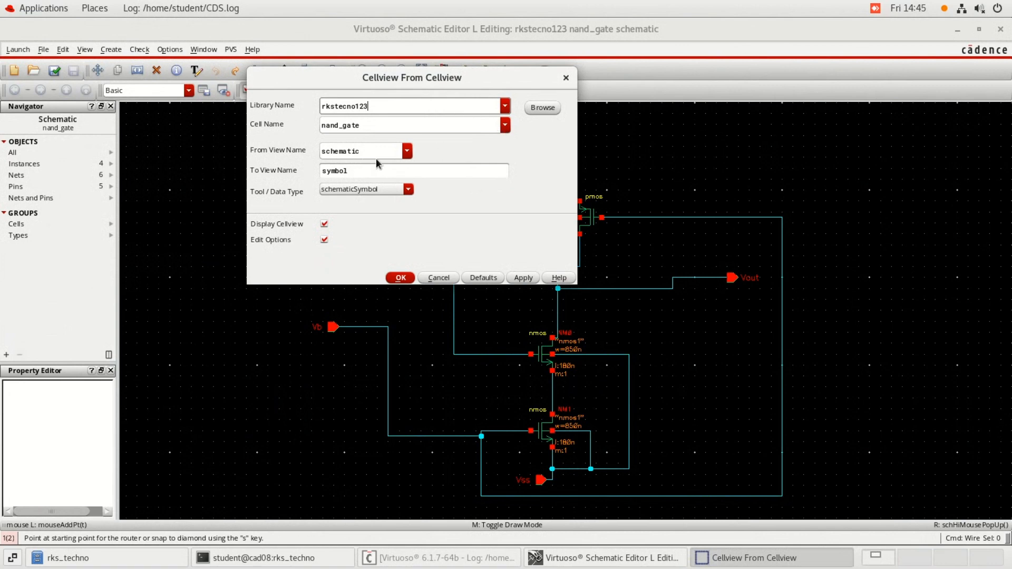
left_click(401, 278)
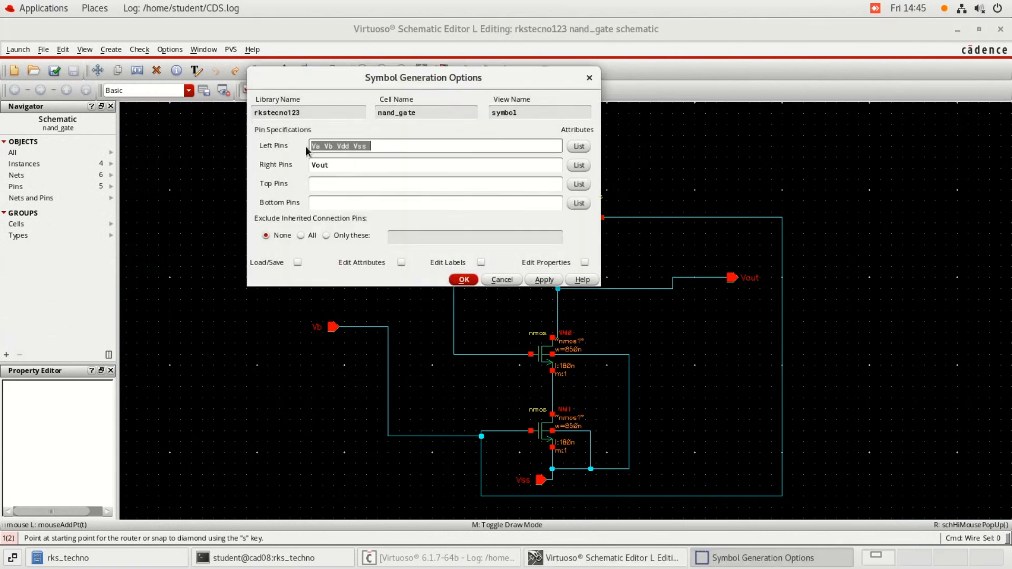
Step: Reassign Vdd to the top pins and Vss to the bottom pins, keeping Va and Vb left, and generate the symbol
left_click_drag(337, 145, 348, 146)
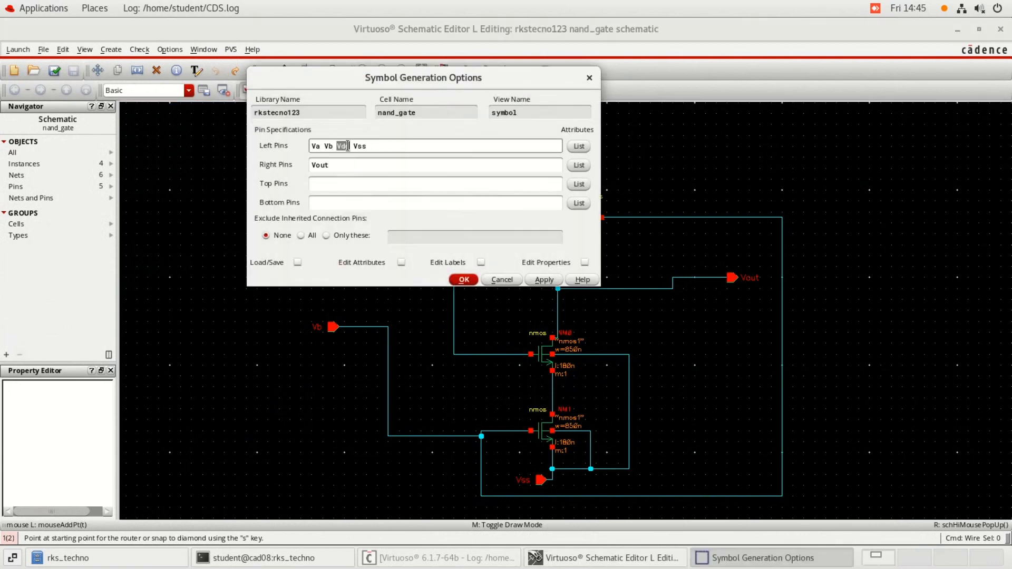
key("BackSpace")
left_click(336, 183)
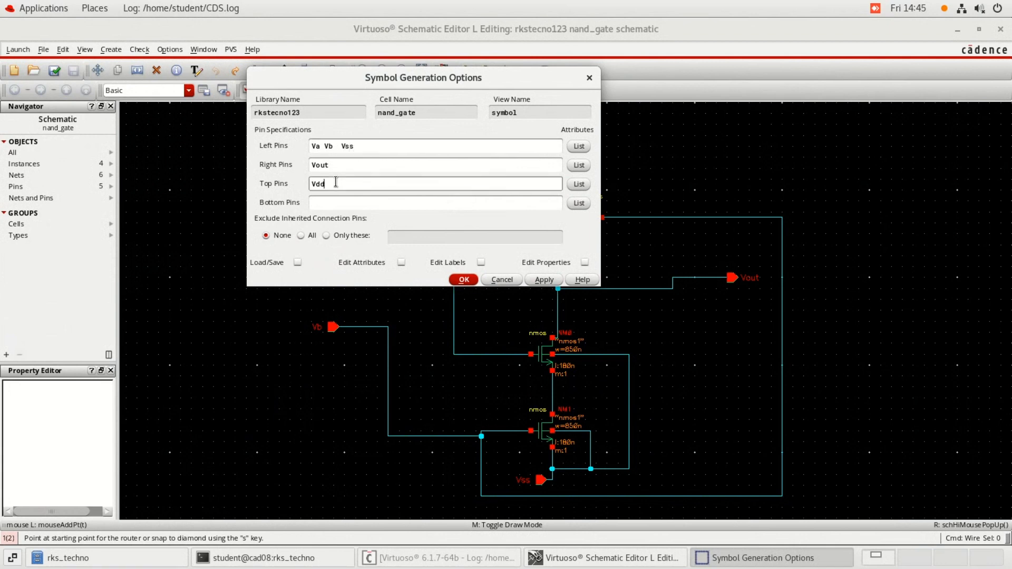
double_click(346, 146)
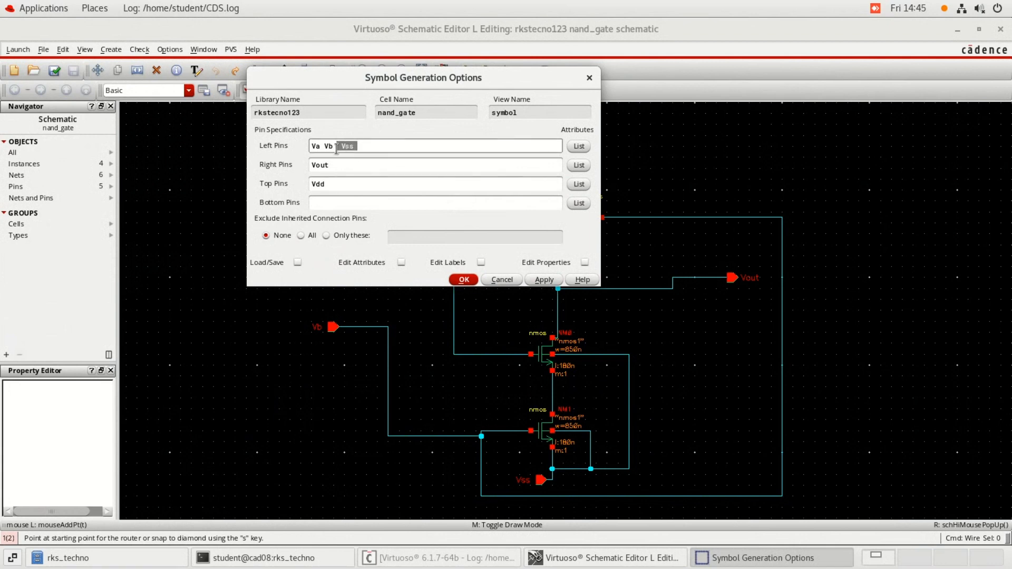
key("BackSpace")
left_click(327, 201)
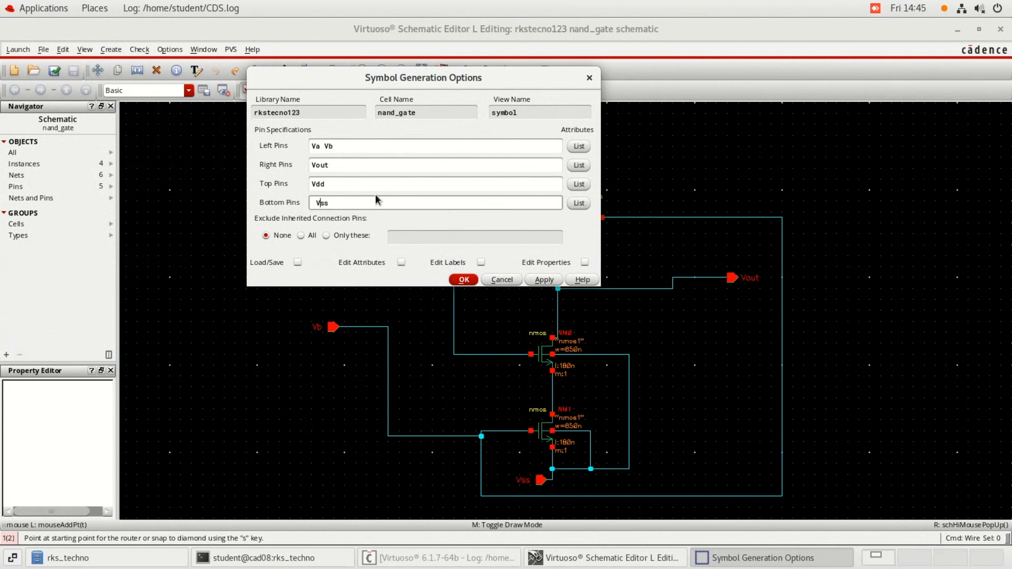
key("Left")
key("BackSpace")
left_click(463, 280)
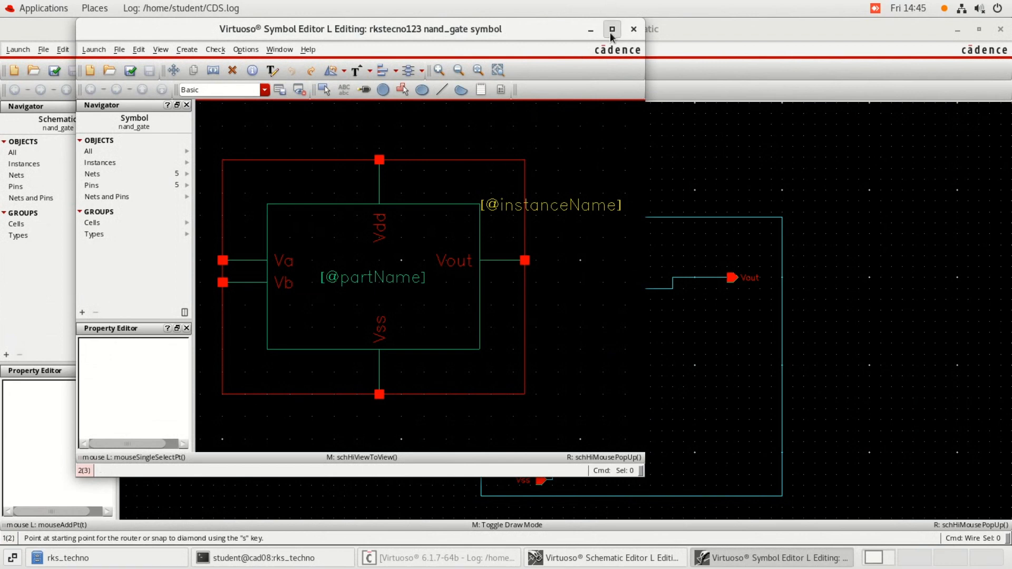
left_click(610, 30)
key("f")
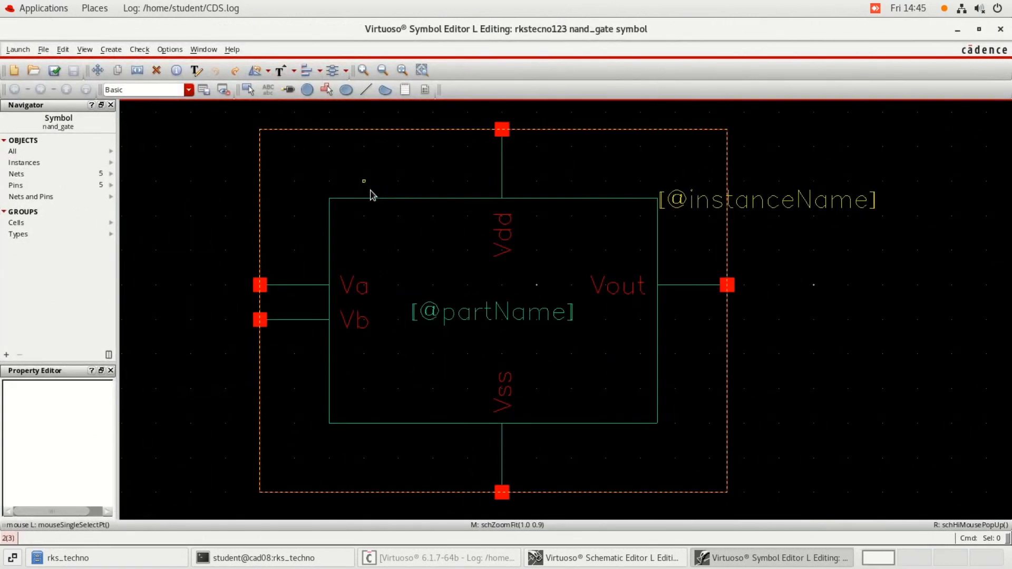
left_click(156, 70)
left_click(310, 130)
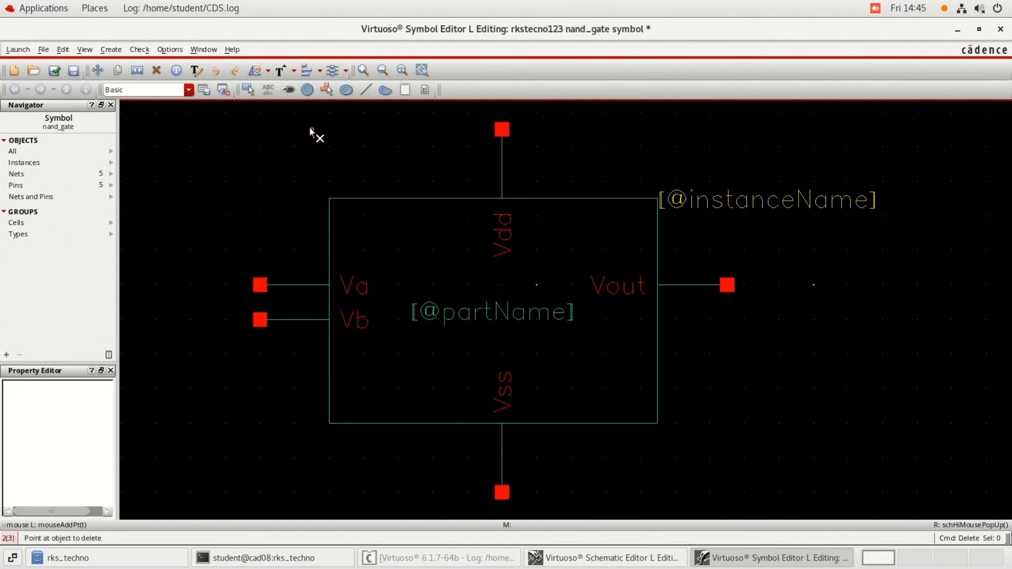
left_click(428, 199)
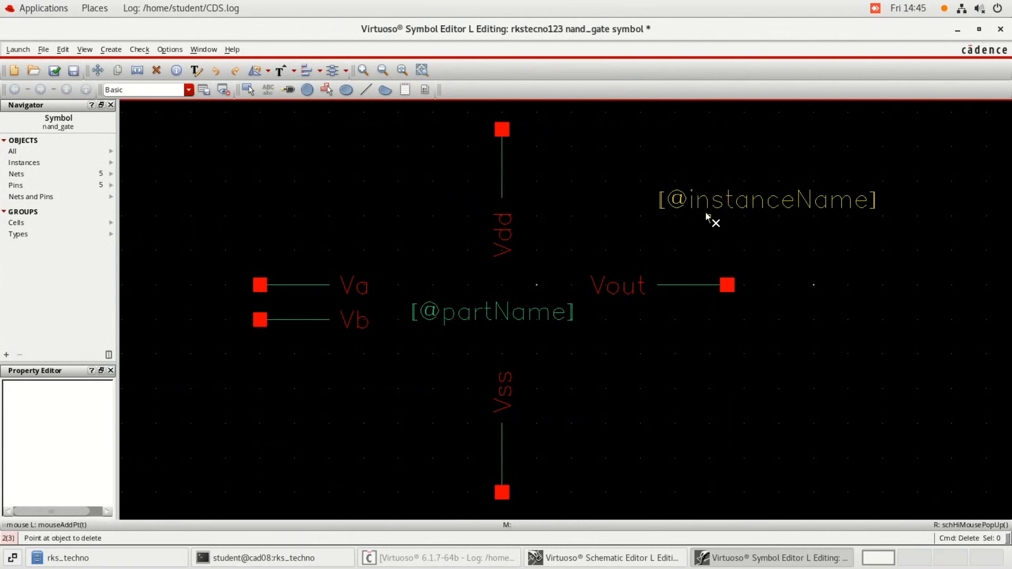
left_click(735, 212)
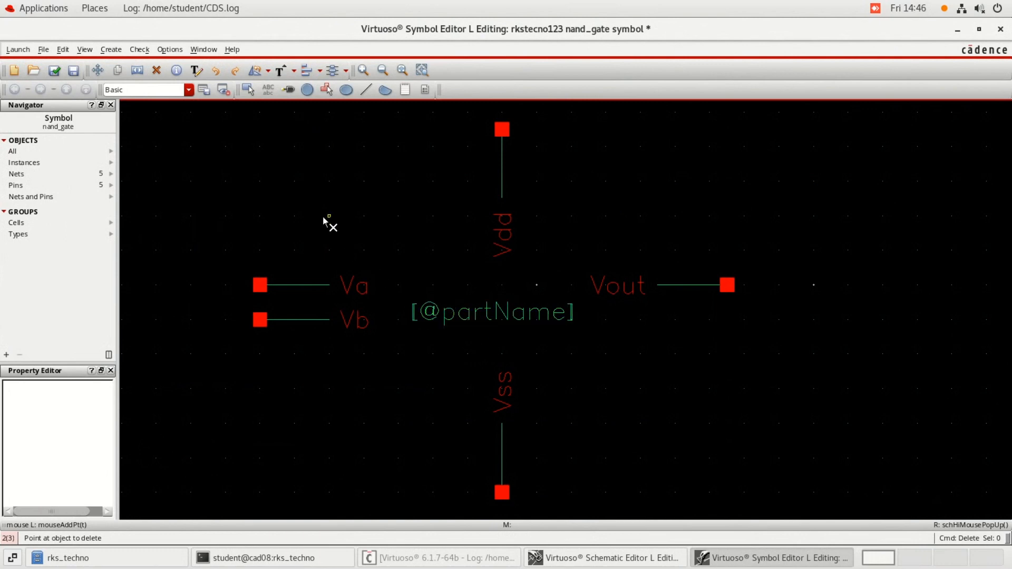
key("Escape")
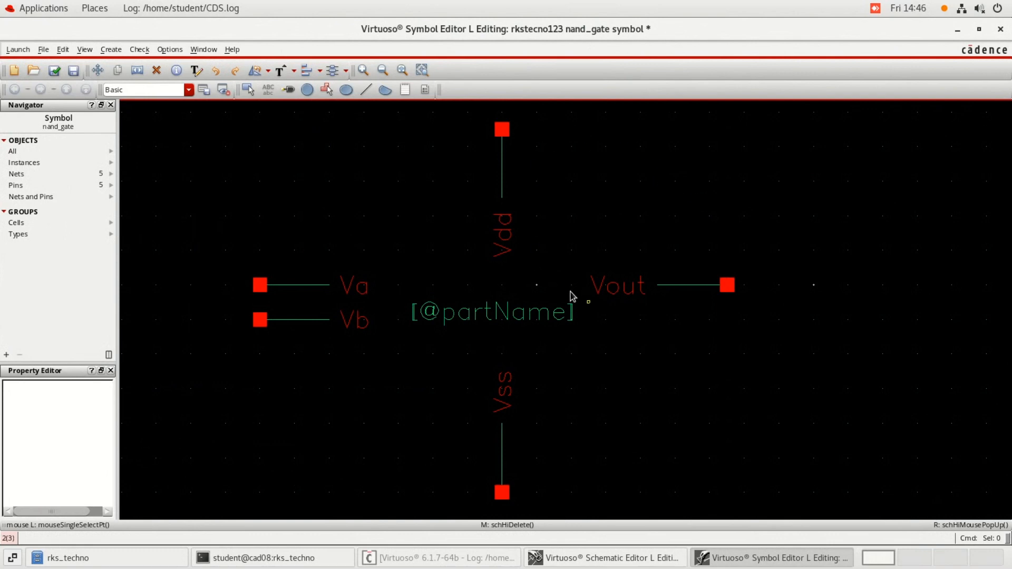
Step: Move the Vout pin with its label and stub line to the empty area above the Va pin
left_click_drag(588, 233, 786, 355)
left_click(785, 355)
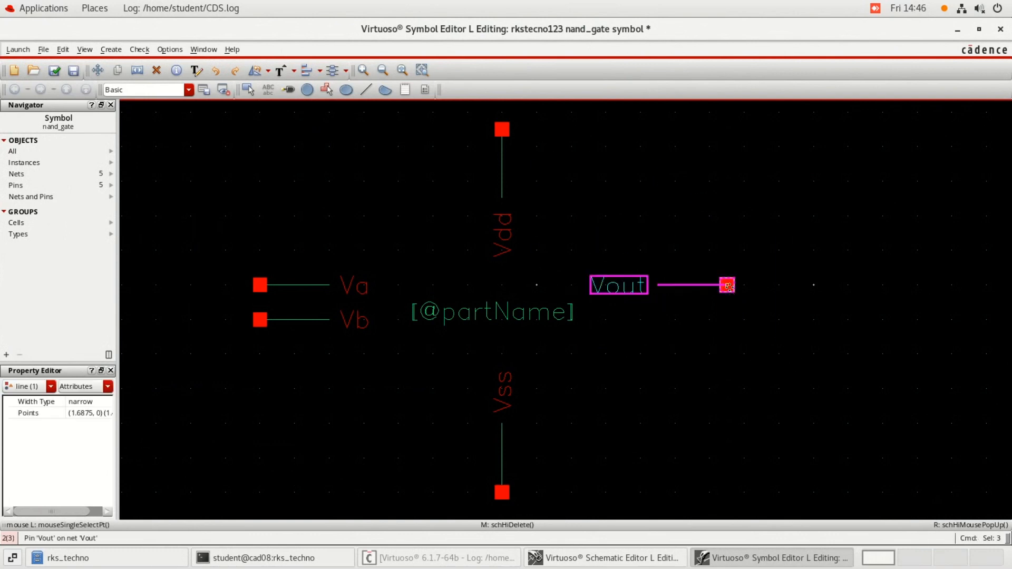
left_click_drag(727, 285, 346, 182)
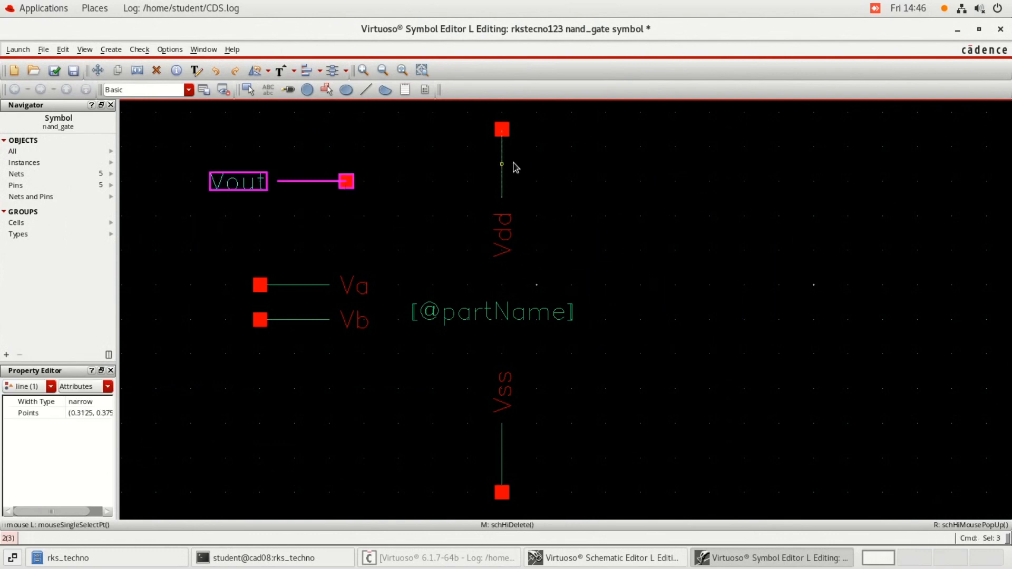
Step: Draw the gate body's vertical back edge and its equally long upper and lower horizontal lines to the right of the pins
left_click(365, 91)
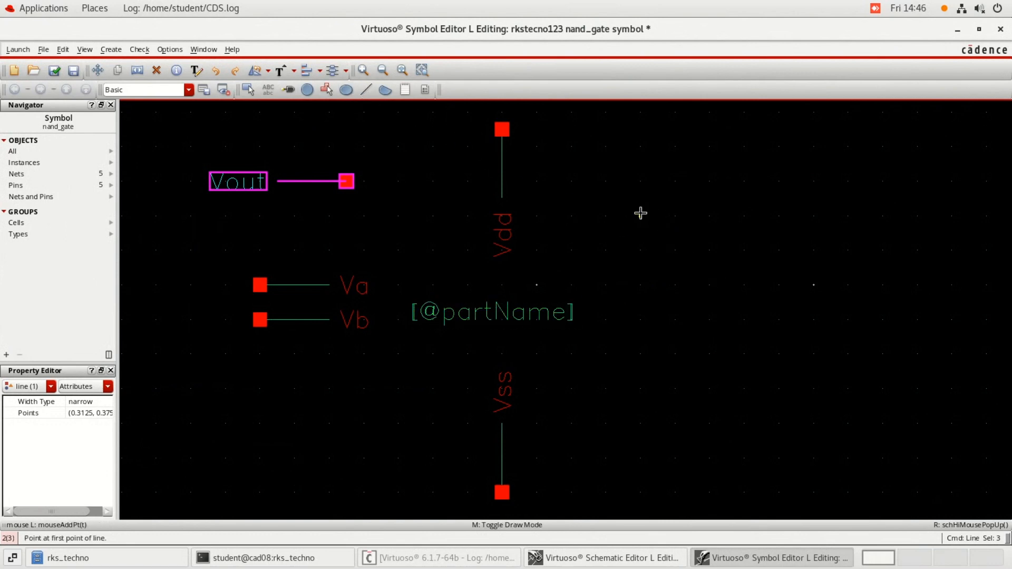
left_click(640, 213)
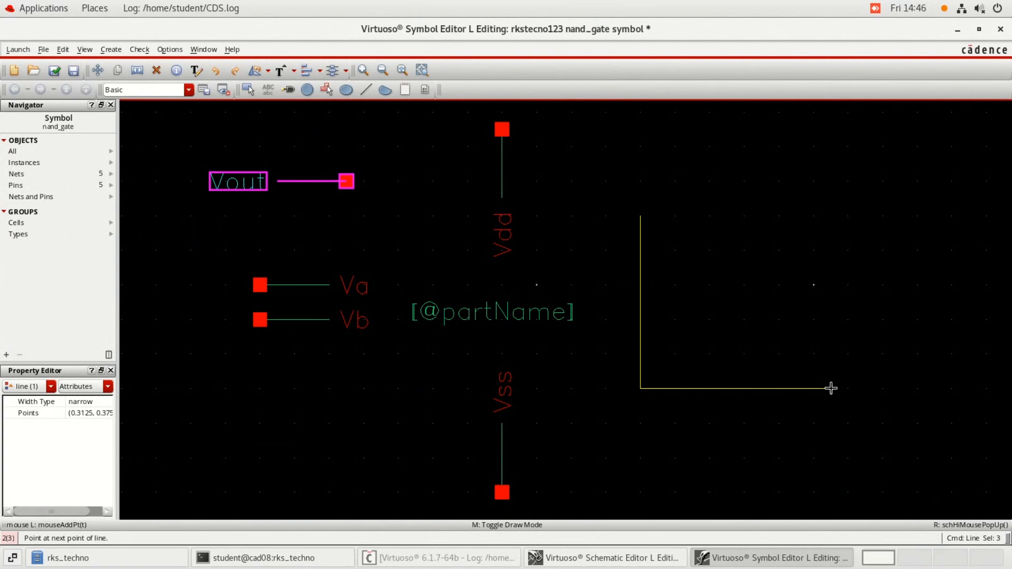
double_click(830, 388)
left_click(639, 217)
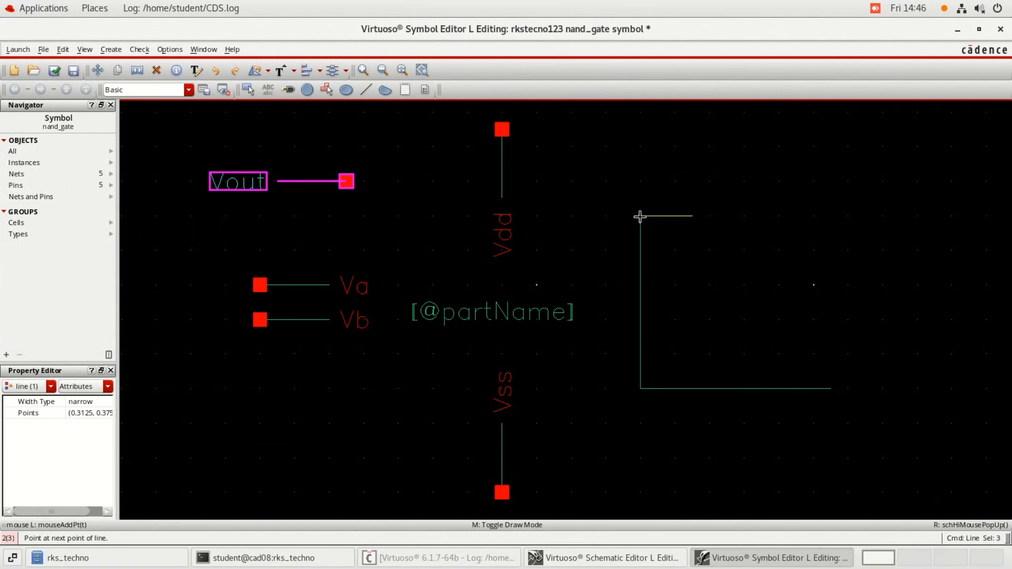
double_click(824, 209)
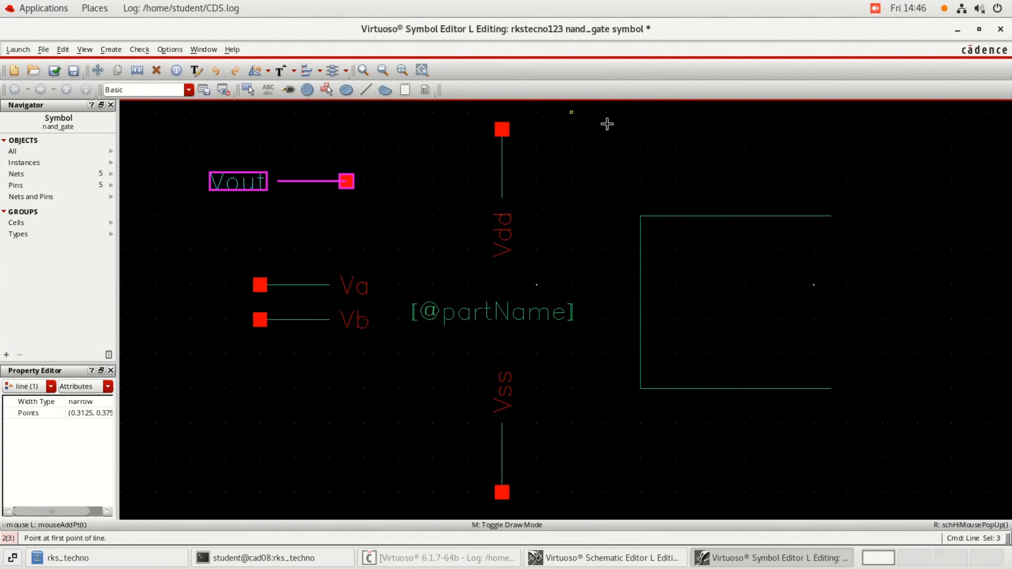
Step: Close the gate body's open side with an outward-bulging arc between the ends of the two horizontal lines
left_click(385, 90)
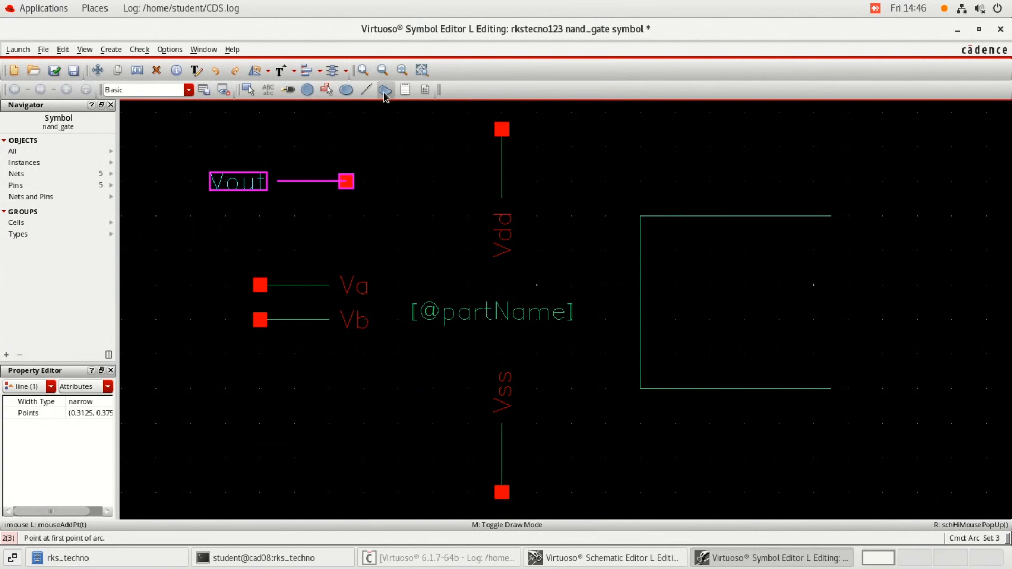
left_click(831, 216)
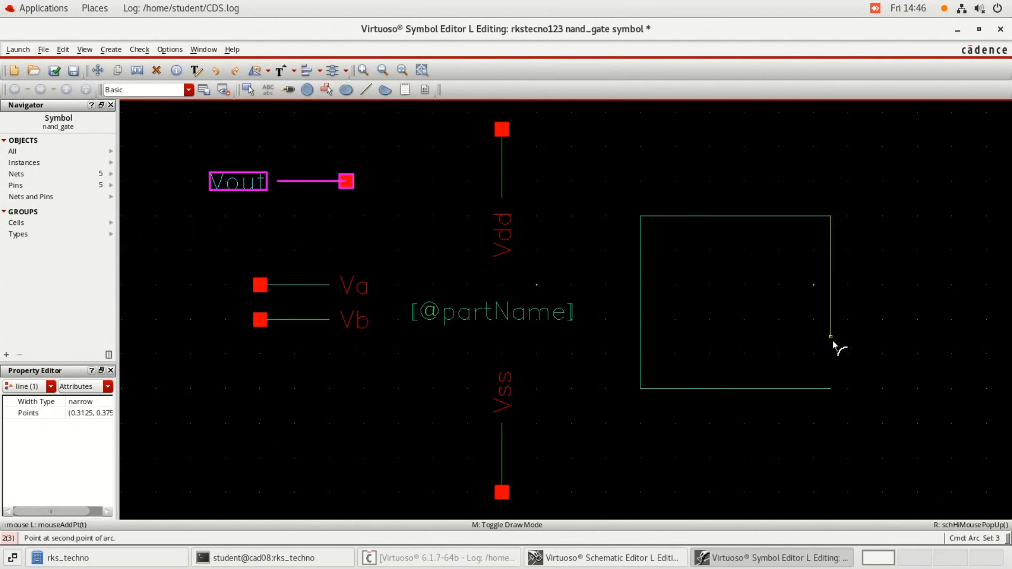
left_click(831, 389)
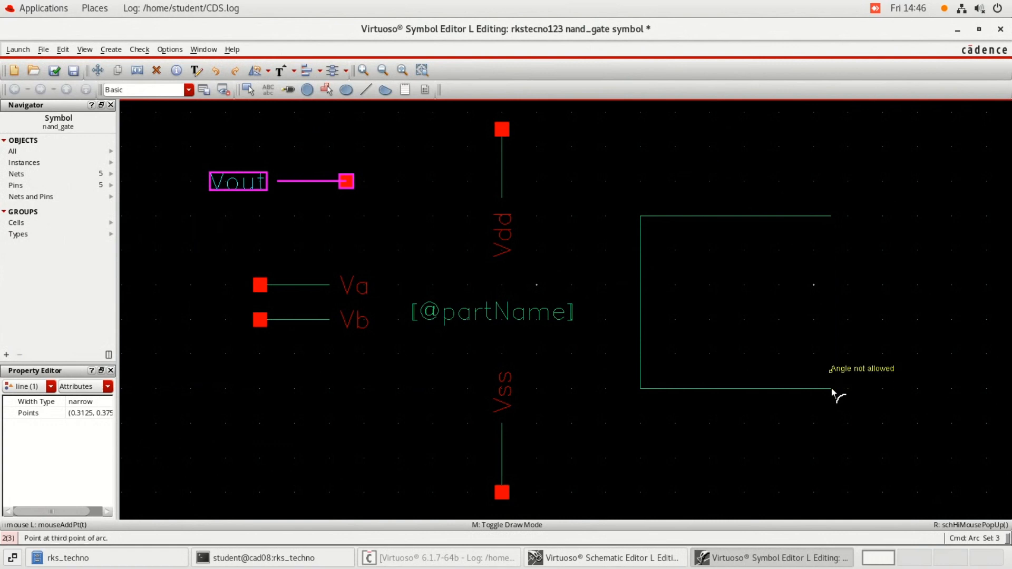
left_click(880, 323)
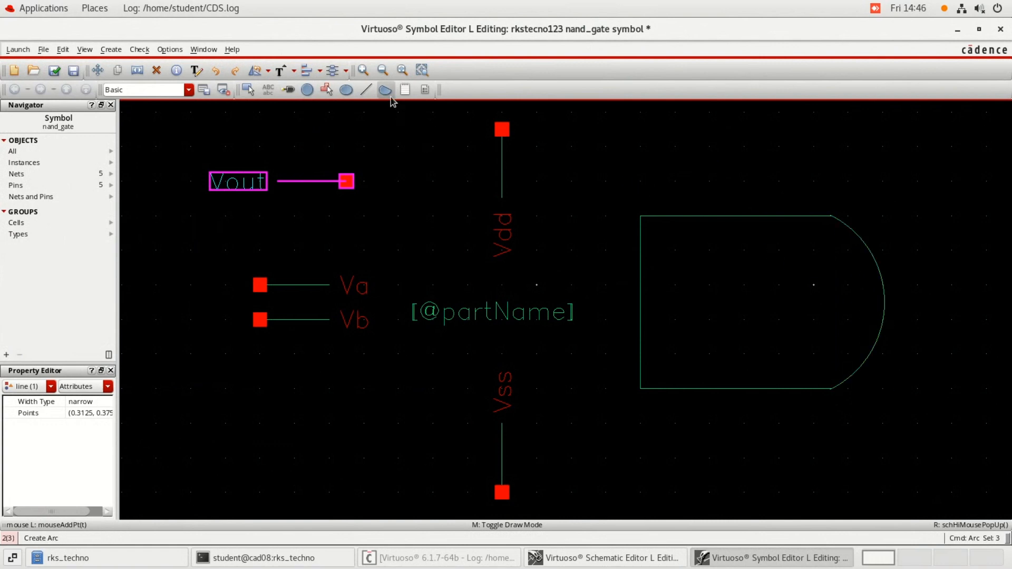
Step: Draw a small circle about 0.06 wide at the tip of the arc as the inversion bubble
left_click(346, 90)
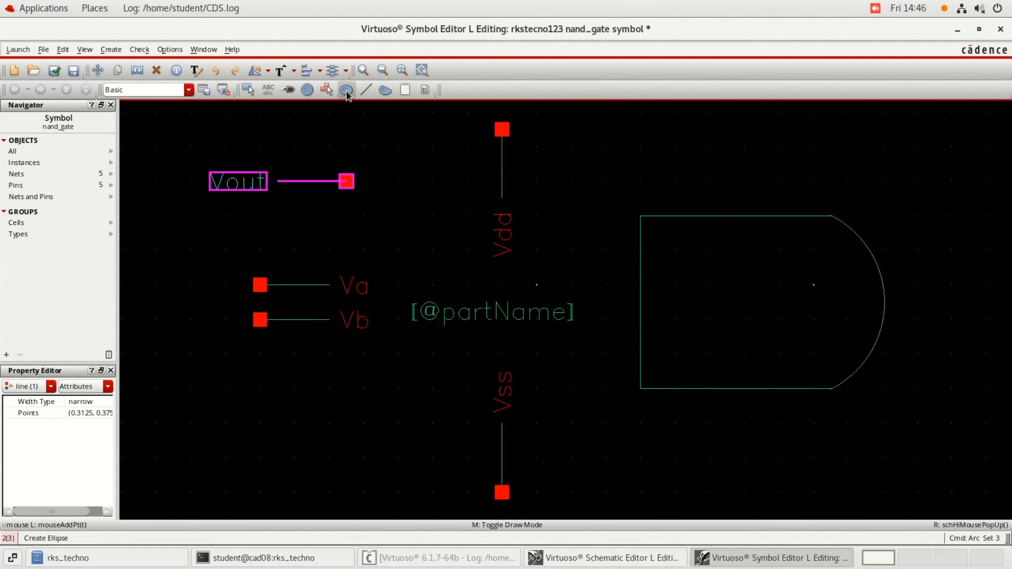
left_click(890, 282)
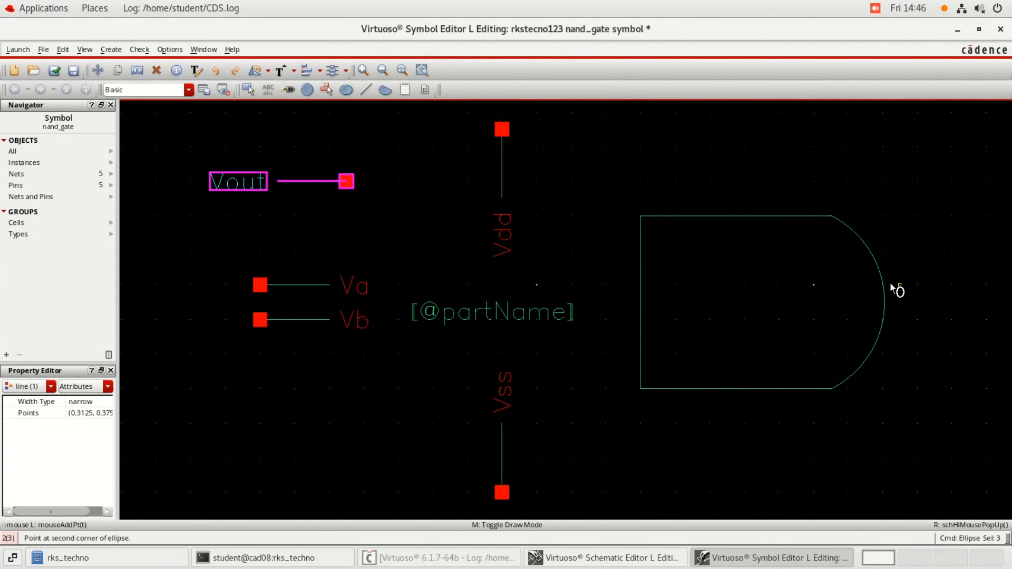
left_click(907, 309)
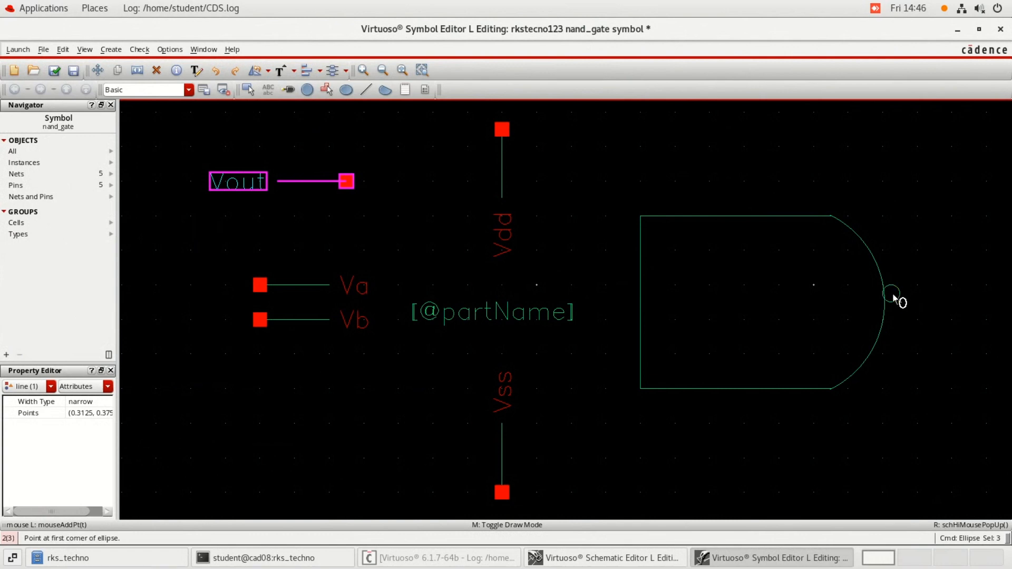
key("Escape")
Step: Move the small inversion circle slightly down along the arc, roughly level with the middle of the gate body
left_click(891, 293)
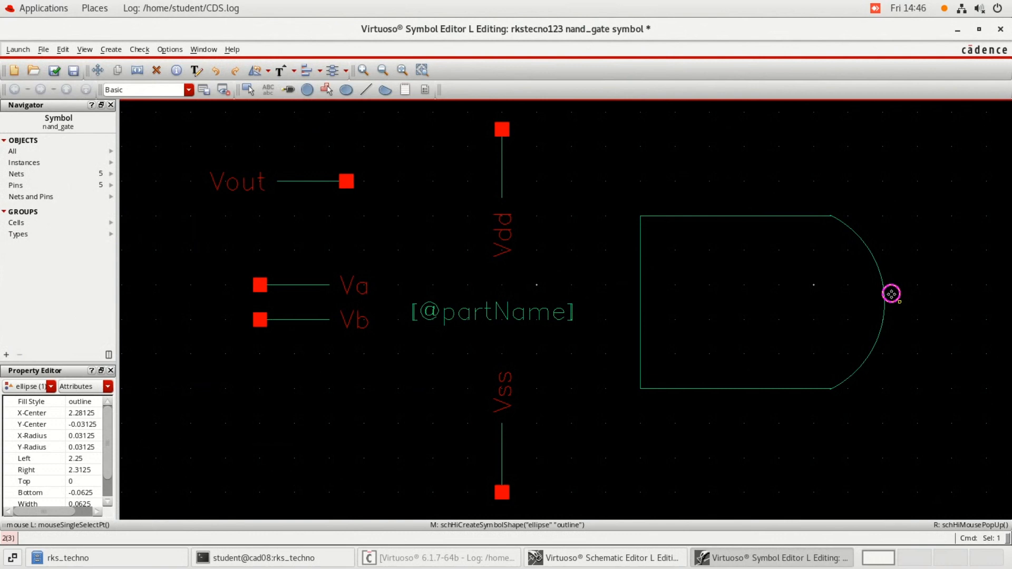
key("m")
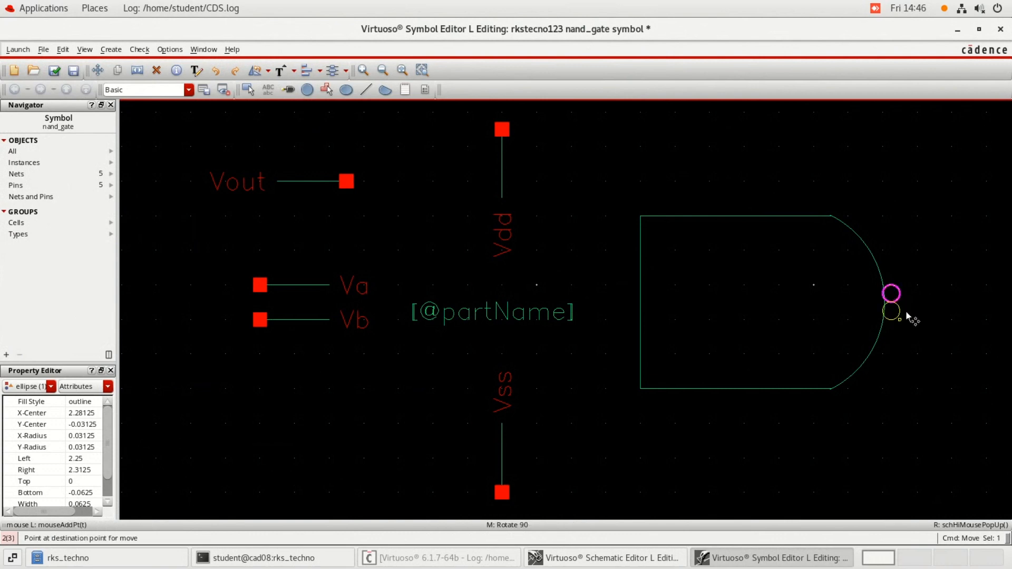
left_click(907, 315)
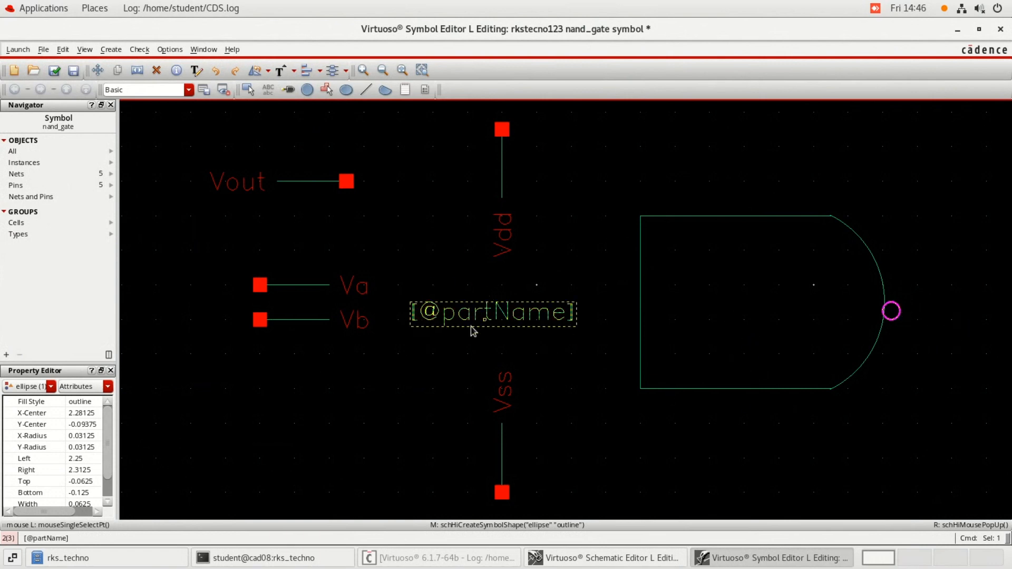
right_click(507, 314)
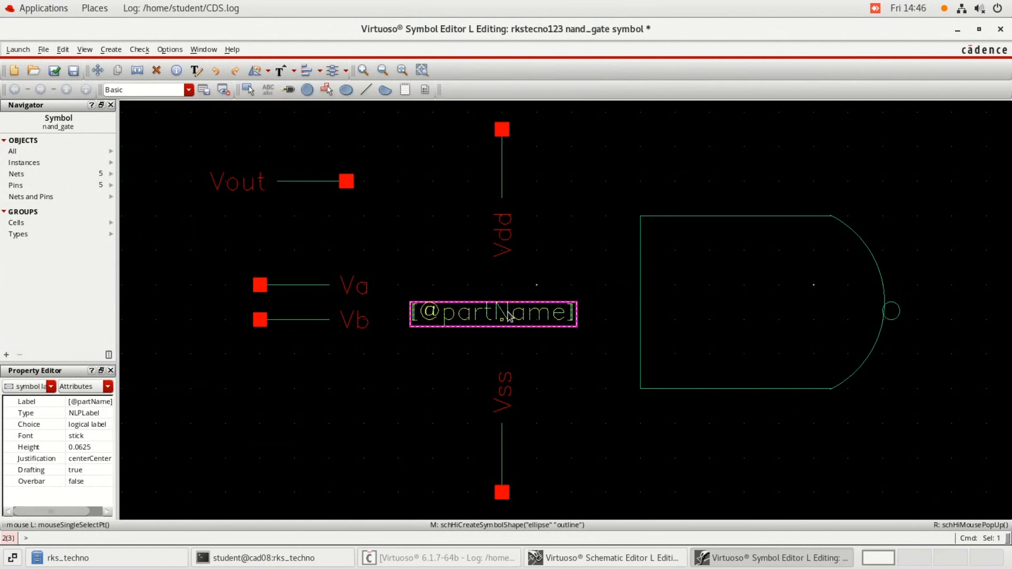
left_click(549, 348)
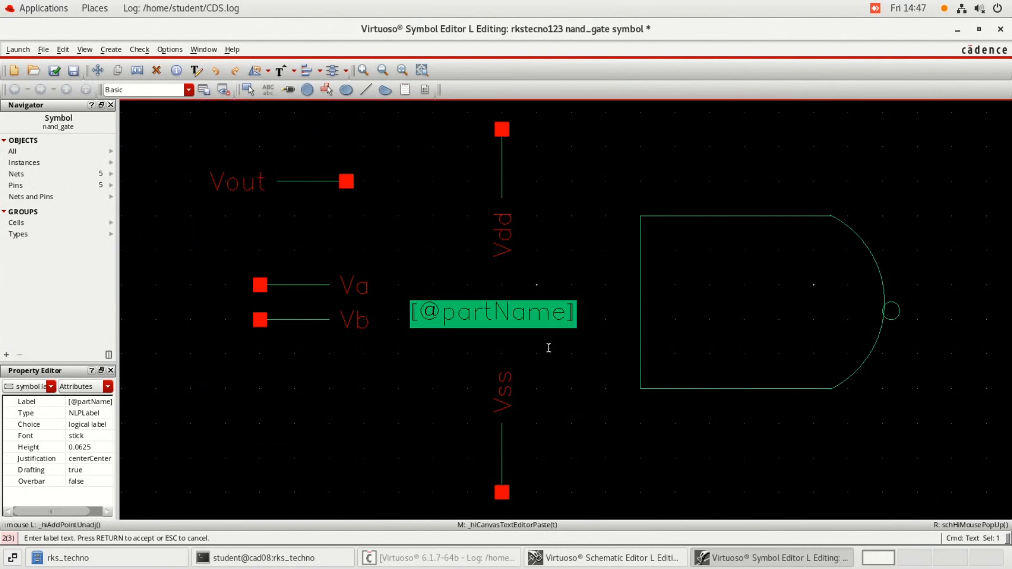
key("BackSpace")
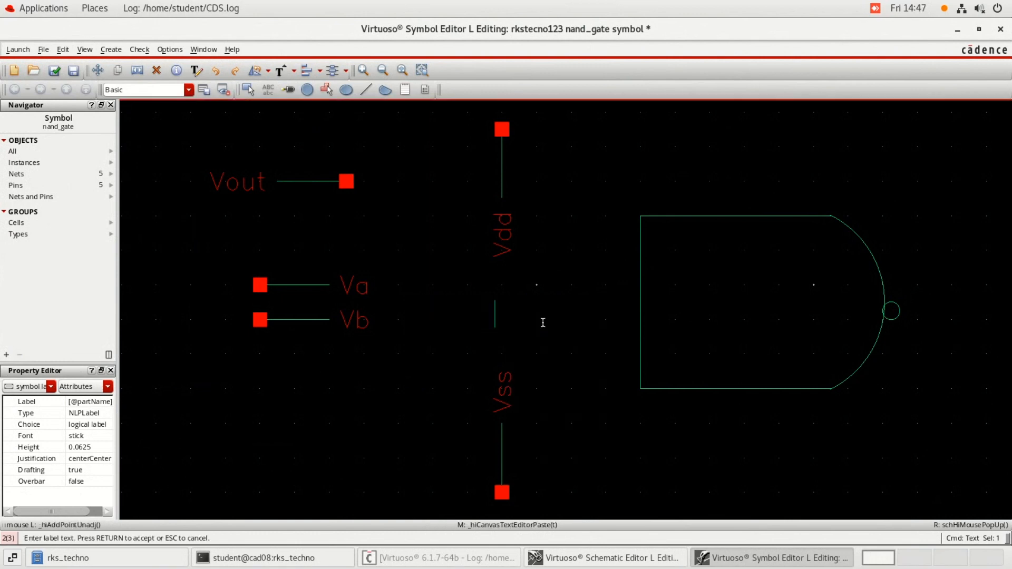
type("NA")
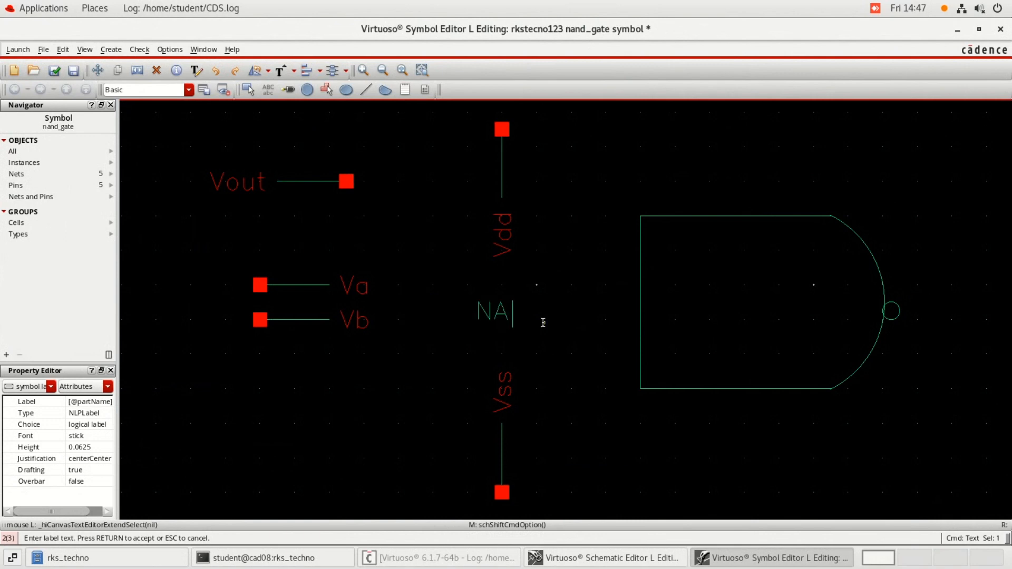
type("ND")
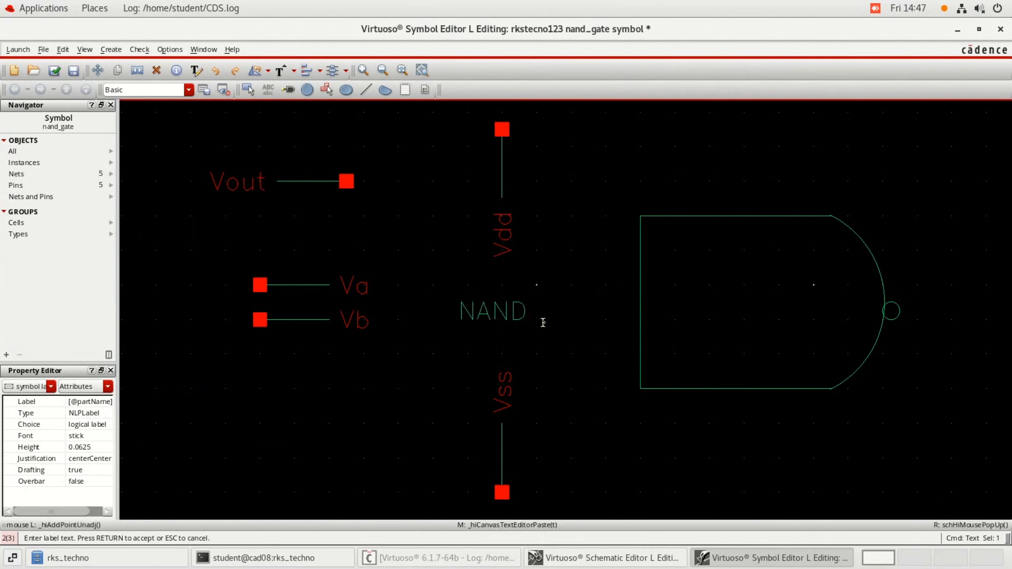
key("Return")
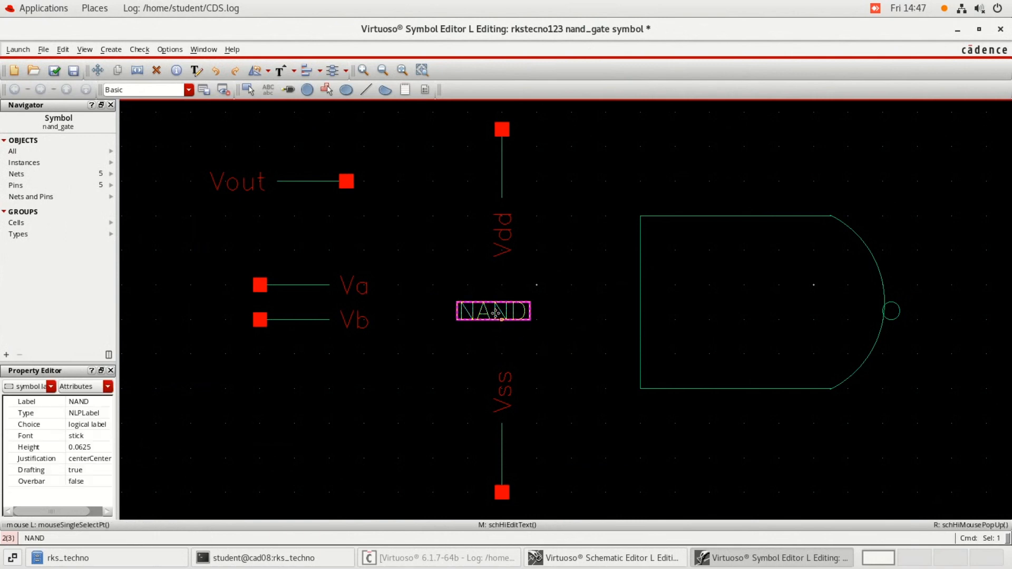
left_click_drag(496, 311, 755, 311)
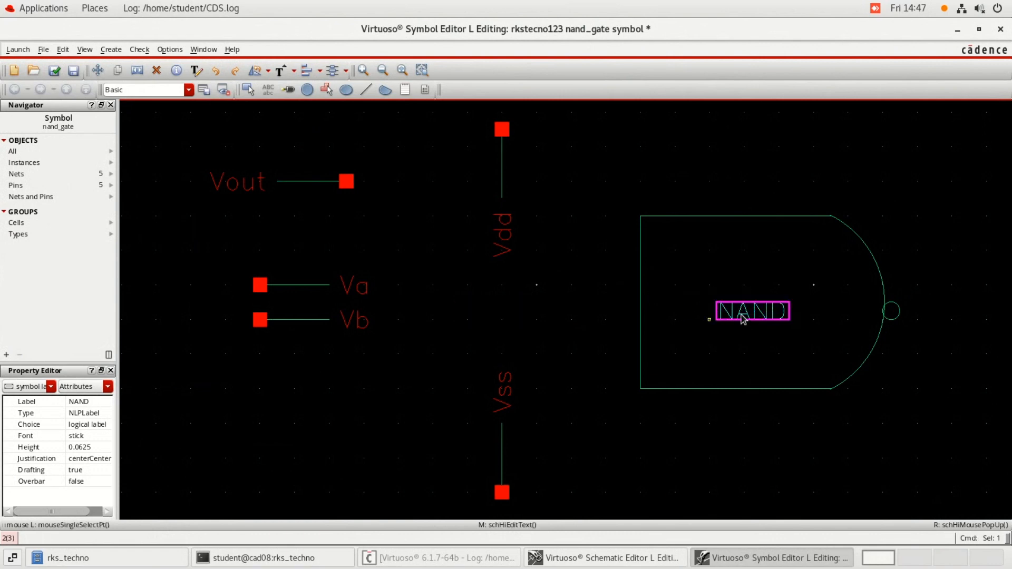
Step: Move the Vdd pin with its label and stub line so the stub ends on the gate body's upper edge
left_click_drag(467, 112, 519, 268)
left_click(519, 269)
left_click_drag(502, 225, 753, 250)
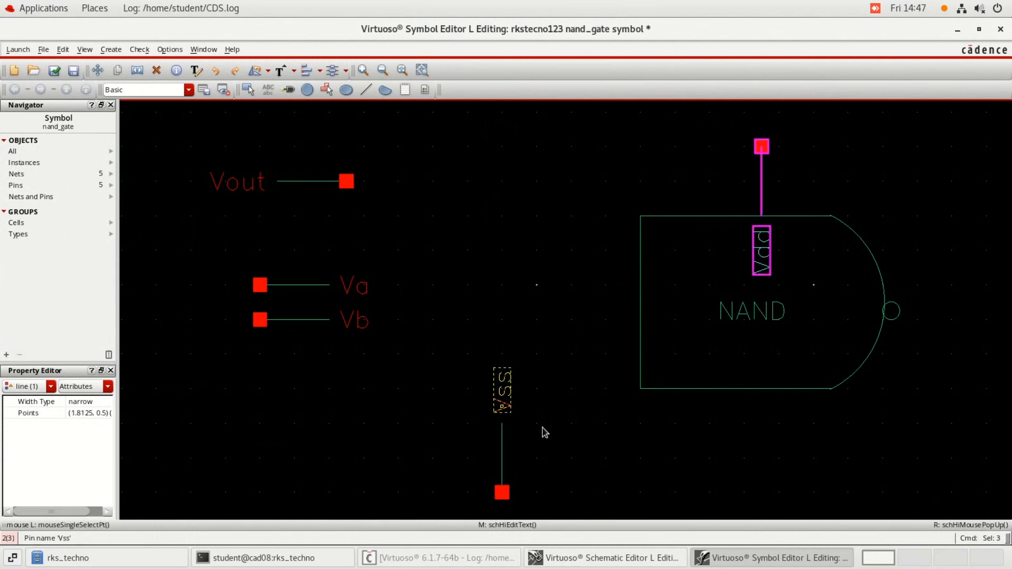
Step: Move the Vss pin with its label and stub line so the stub ends on the gate body's lower edge
left_click(468, 337)
left_click(543, 506)
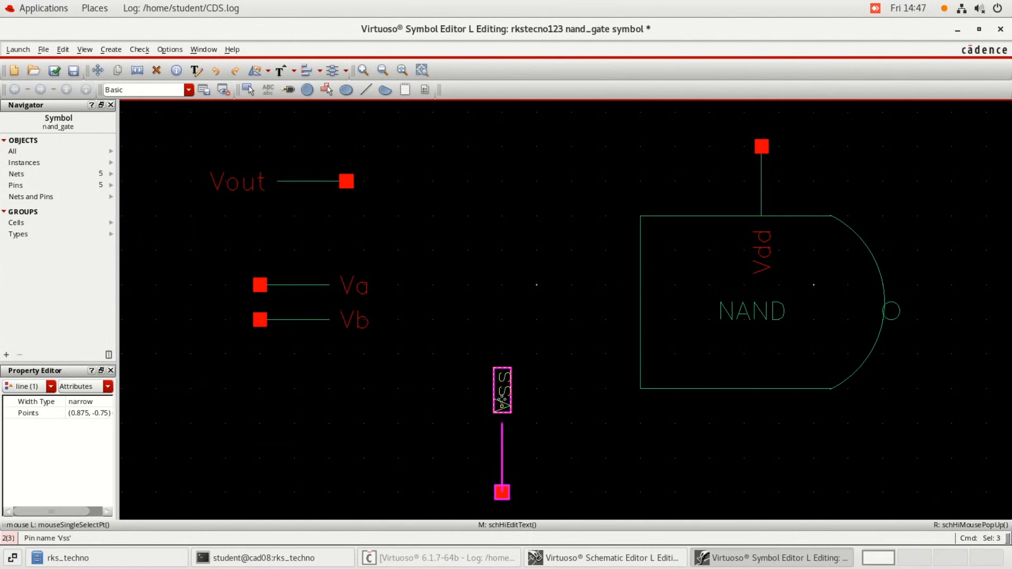
key("m")
left_click(744, 376)
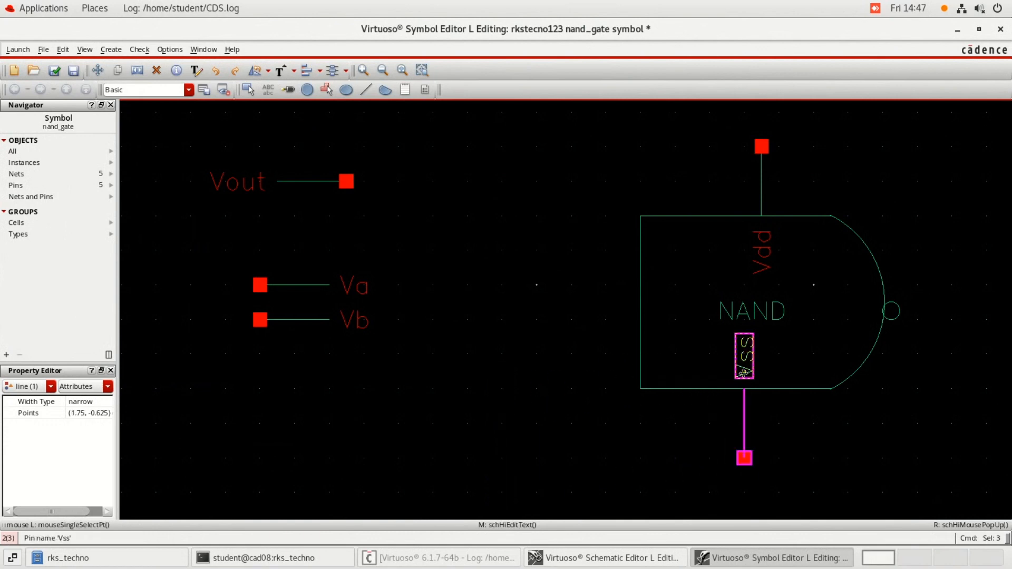
Step: Move the Va and Vb pins together with their labels and stub lines onto the gate body's vertical back edge
left_click(225, 233)
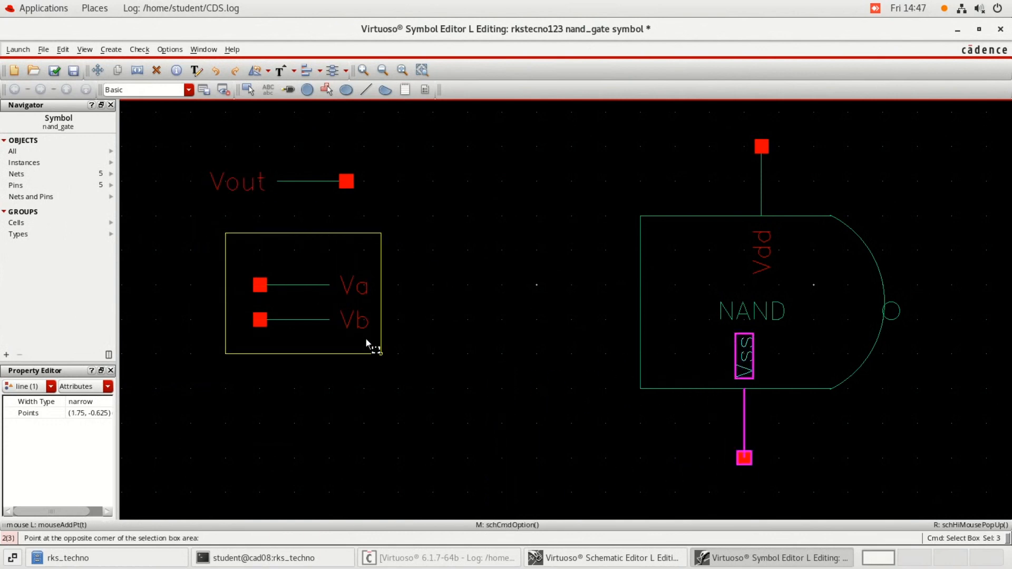
left_click(382, 351)
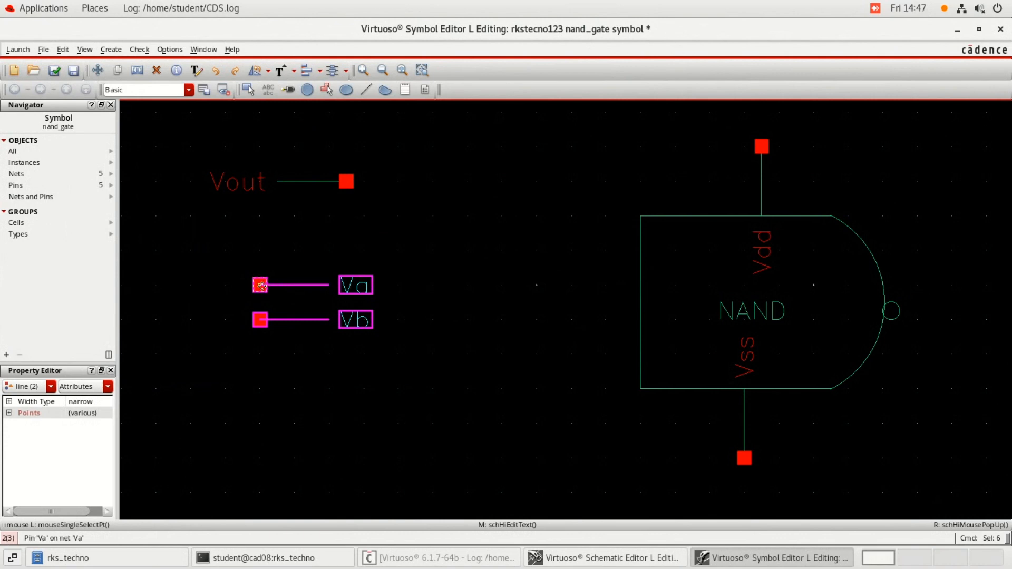
key("m")
left_click(572, 286)
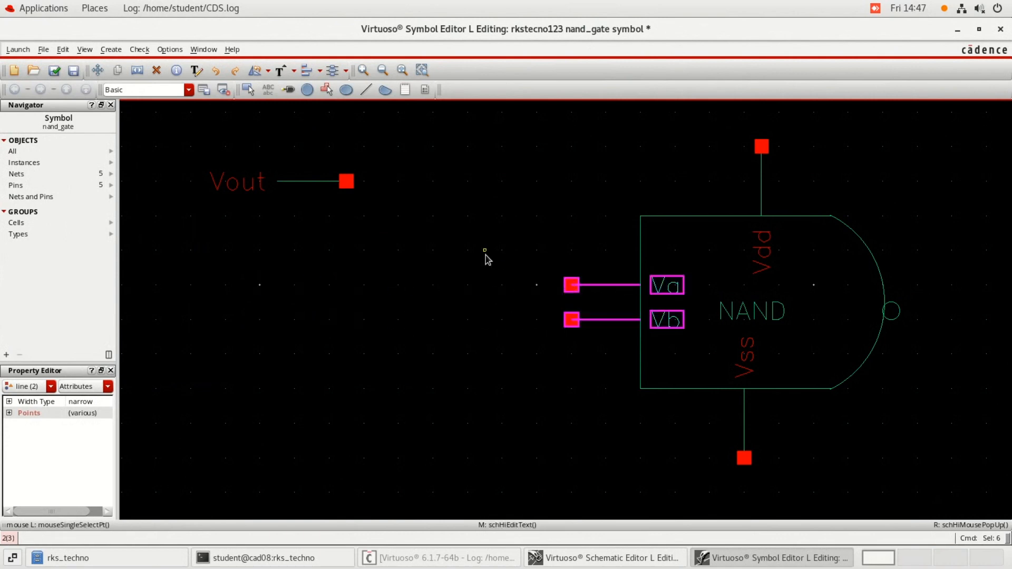
Step: Move the Vout pin with its stub line beside the inversion circle and place the Vout label above the stub
left_click(206, 147)
left_click(398, 230)
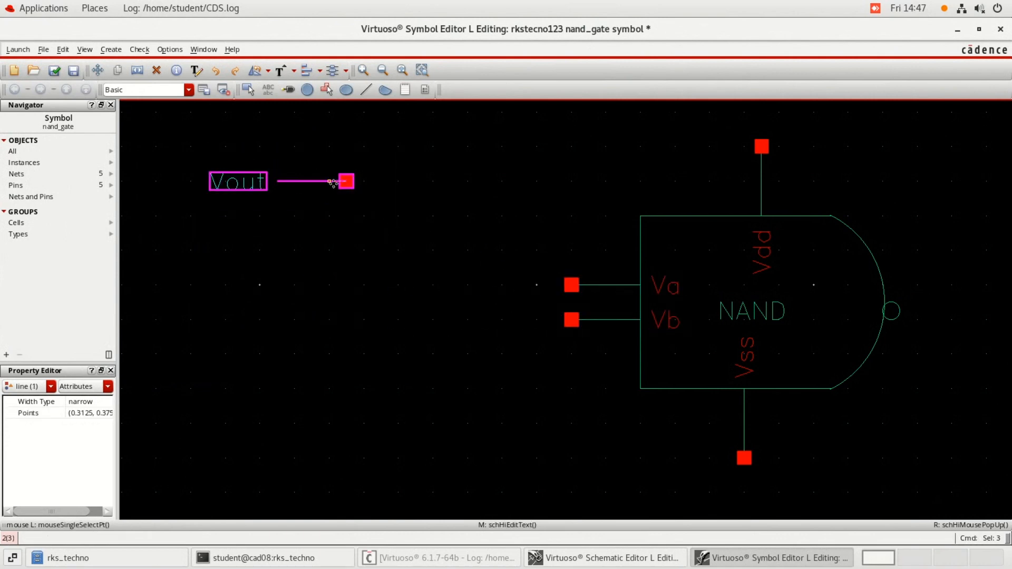
key("m")
left_click(345, 182)
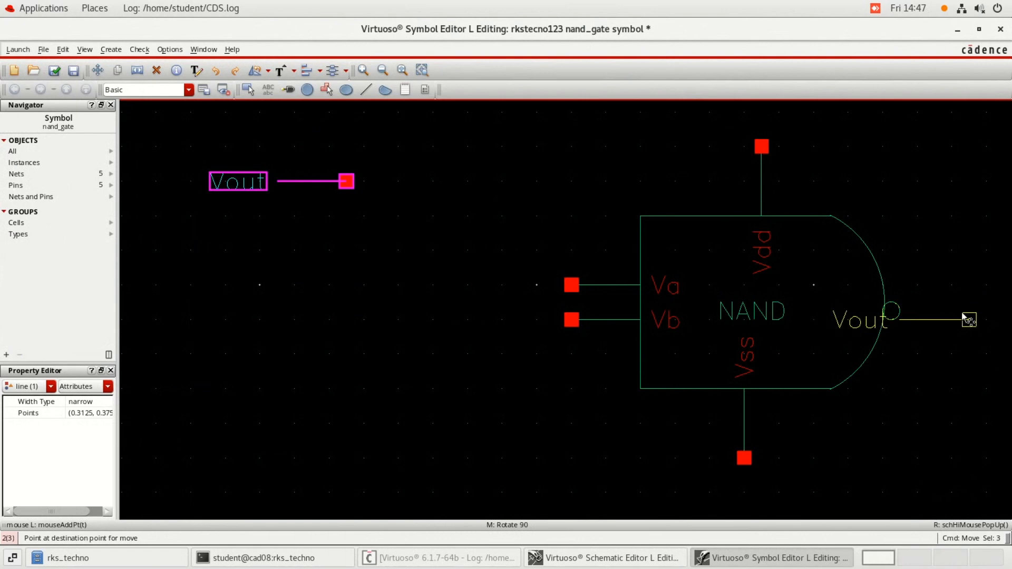
left_click(964, 317)
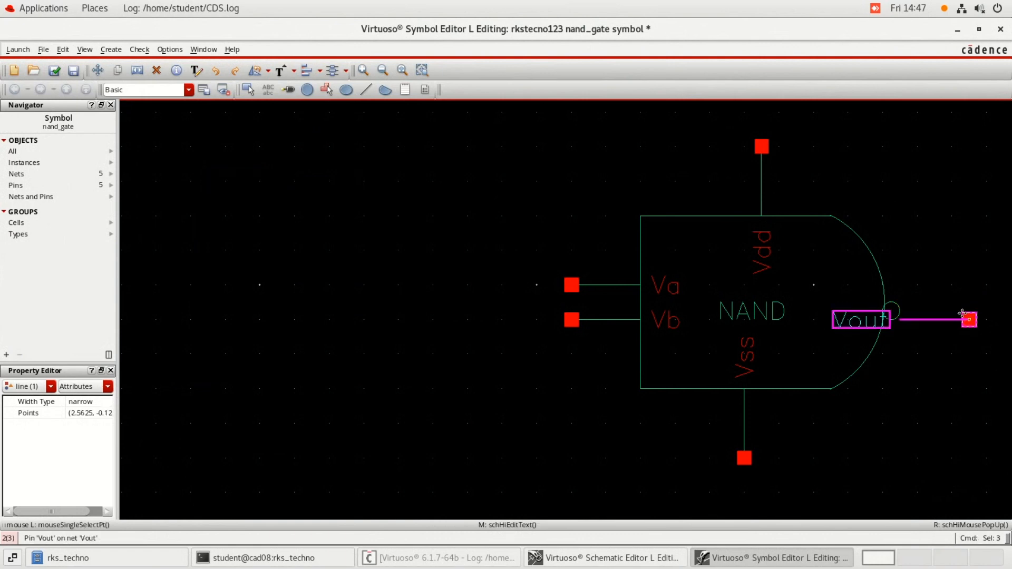
left_click(471, 216)
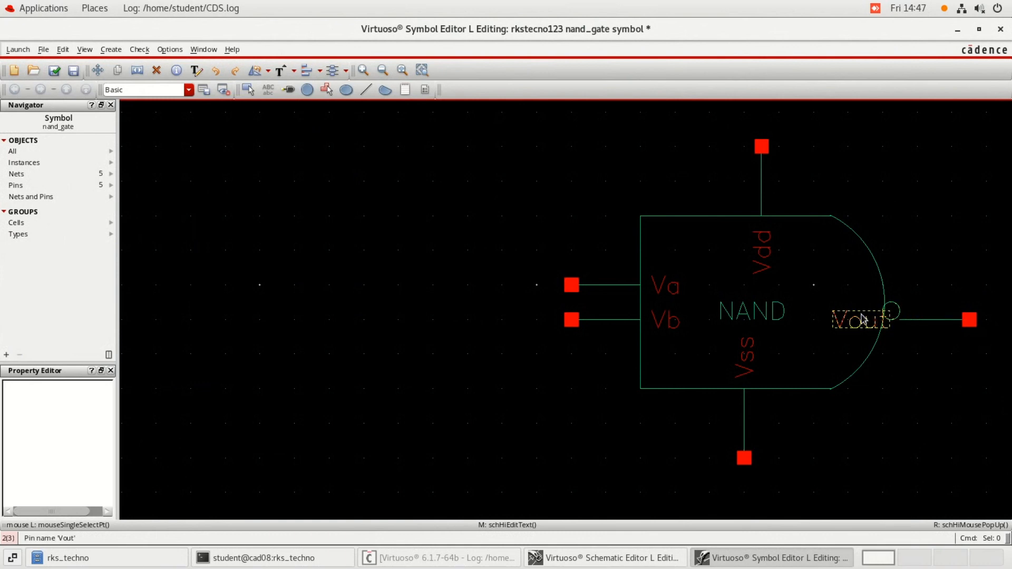
left_click_drag(859, 323, 930, 306)
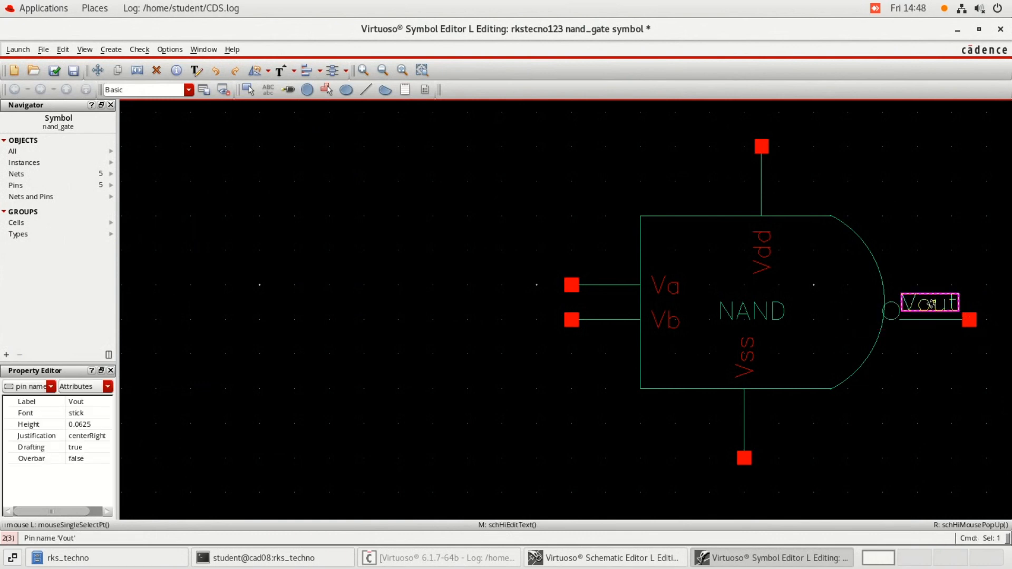
left_click(891, 313)
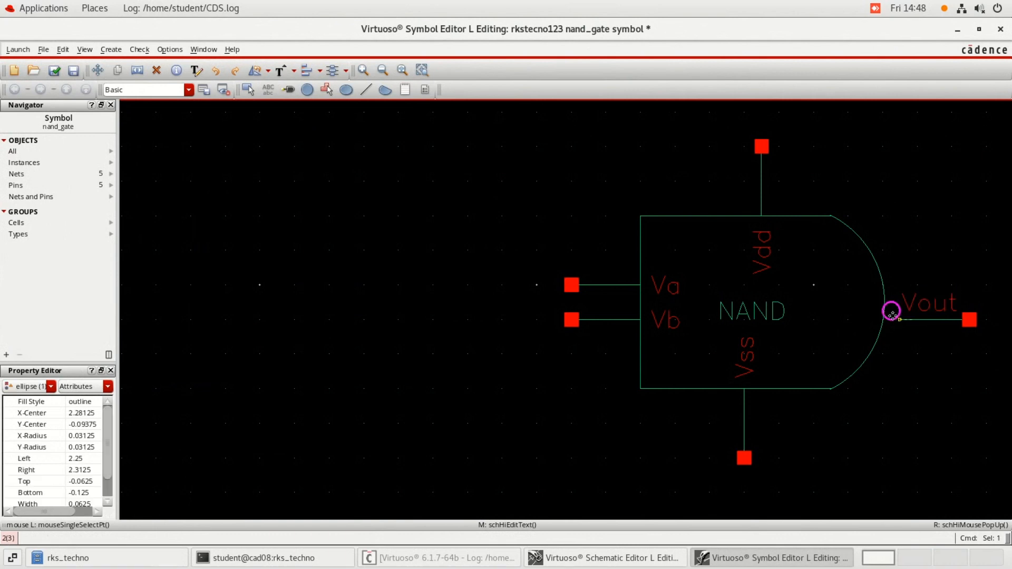
key("m")
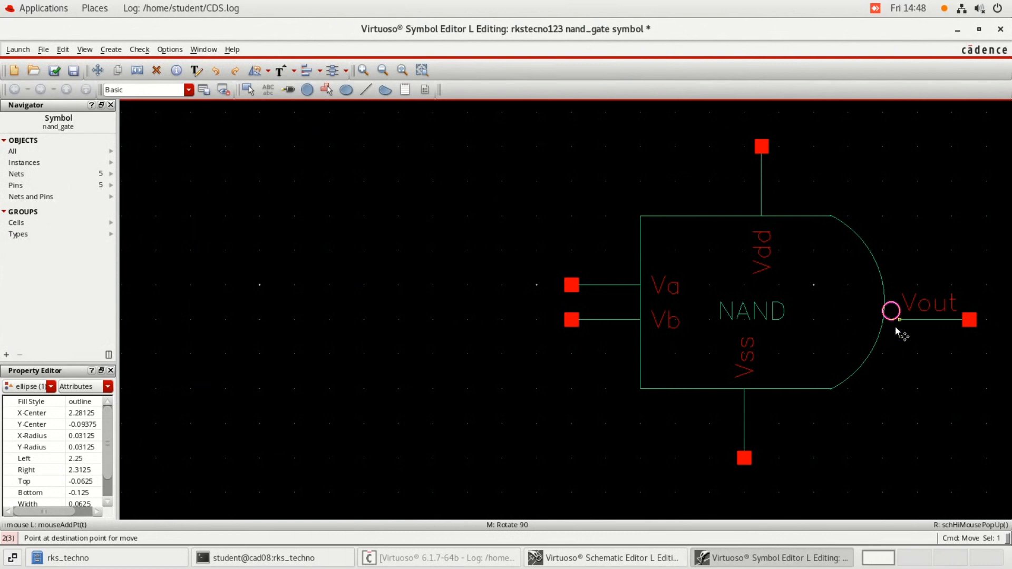
key("Escape")
Step: Delete the small inversion circle at the tip of the arc
left_click(893, 316)
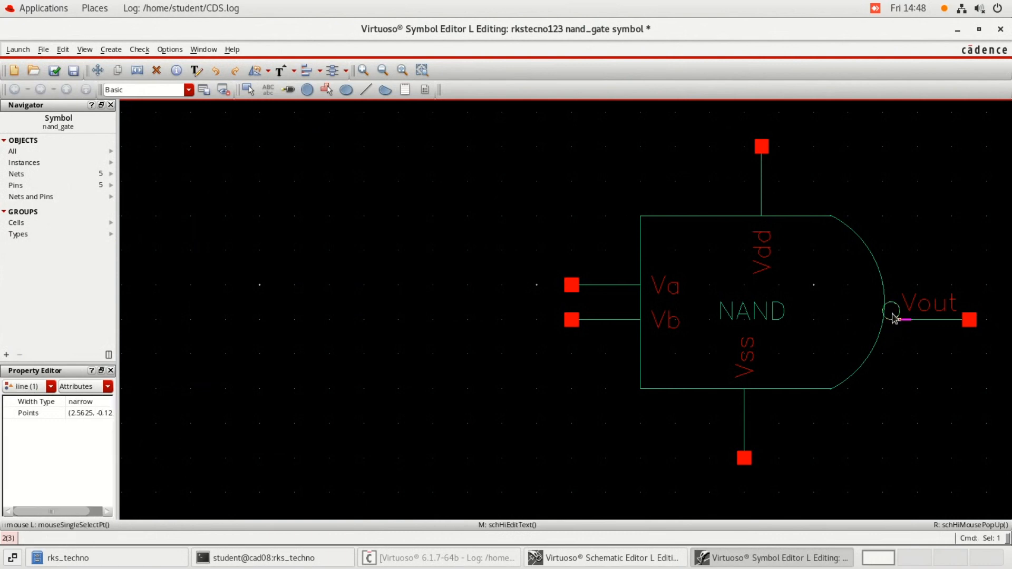
left_click(893, 314)
key("Delete")
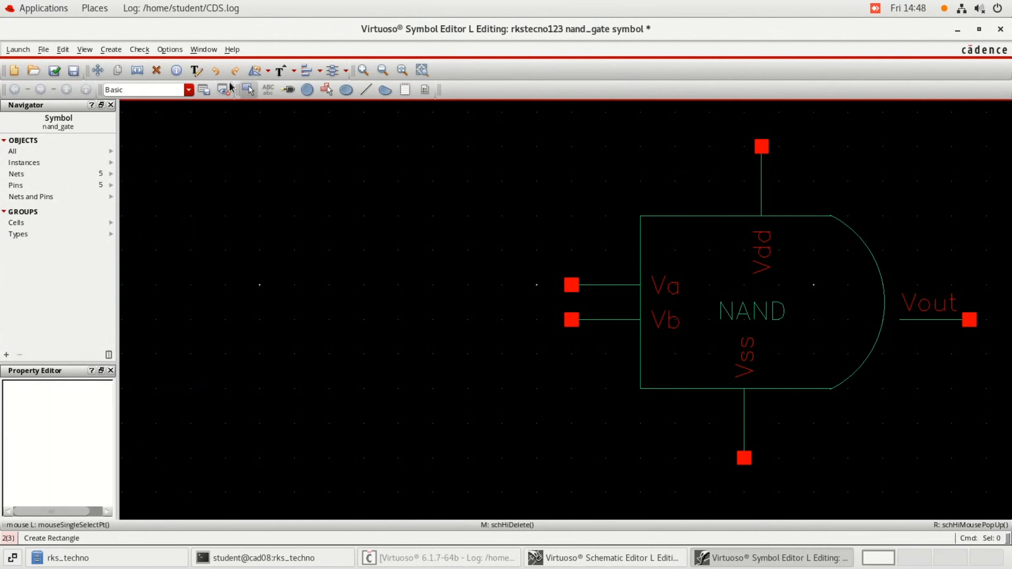
Step: Draw a larger circle about 0.175 wide on the upper part of the arc near its tip as the inversion bubble
left_click(307, 90)
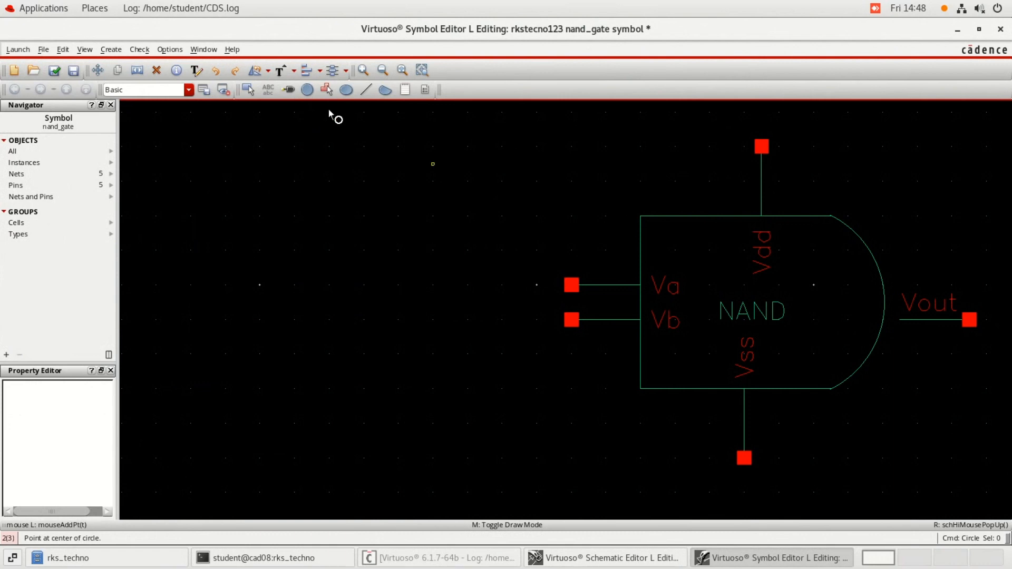
left_click(889, 284)
left_click(890, 295)
key("Escape")
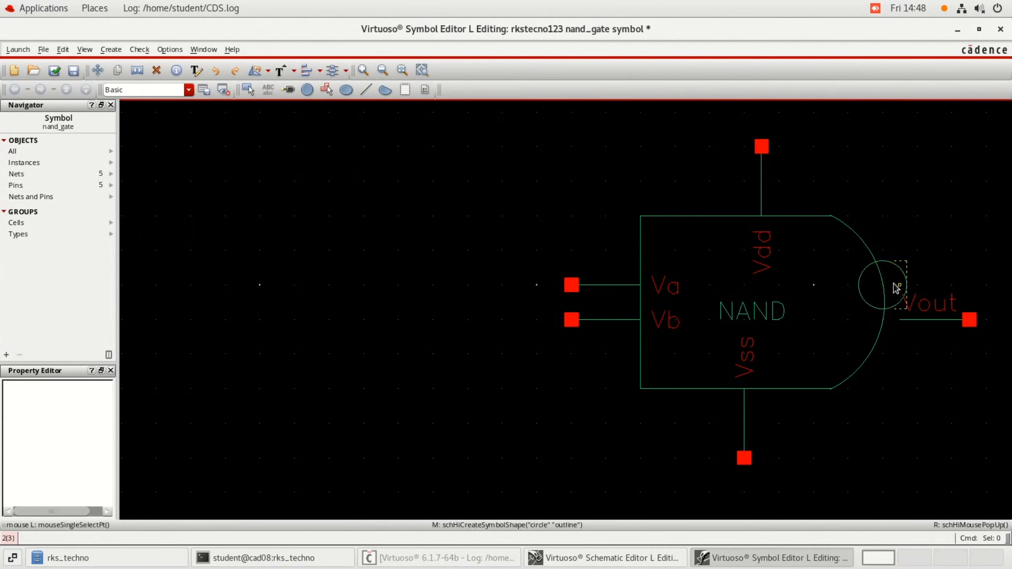
Step: Move the Vout pin with its label and stub line down, clear of the new inversion circle
left_click_drag(932, 267, 993, 356)
left_click_drag(916, 283, 984, 345)
left_click_drag(899, 350, 995, 278)
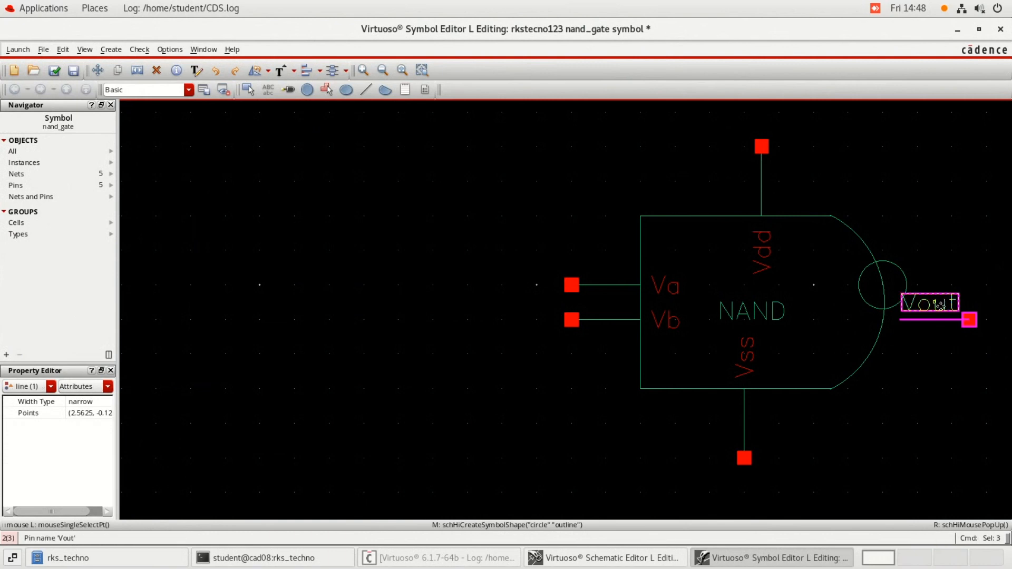
left_click_drag(940, 306, 957, 374)
Step: Move the large inversion circle outward and down to the tip of the arc, level with the gate body's middle
left_click(903, 293)
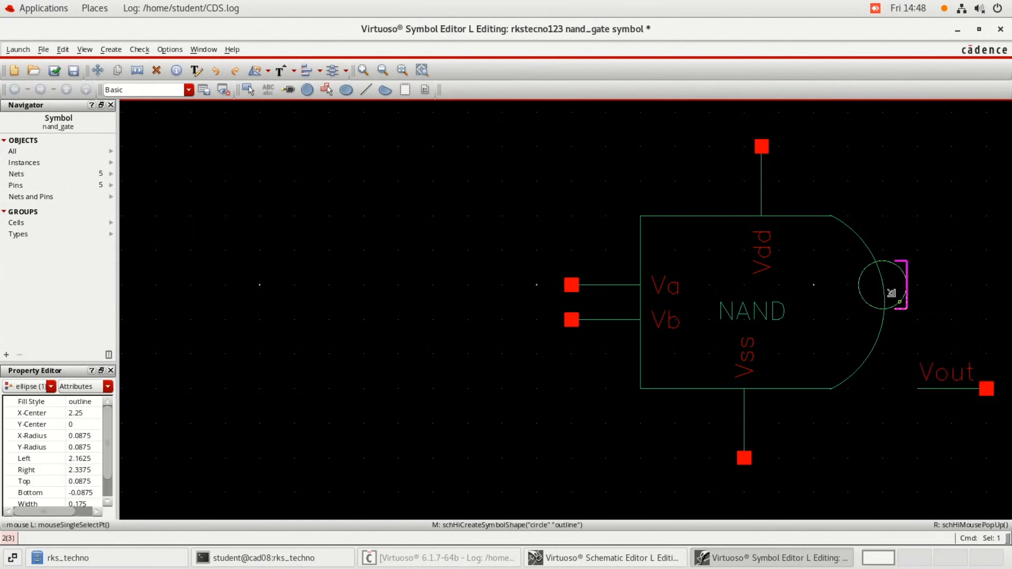
left_click(865, 294)
left_click(887, 273)
left_click_drag(896, 287, 922, 312)
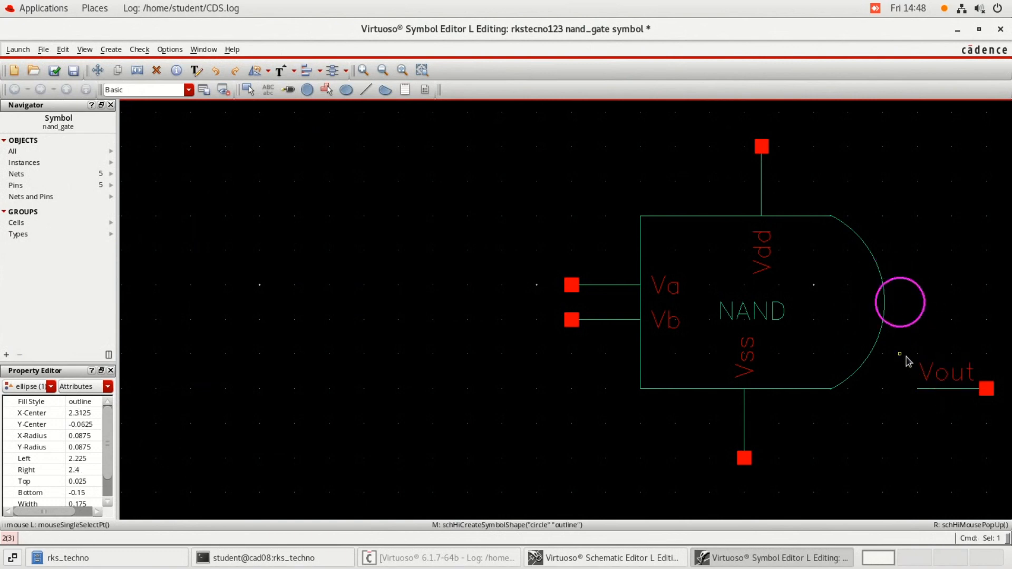
Step: Move the Vout pin with its label and stub line up so the stub meets the outer side of the inversion circle
left_click_drag(902, 356, 999, 407)
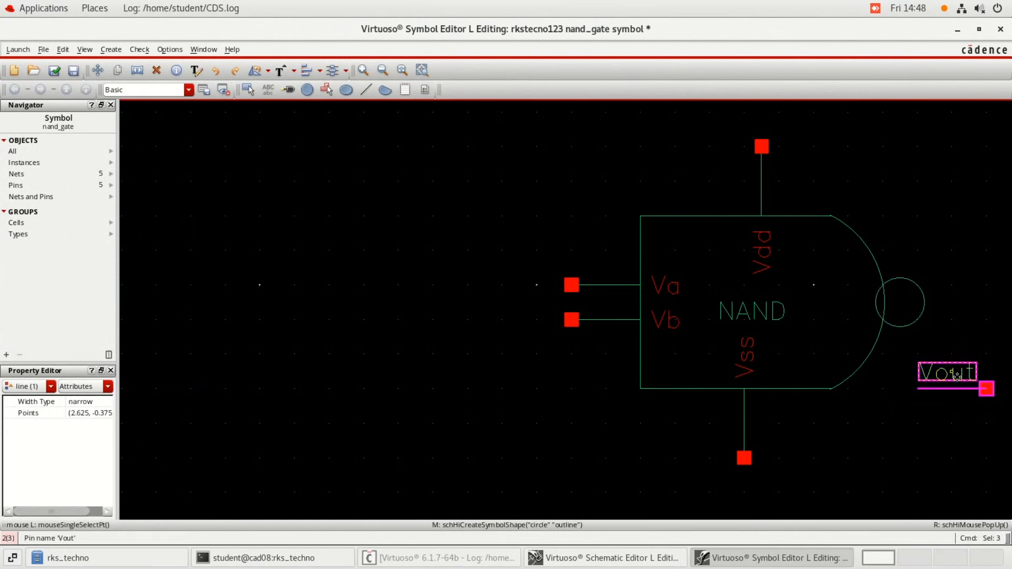
left_click_drag(960, 376, 964, 290)
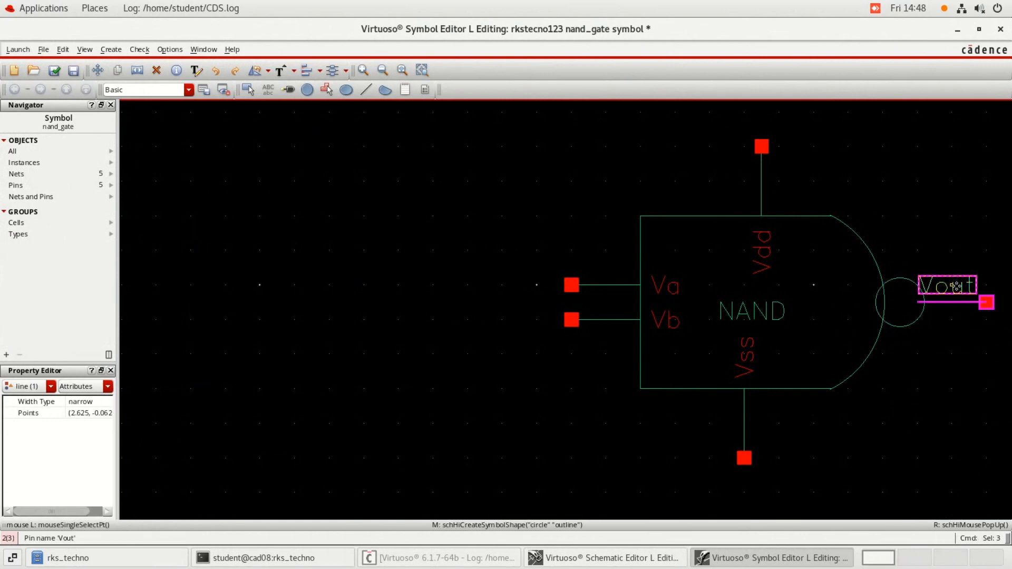
left_click(916, 188)
Step: Check and save the finished nand_gate symbol, and bring up the Virtuoso log window to read the check messages
key("f")
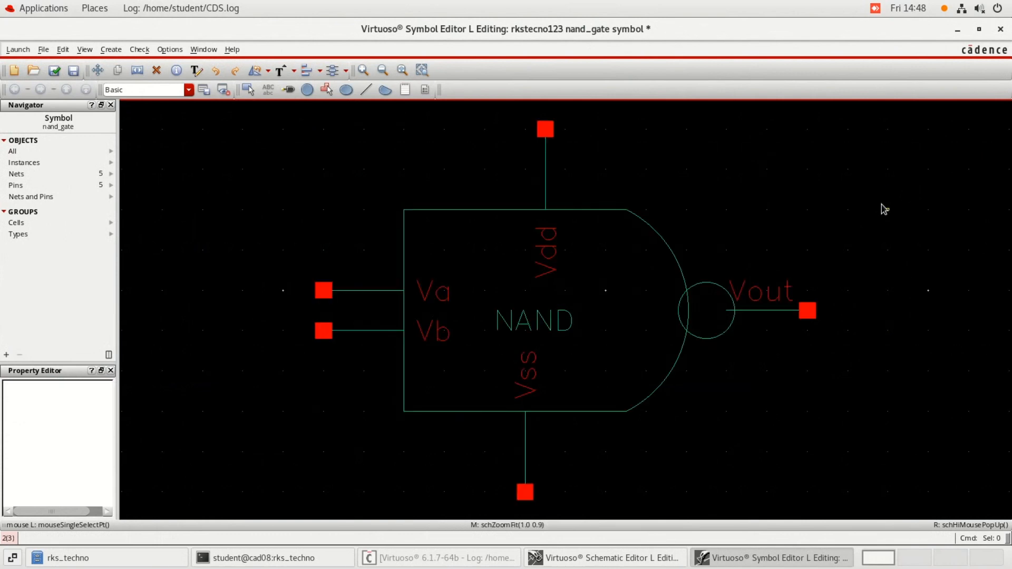
left_click(59, 71)
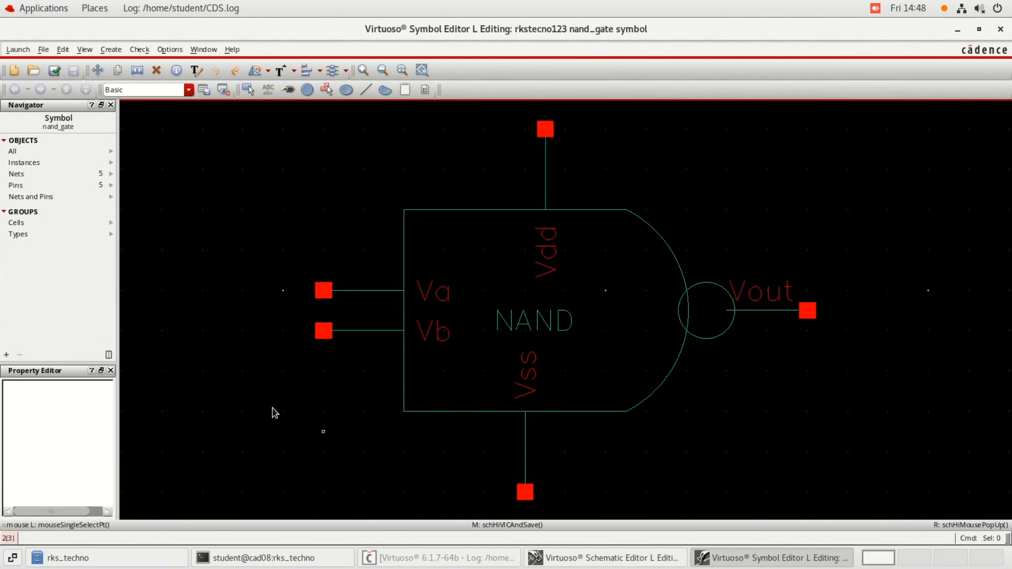
left_click(443, 558)
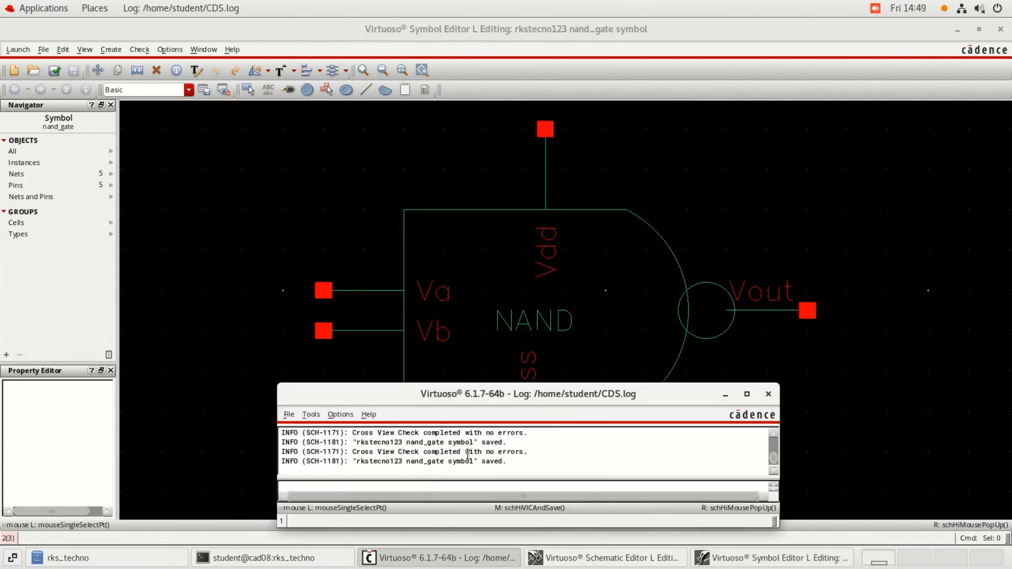
Step: Put away the log window and create a new schematic cellview for a cell named nand_gate_test in library rkstecno123
left_click(725, 395)
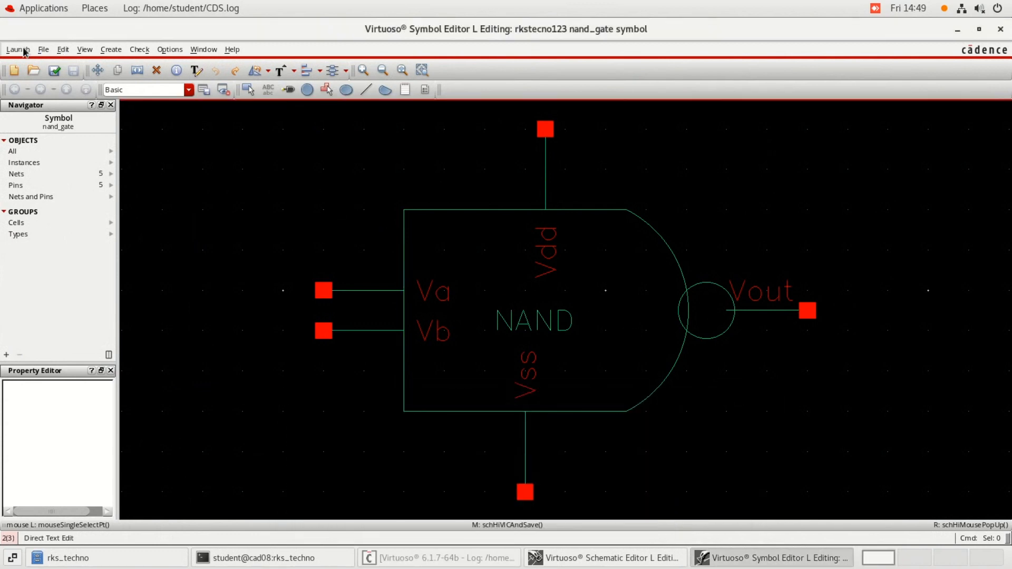
left_click(47, 51)
left_click(64, 73)
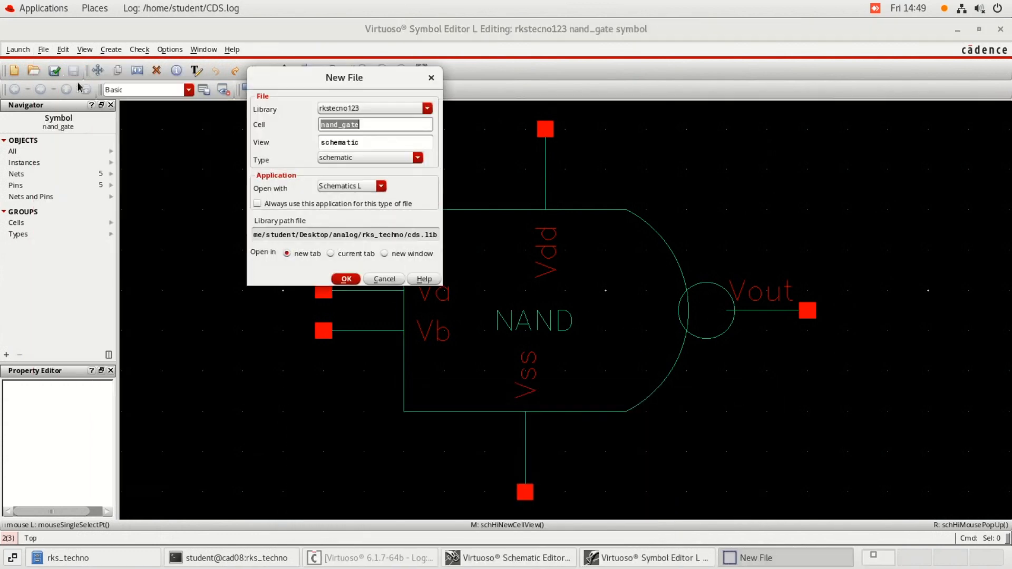
left_click(383, 121)
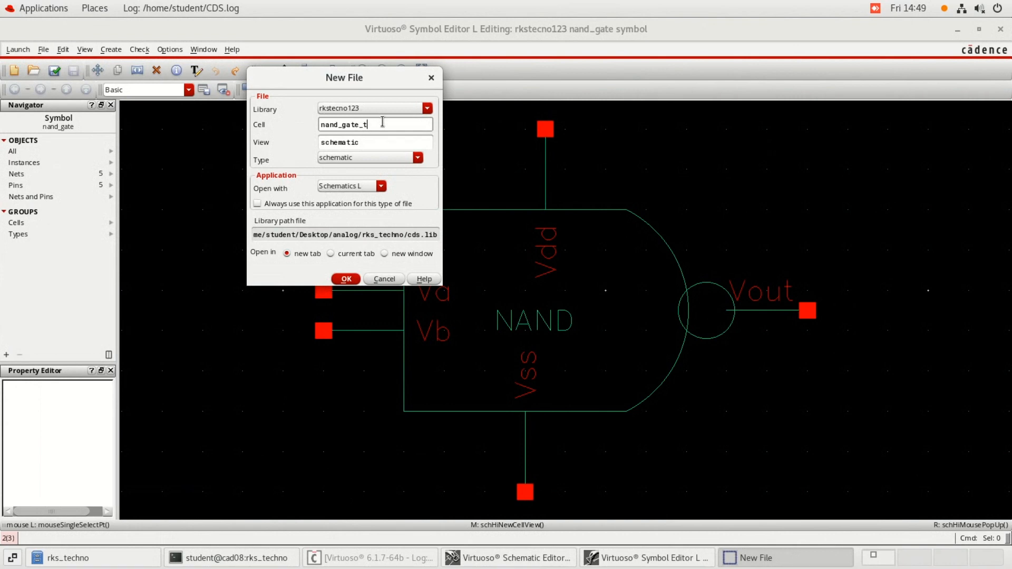
left_click(346, 280)
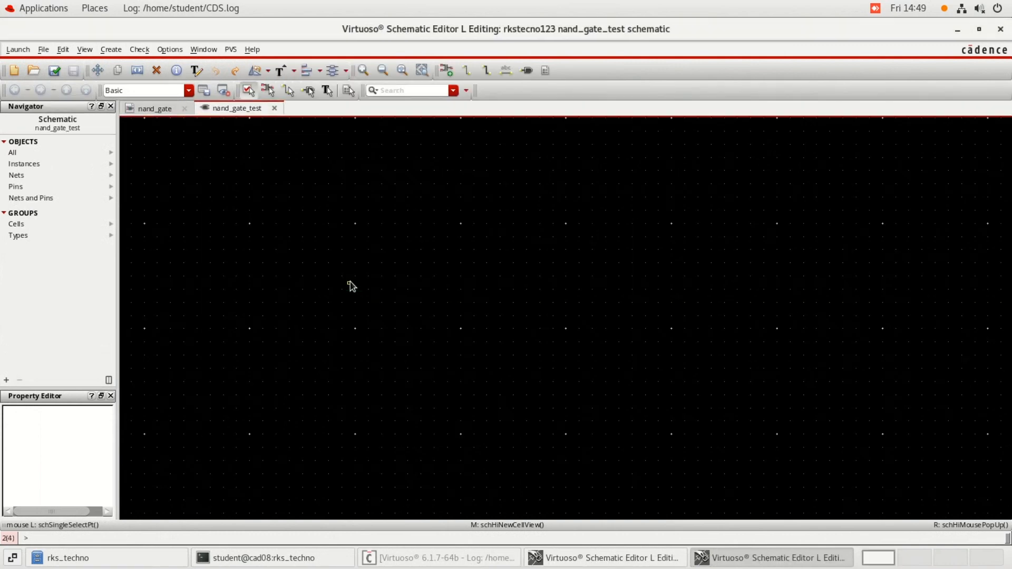
Step: Place one instance of the nand_gate symbol view from library rkstecno123 near the middle of the test schematic
left_click(447, 70)
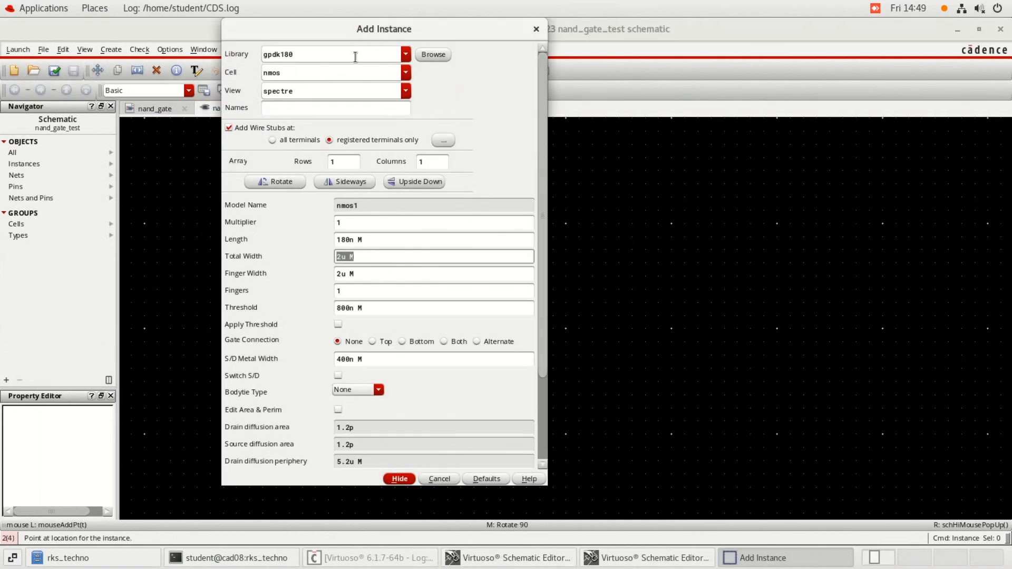
left_click(405, 55)
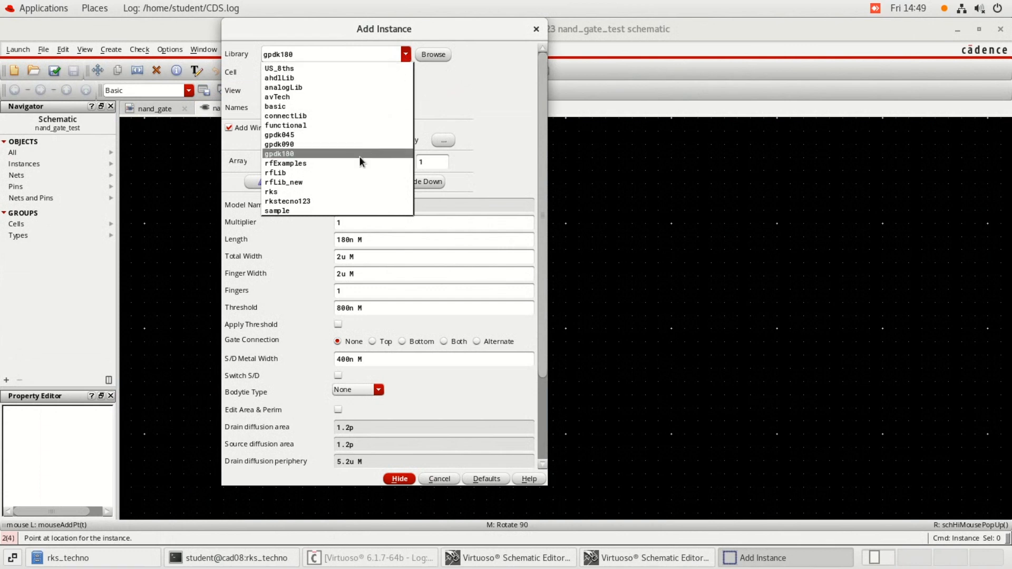
left_click(354, 200)
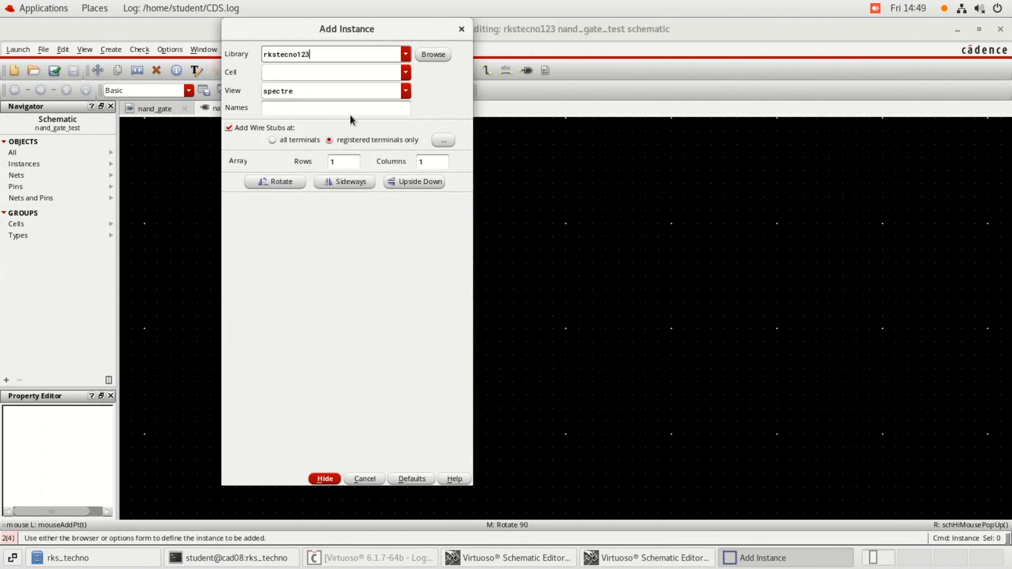
left_click(405, 72)
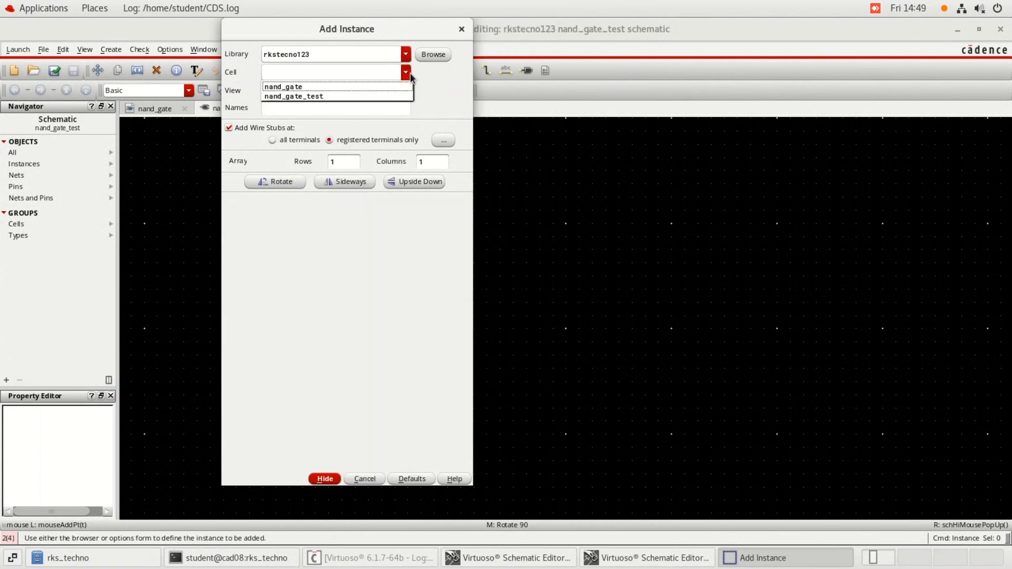
left_click(391, 87)
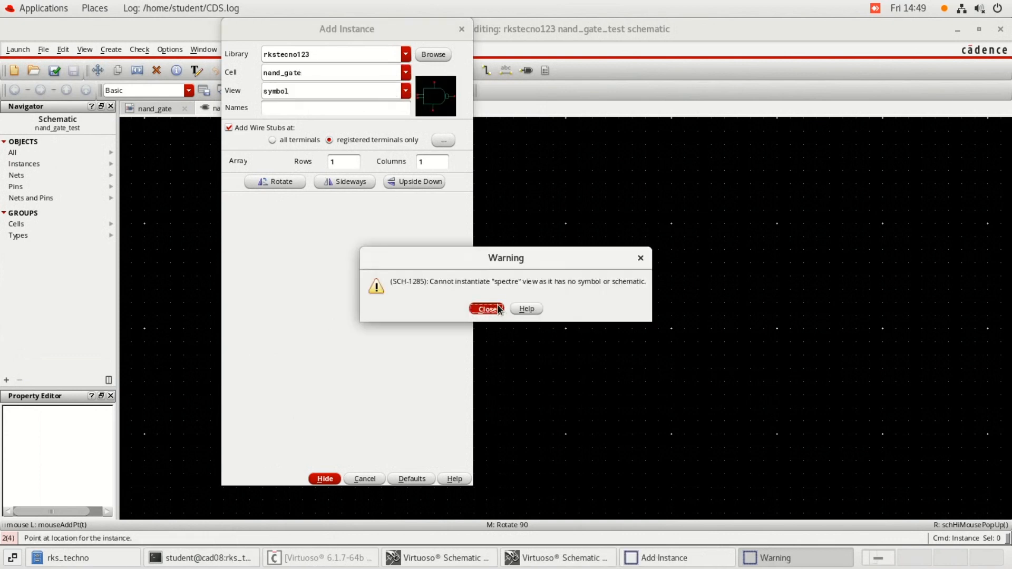
left_click(499, 309)
left_click(405, 91)
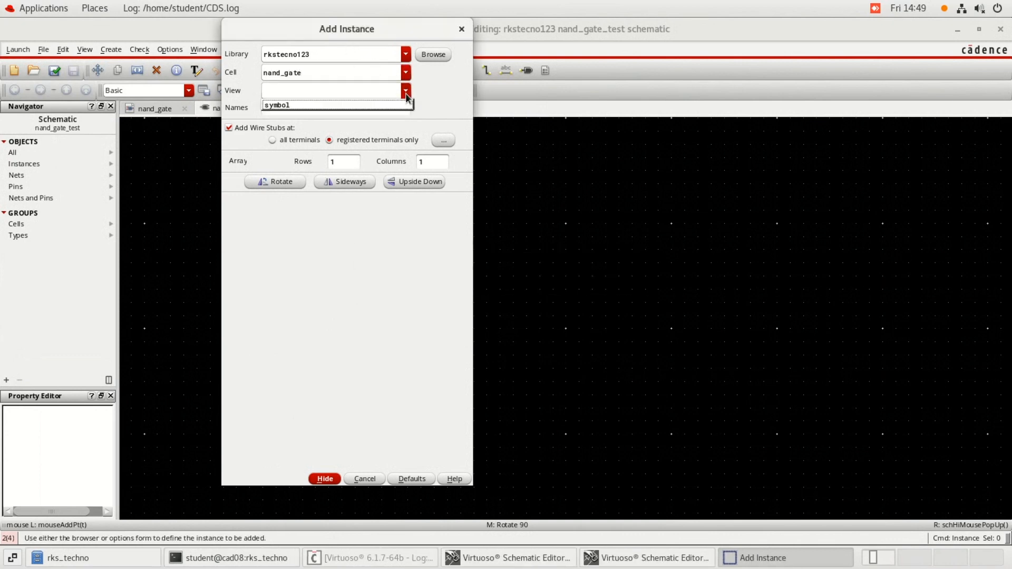
left_click(390, 106)
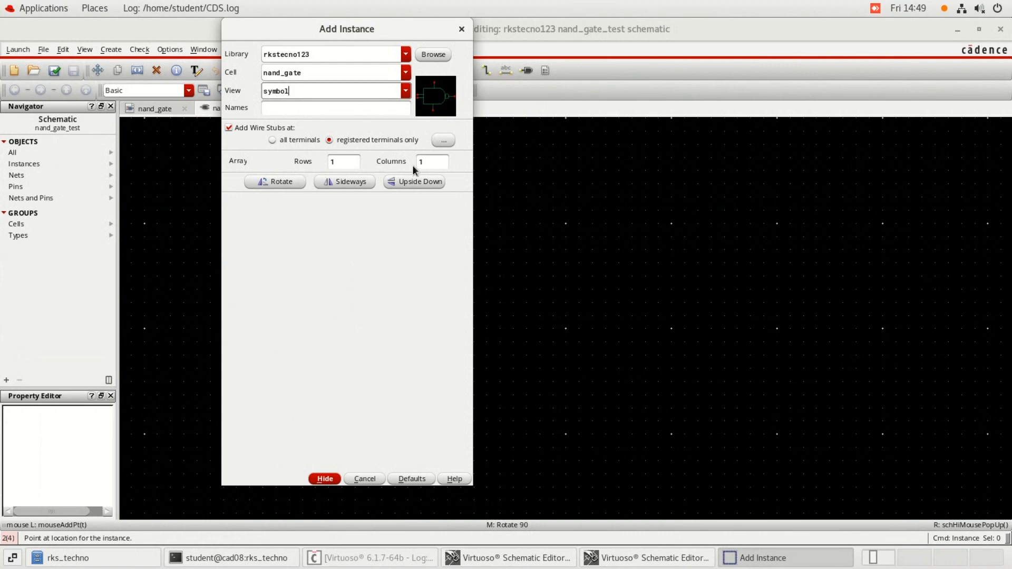
left_click(325, 479)
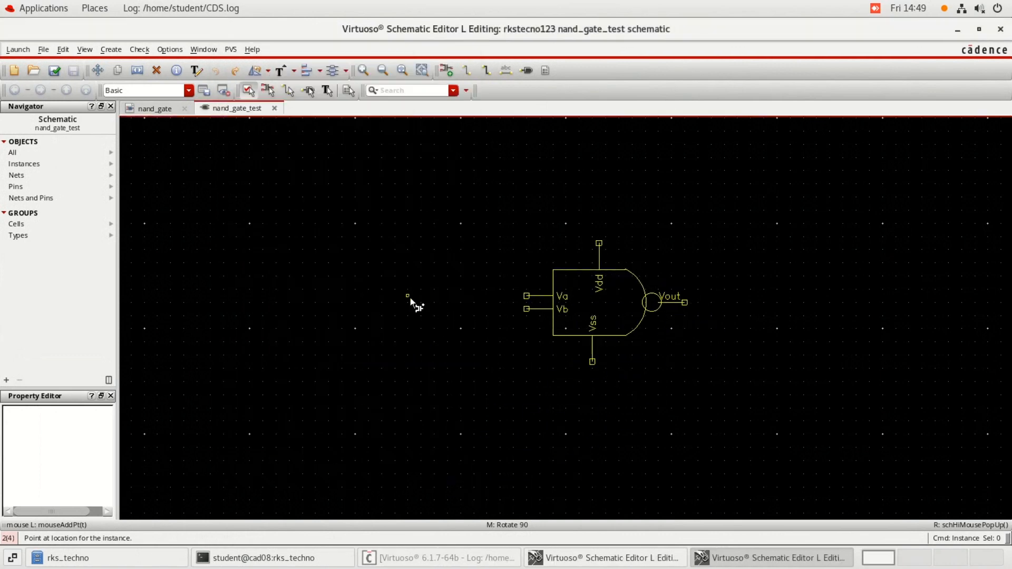
left_click(390, 302)
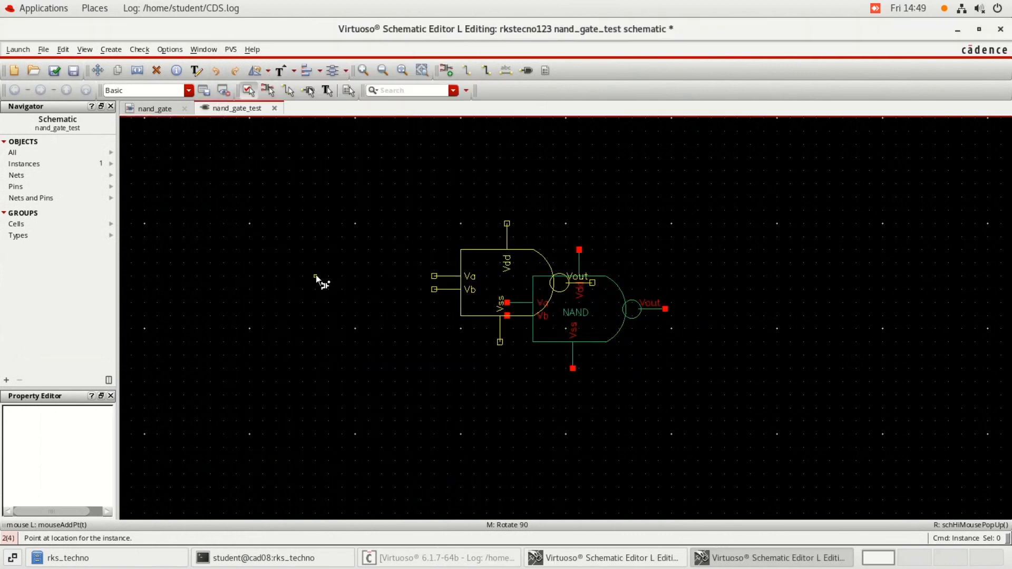
key("Escape")
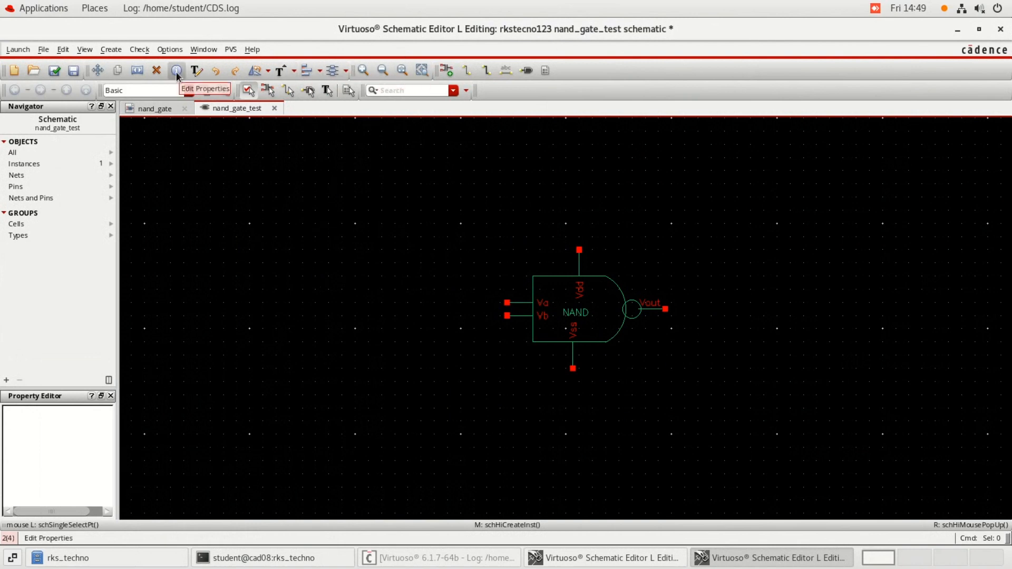
Step: Place a vdc source from analogLib with a DC voltage of 1.8 to the lower left of the NAND instance
left_click(446, 70)
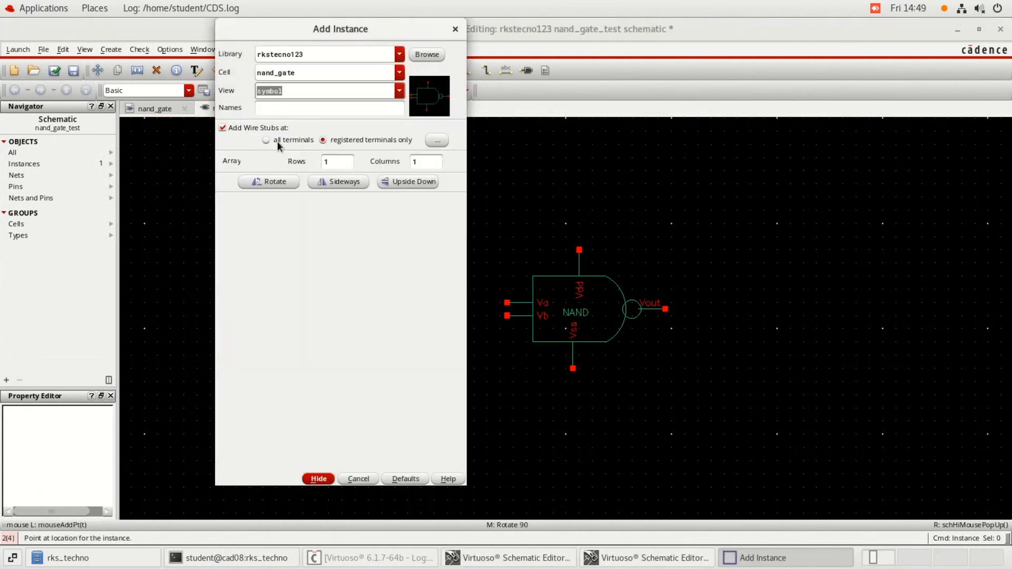
left_click(399, 54)
left_click(311, 87)
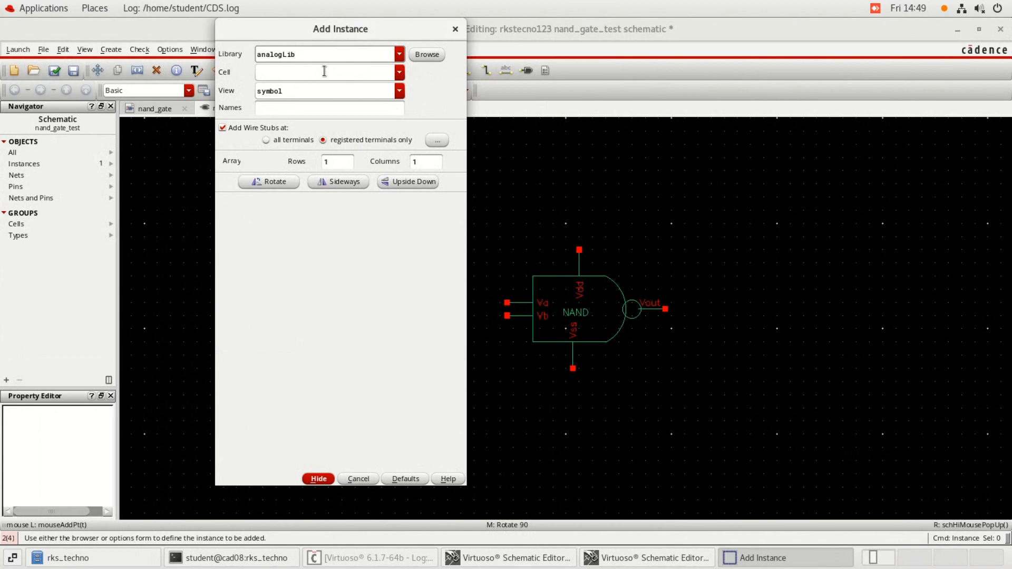
left_click(325, 69)
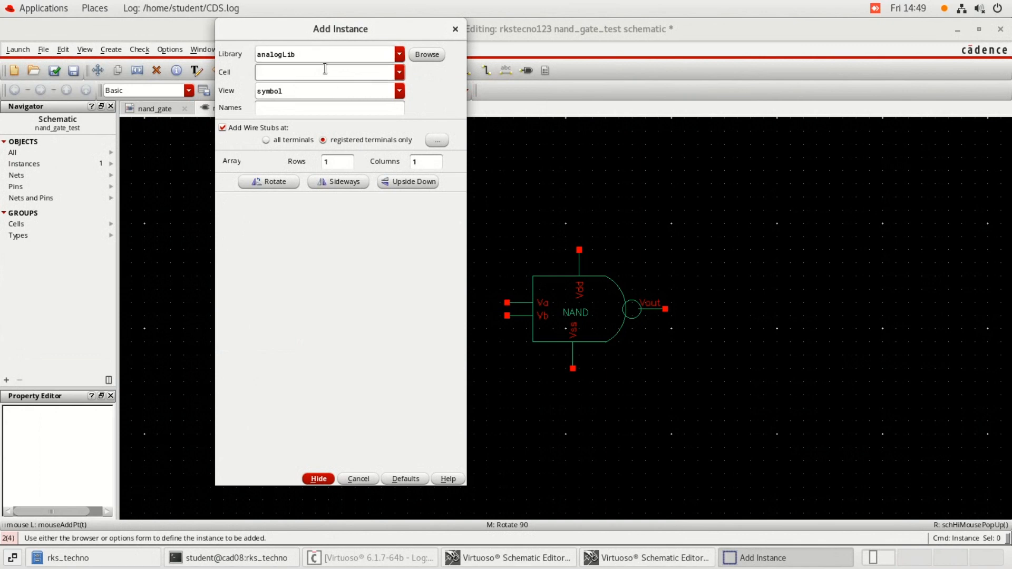
type("vdc")
left_click(307, 84)
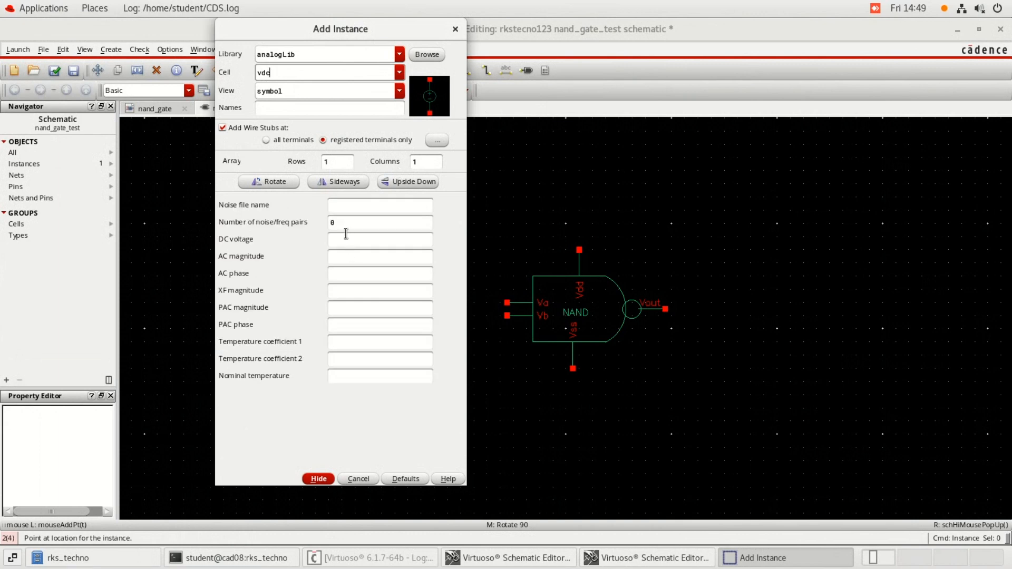
left_click(346, 238)
type("1")
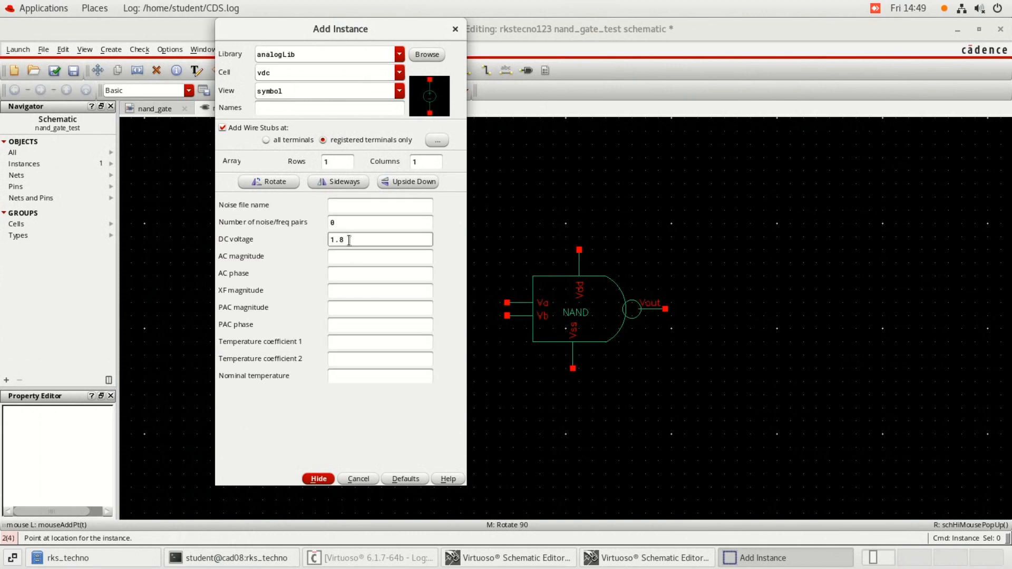
type(".8")
left_click(321, 480)
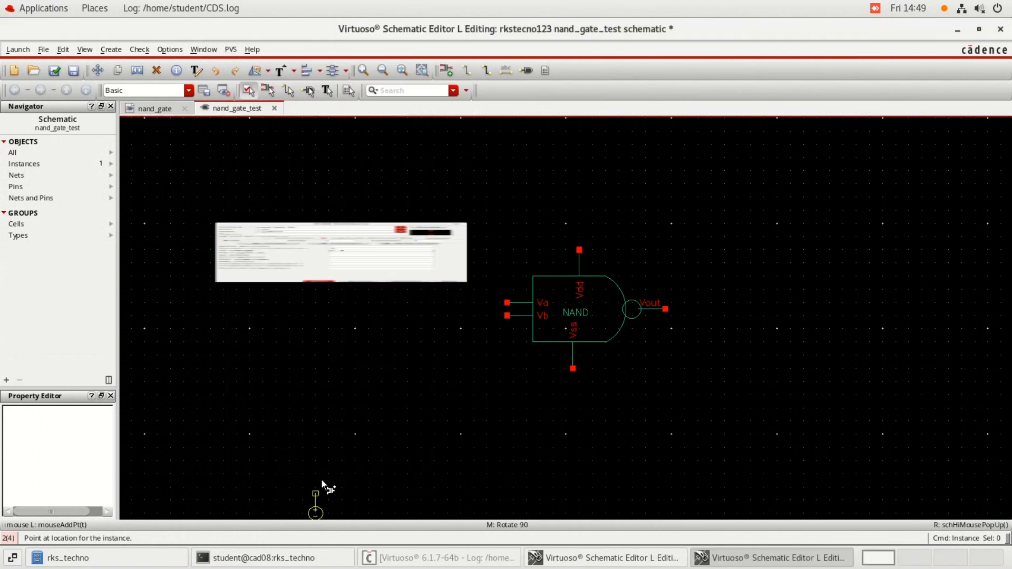
left_click(379, 334)
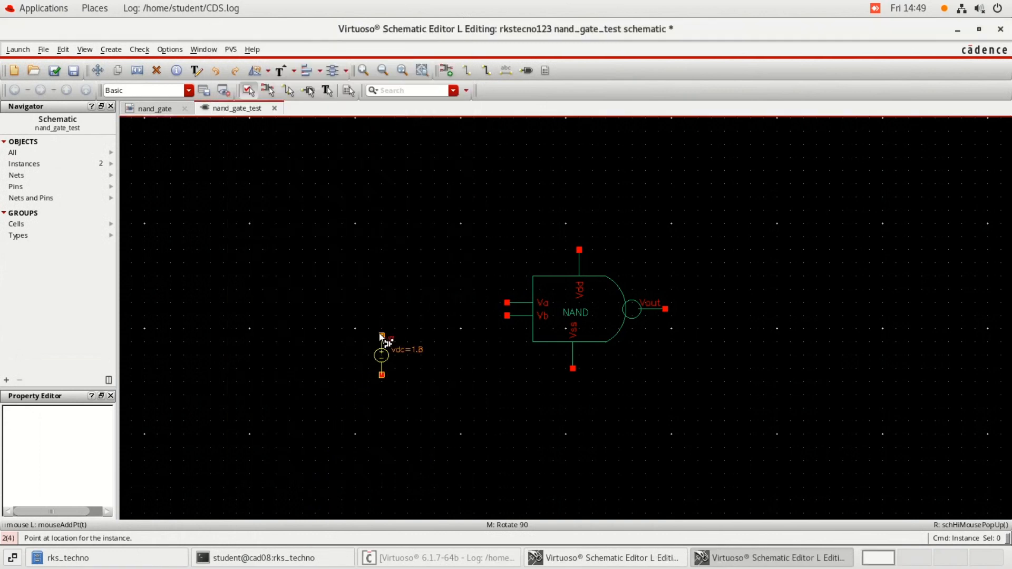
key("Escape")
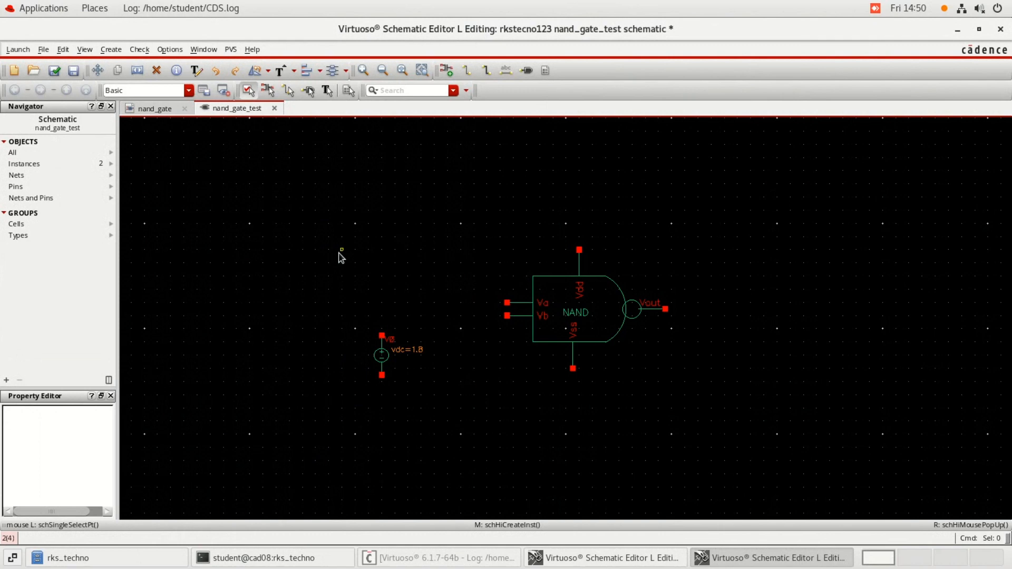
key("Delete")
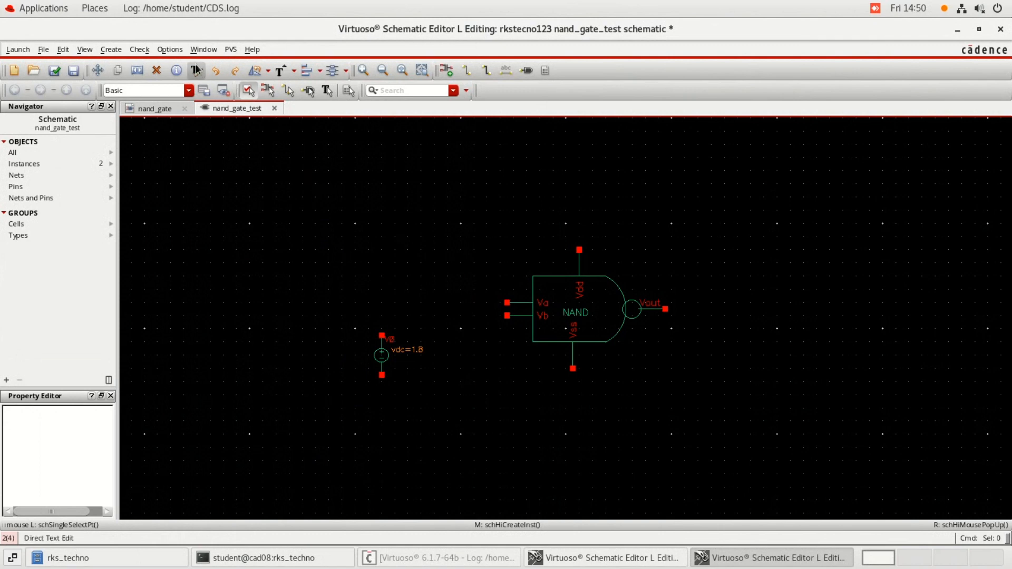
Step: Place two gnd instances from analogLib, one below the vdc source and one below the NAND gate's Vss pin
left_click(446, 70)
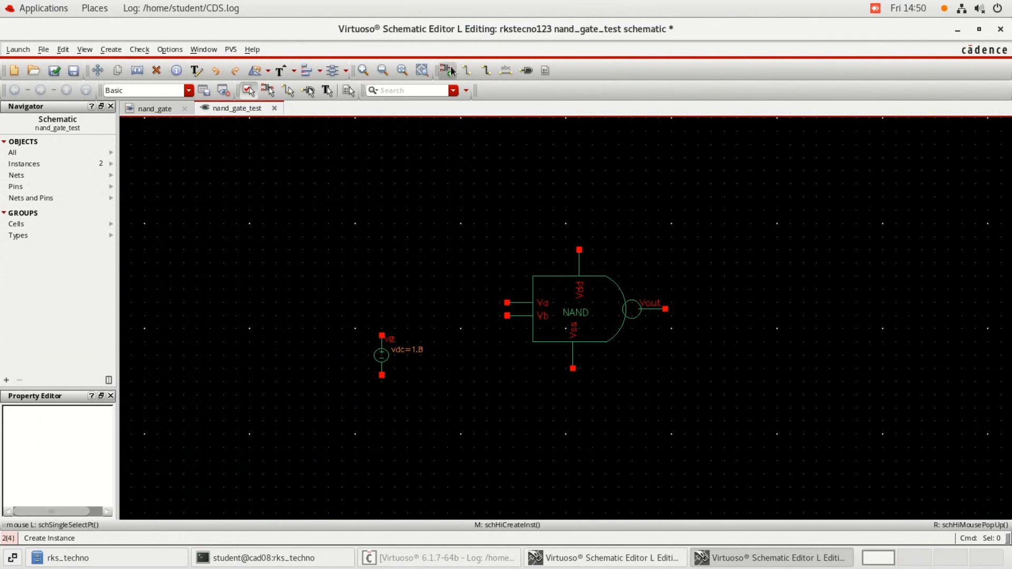
left_click(321, 74)
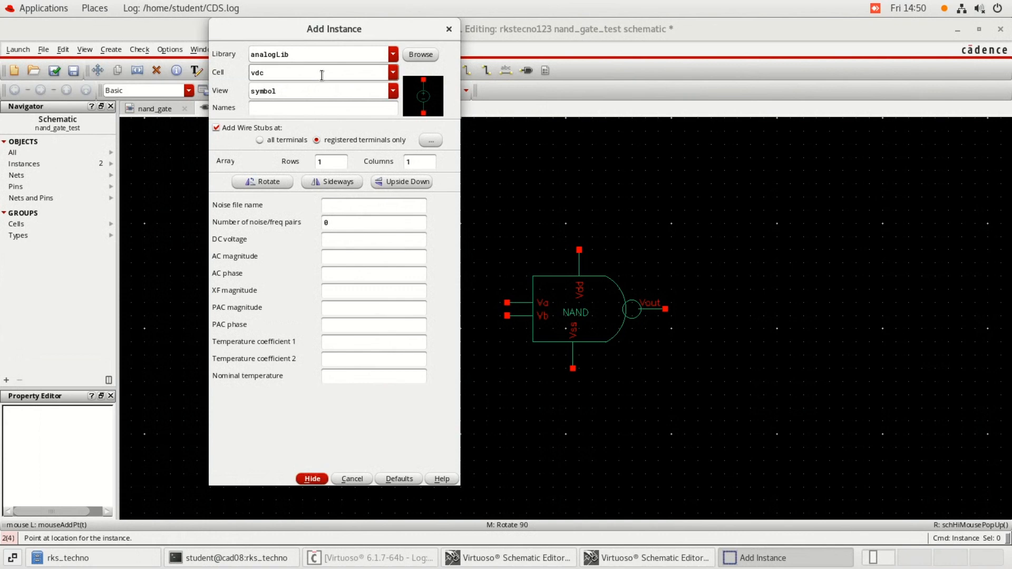
key("BackSpace")
key("BackSpace")
key("BackSpace")
type("gnd")
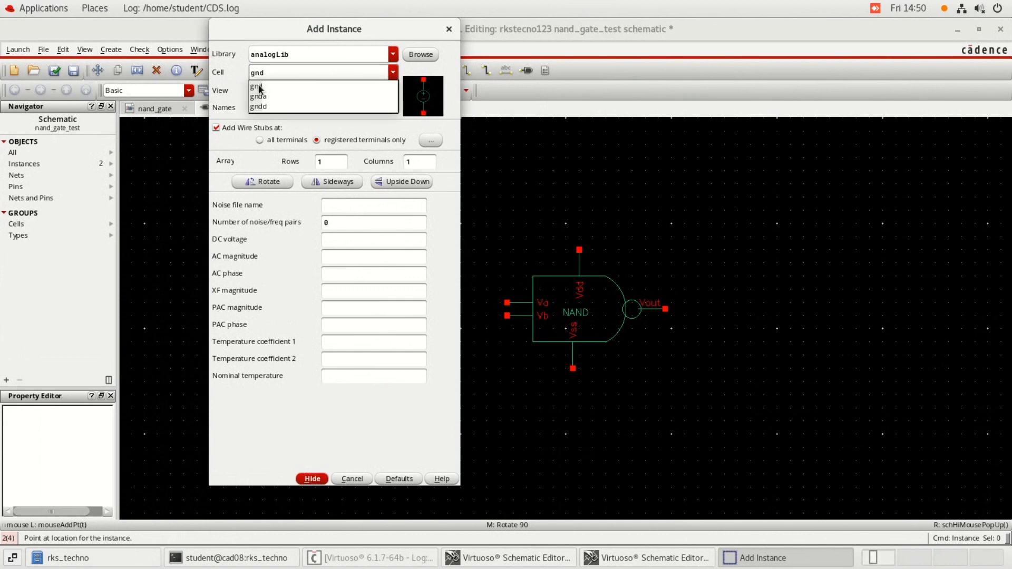
left_click(259, 88)
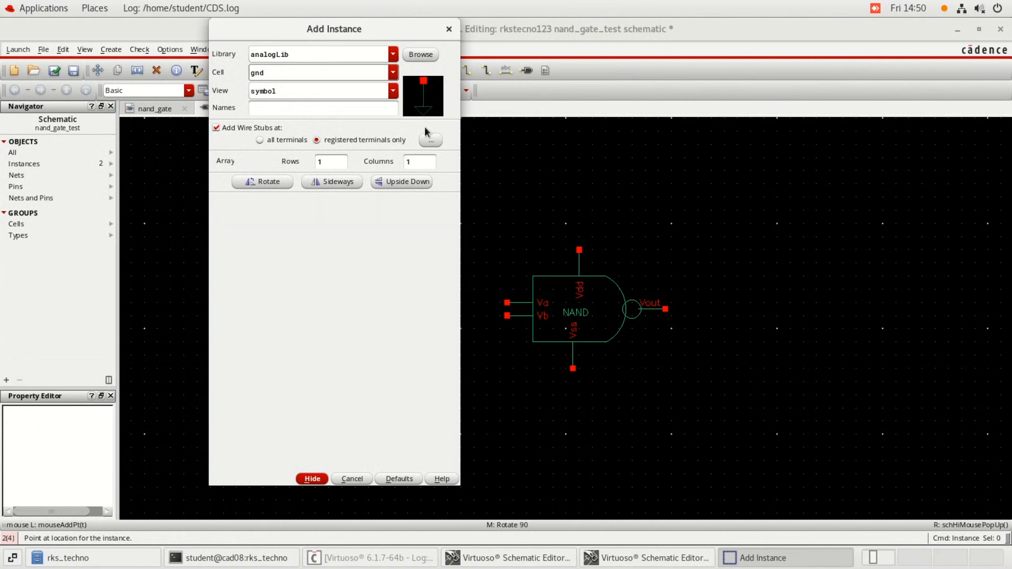
left_click(323, 478)
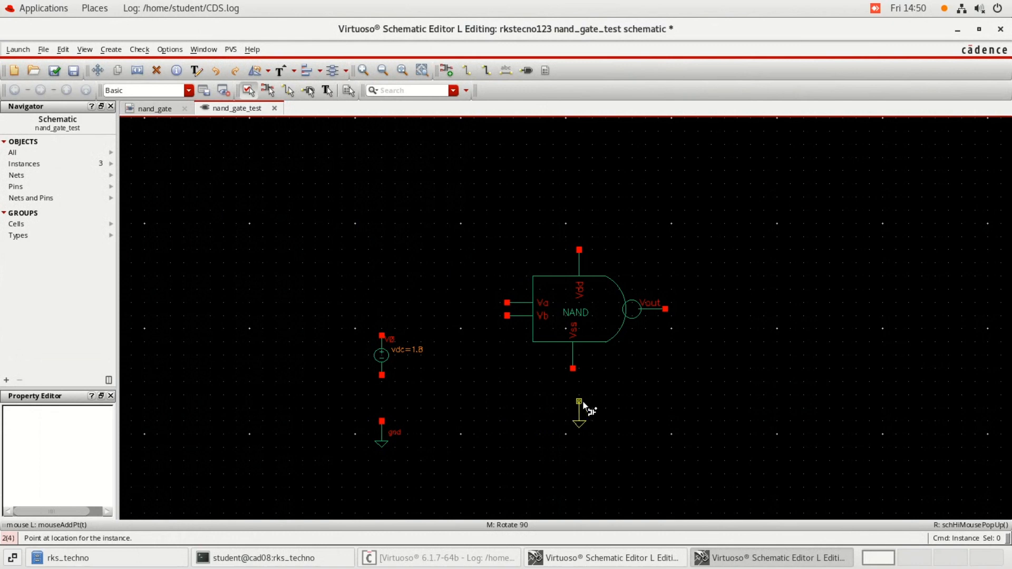
left_click(574, 402)
key("Escape")
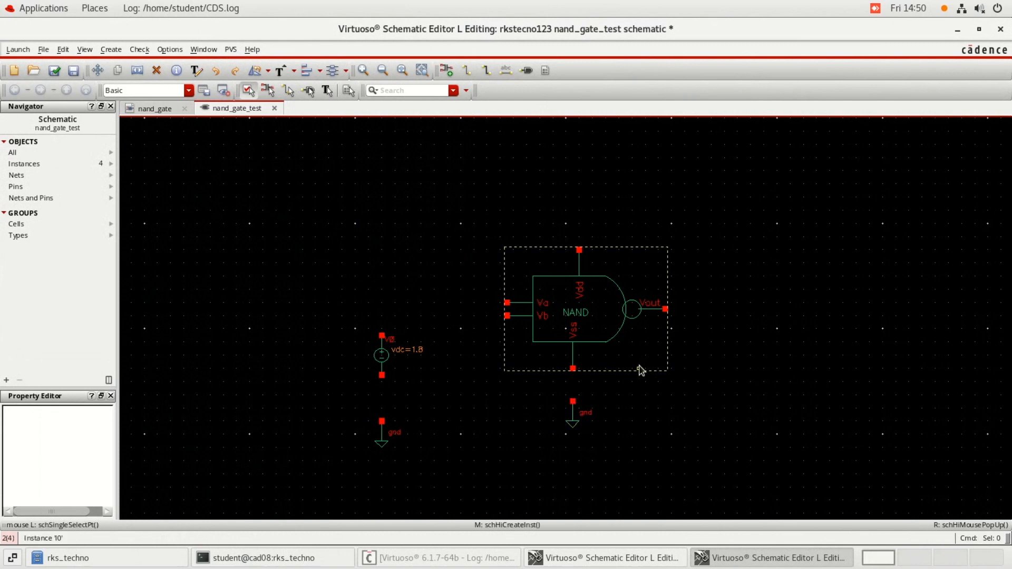
Step: Add an output pin named OUTPUT to the right of the NAND gate, level with its Vout terminal
left_click(526, 70)
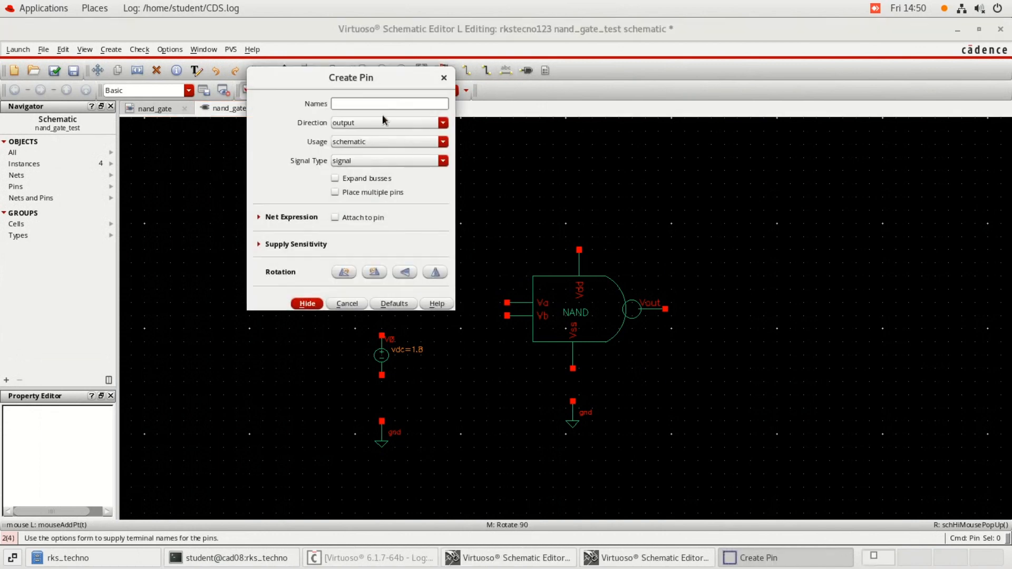
type("OUTPUT")
left_click(307, 304)
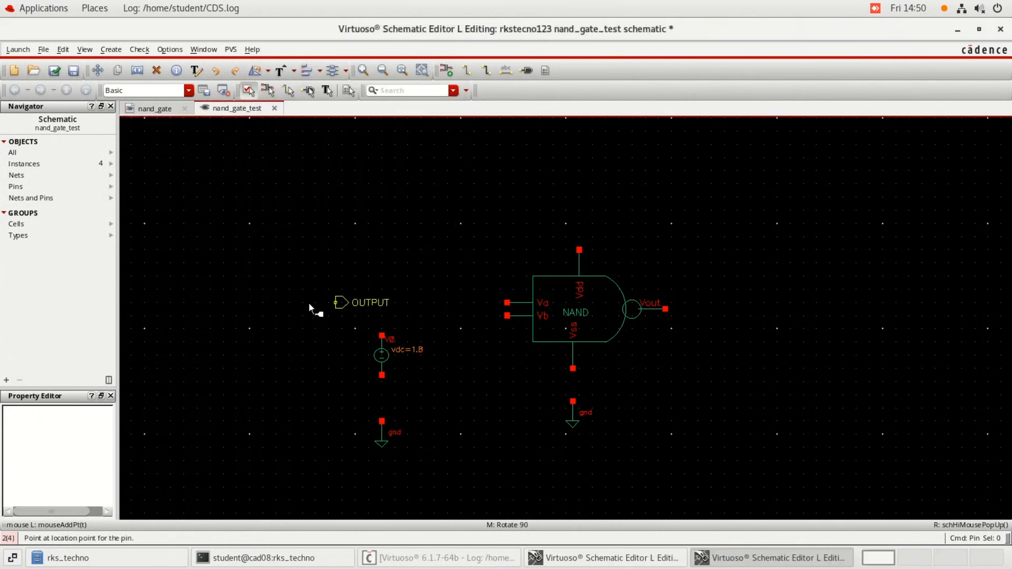
left_click(750, 311)
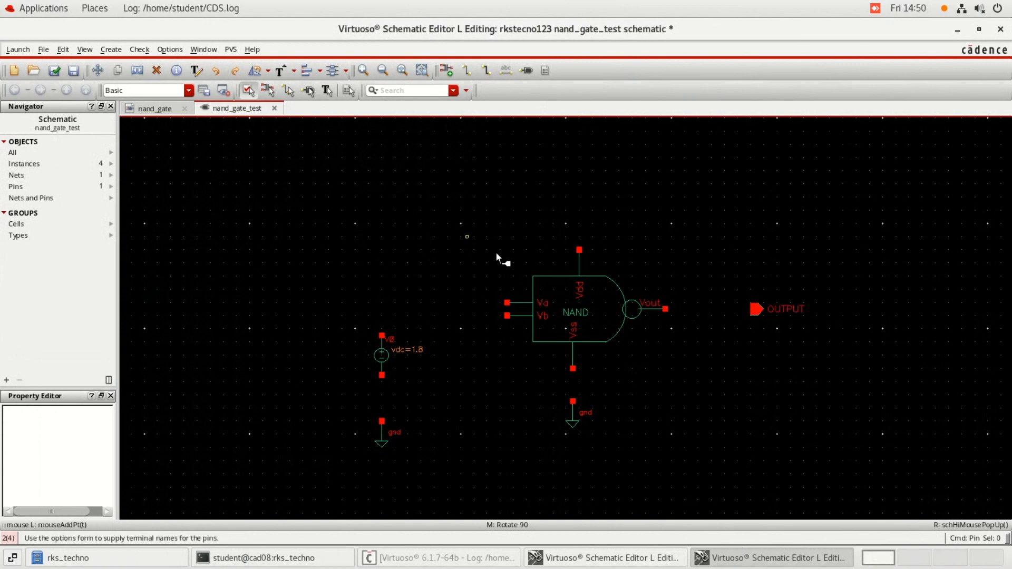
key("Escape")
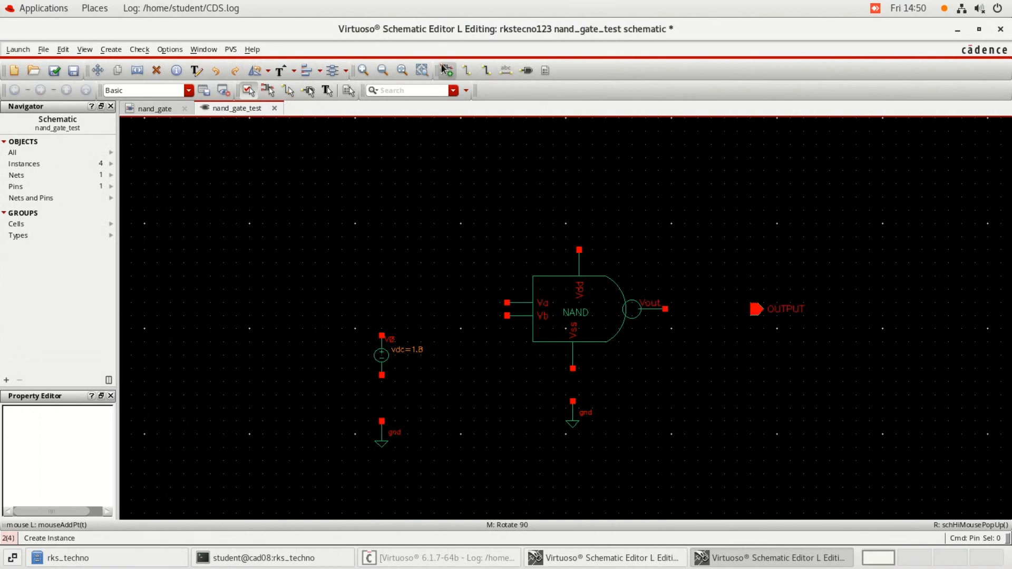
Step: Wire the vdc source's positive terminal to the NAND gate's Vdd pin, and its Vout terminal to the OUTPUT pin
key("w")
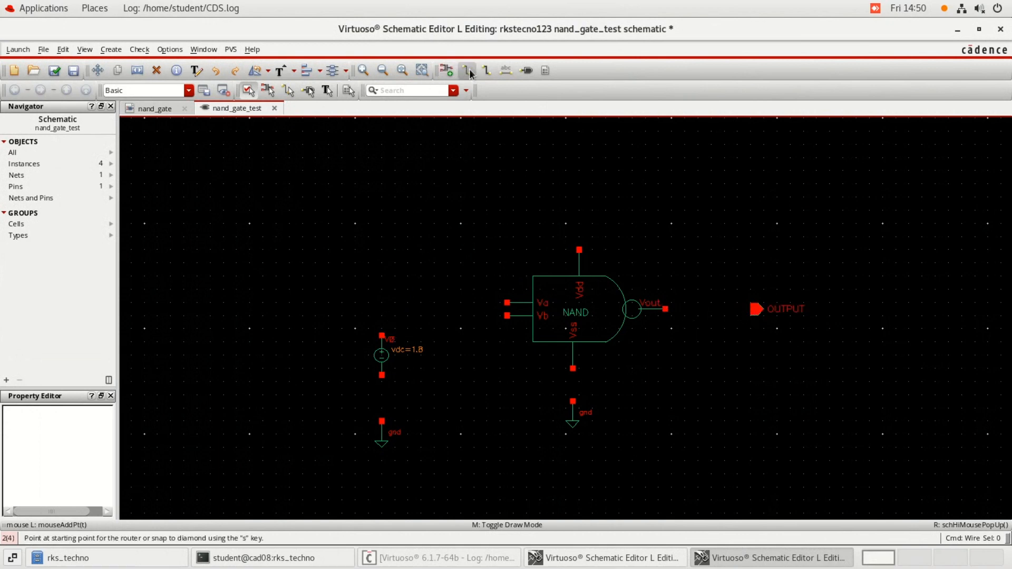
left_click(387, 337)
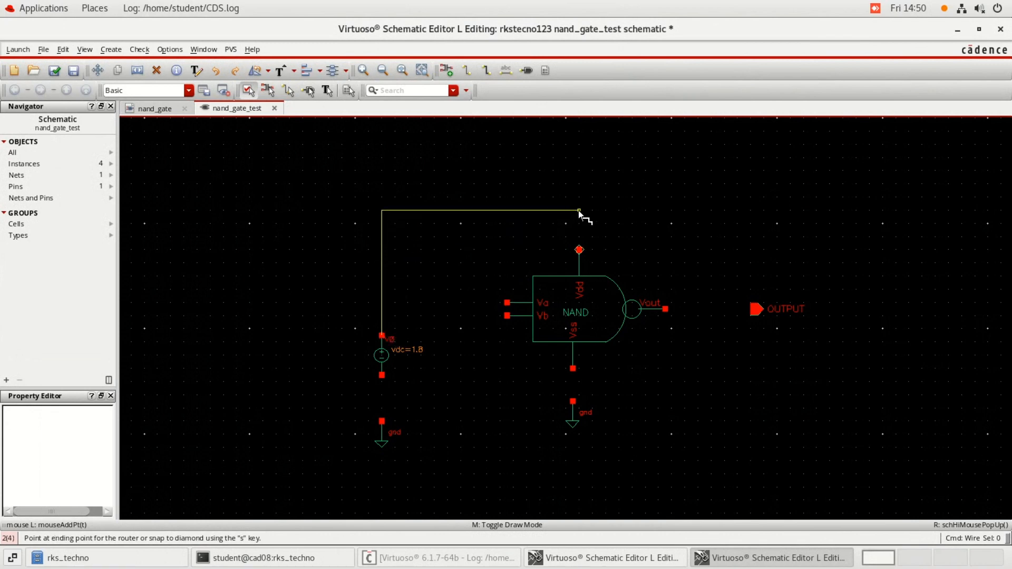
left_click(579, 250)
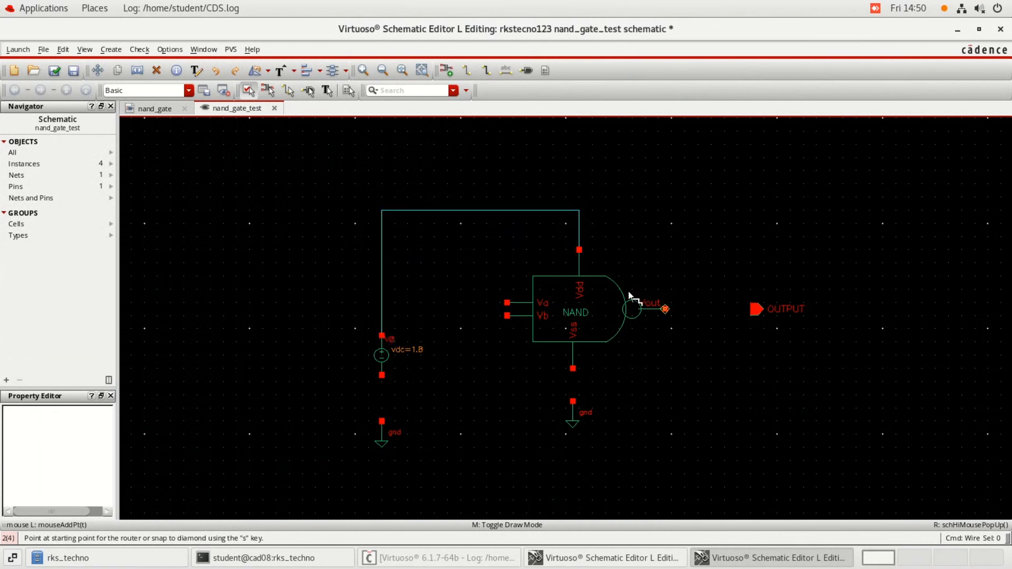
left_click(665, 309)
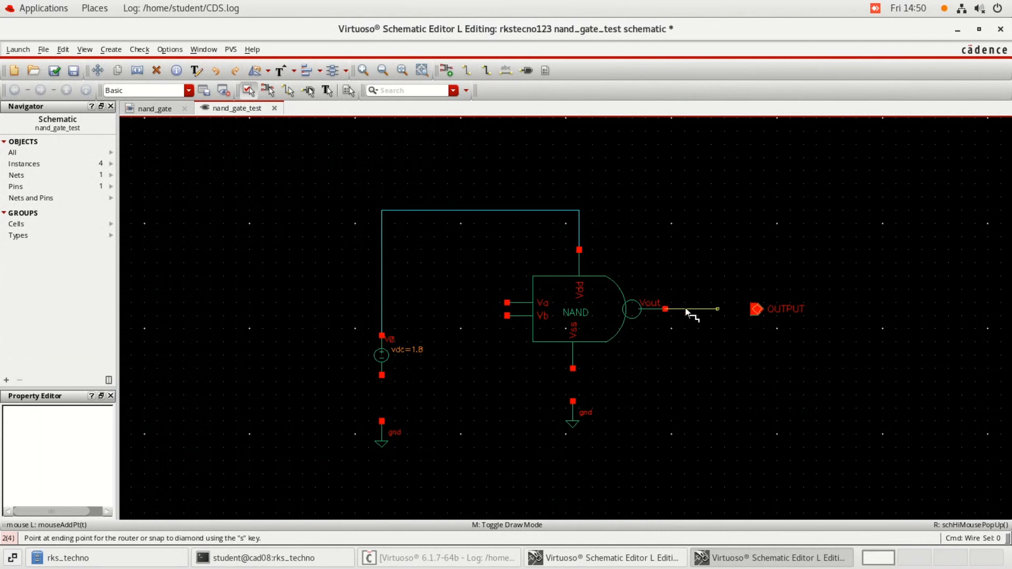
left_click(757, 309)
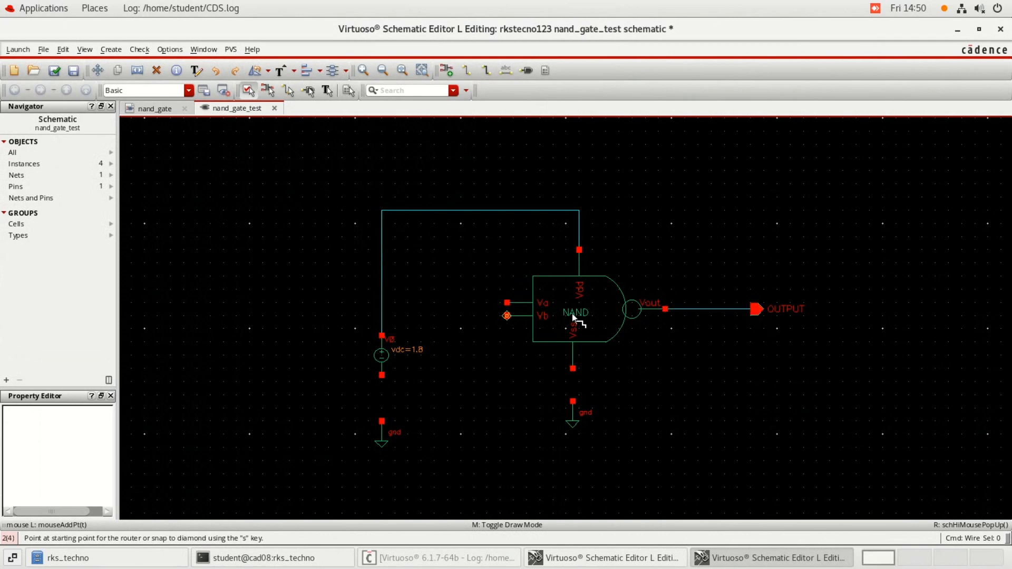
Step: Wire the NAND gate's Vss pin and the vdc source's negative terminal to the gnd symbols below them
left_click(574, 374)
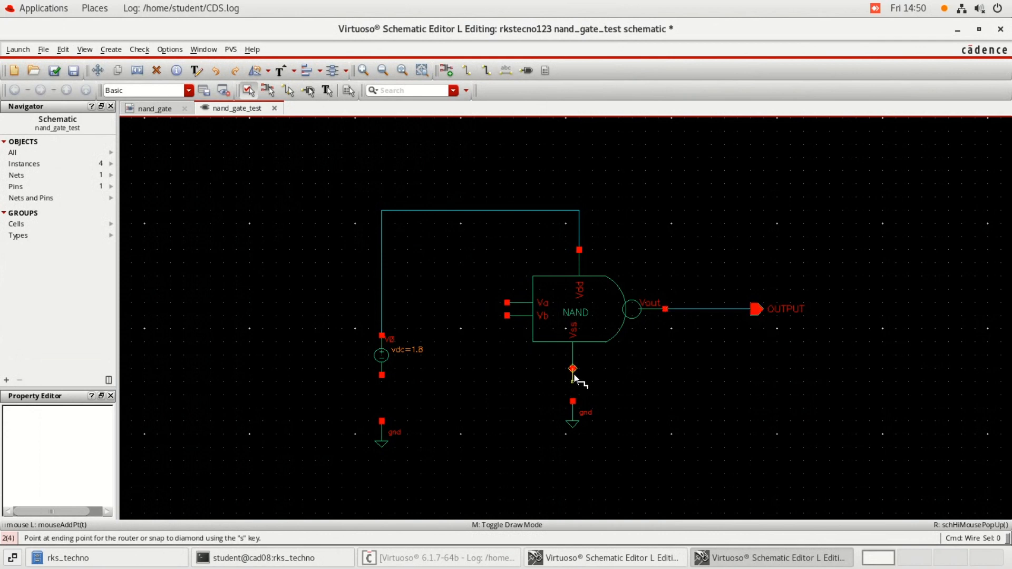
left_click(573, 401)
left_click(382, 375)
left_click(382, 421)
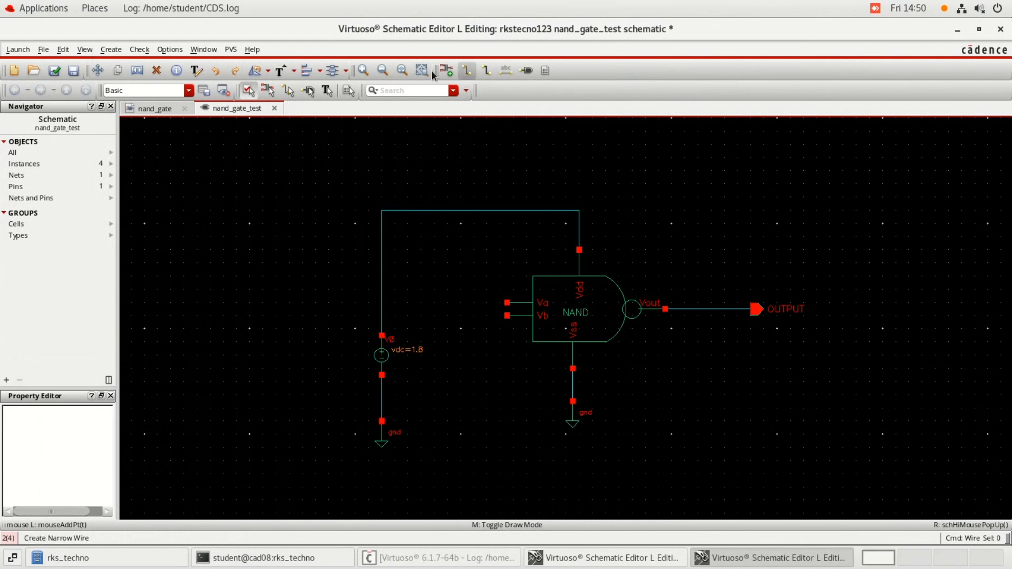
Step: Add two input pins named Va and Vb, one above the other, between the vdc source and the NAND gate's inputs
left_click(523, 72)
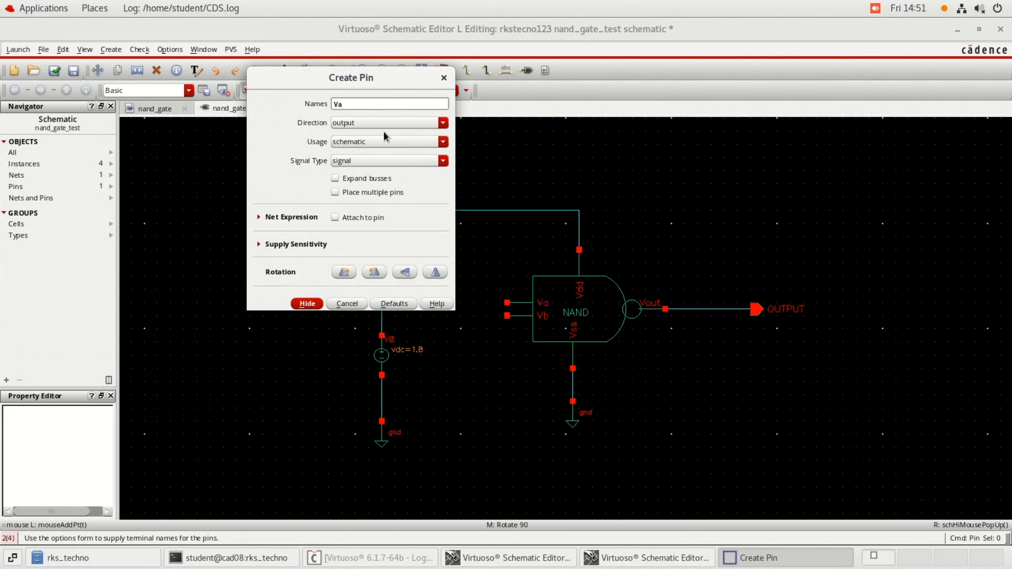
left_click(442, 122)
left_click(416, 136)
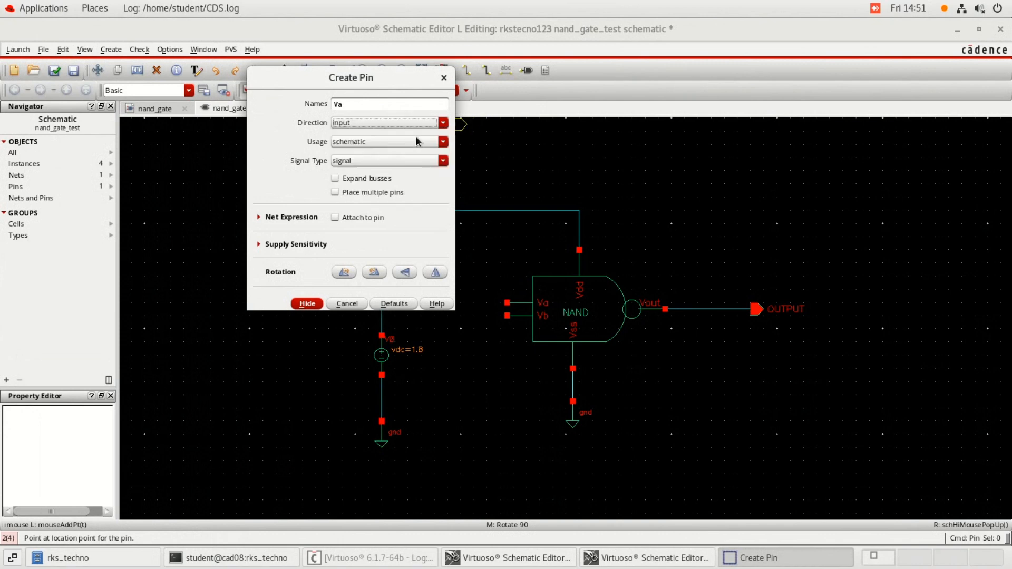
left_click(401, 108)
left_click(307, 304)
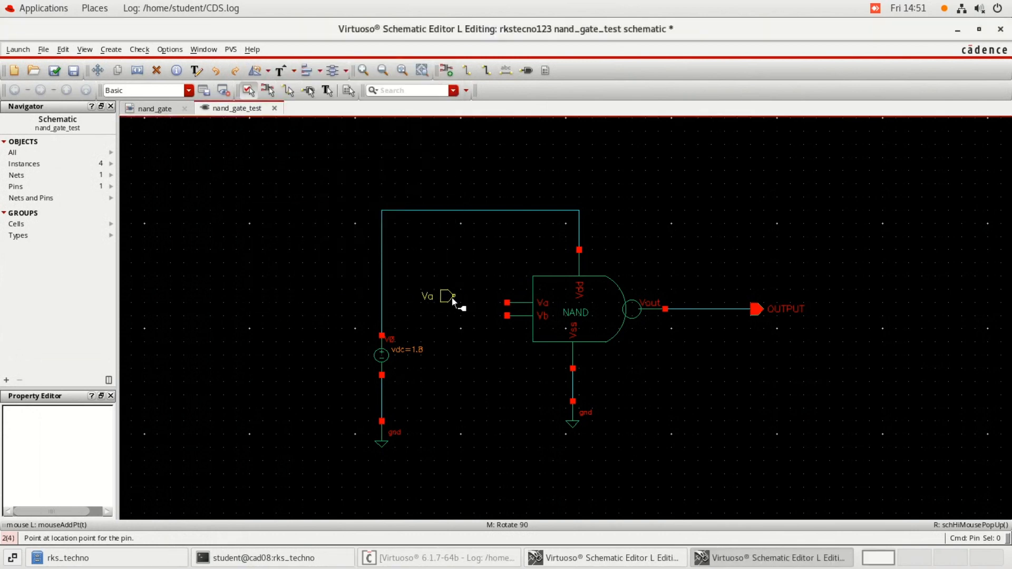
left_click(454, 328)
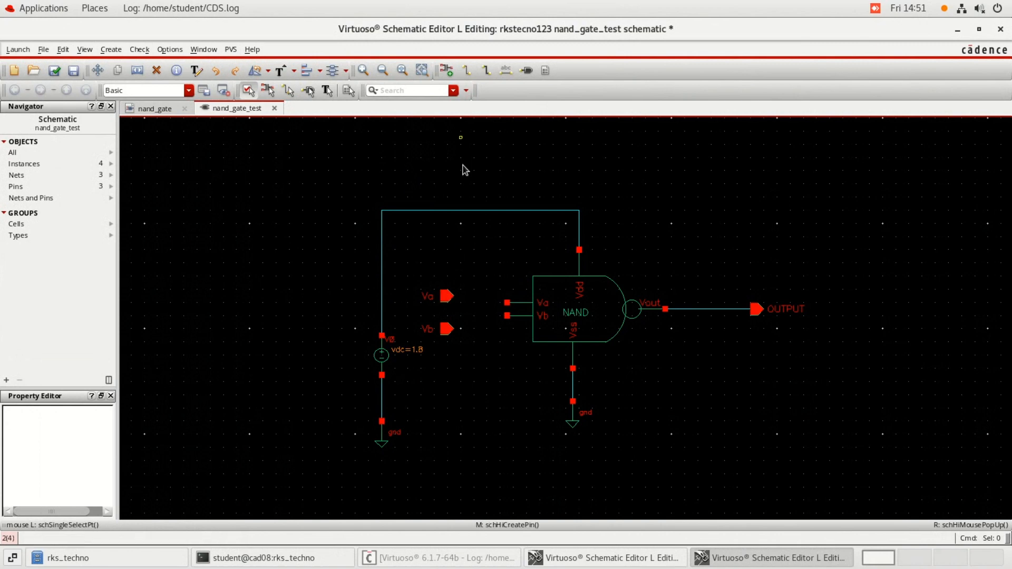
Step: Wire the Va and Vb input pins to the matching input terminals of the NAND gate
left_click(466, 70)
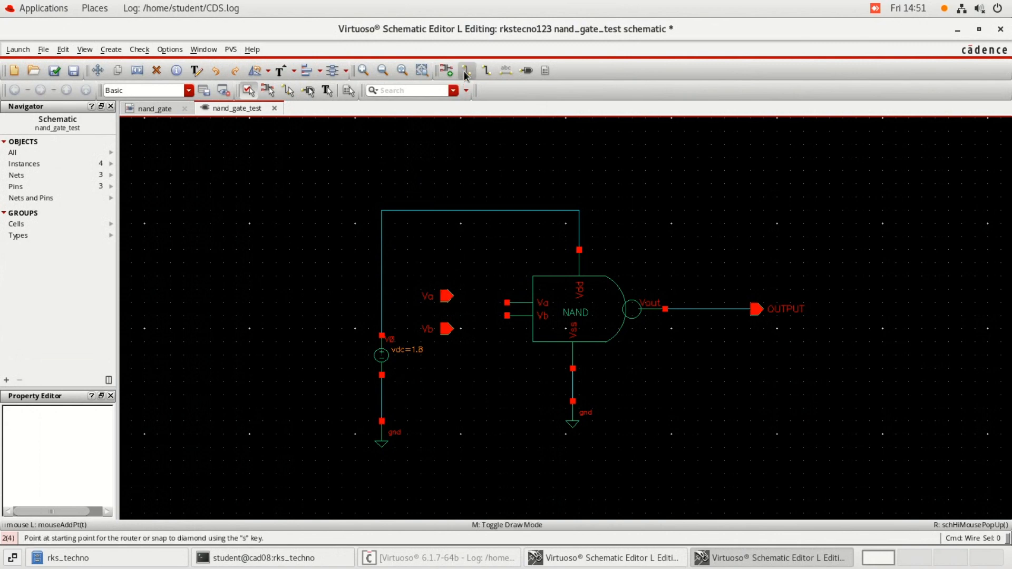
left_click(452, 297)
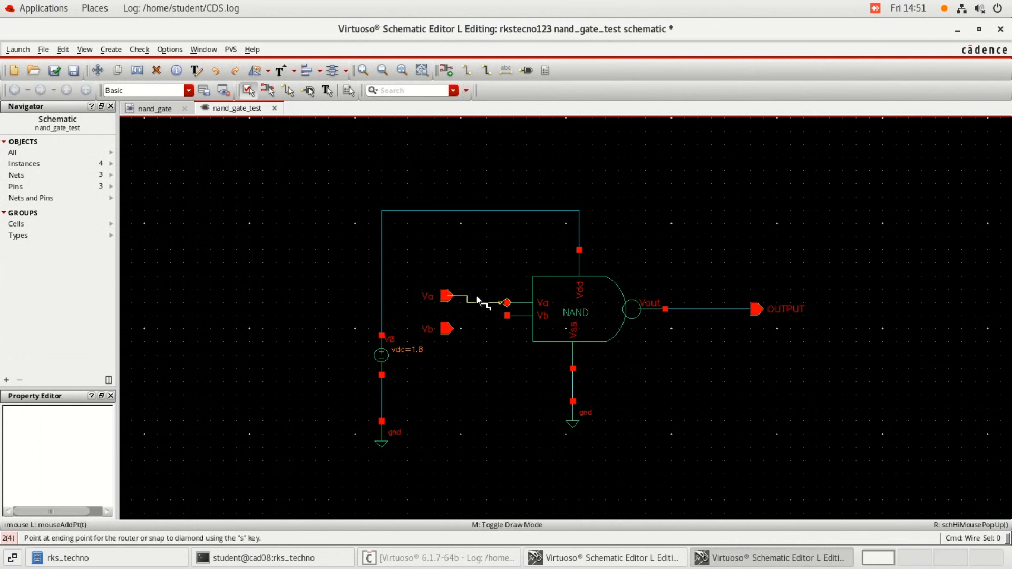
left_click(508, 304)
left_click(449, 330)
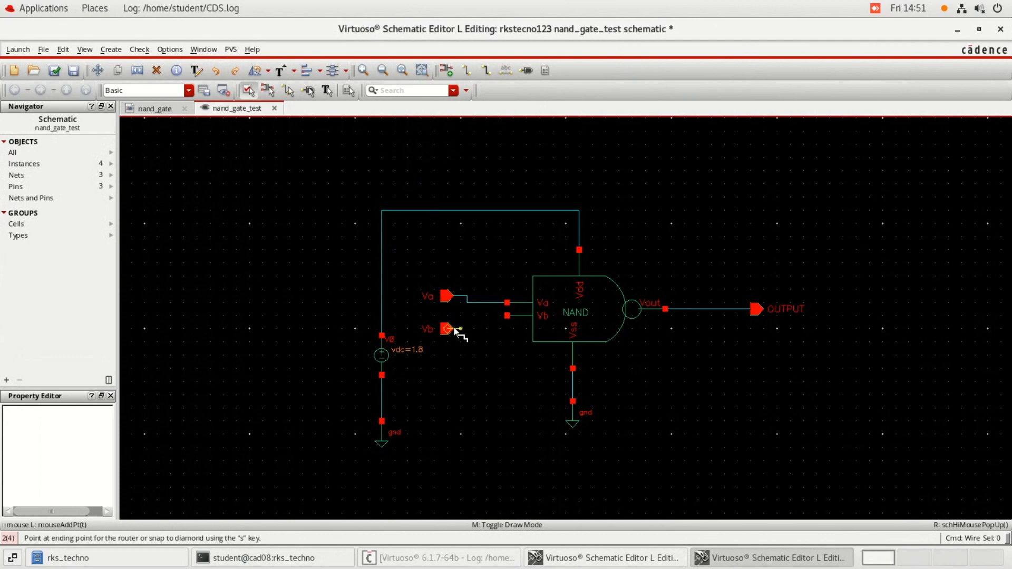
left_click(507, 315)
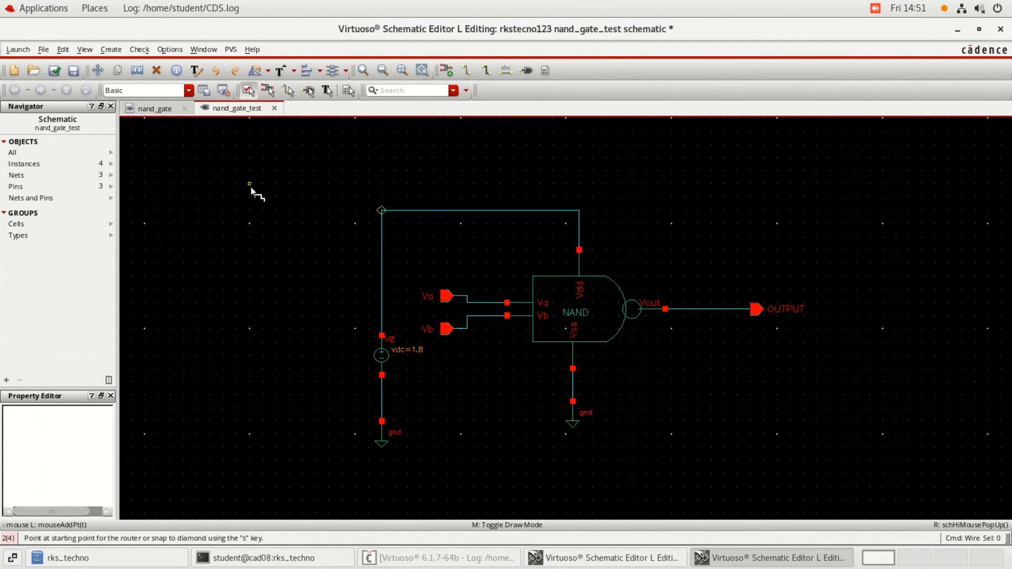
Step: Launch ADE L for the nand_gate_test schematic and open its analog stimuli setup
left_click(109, 49)
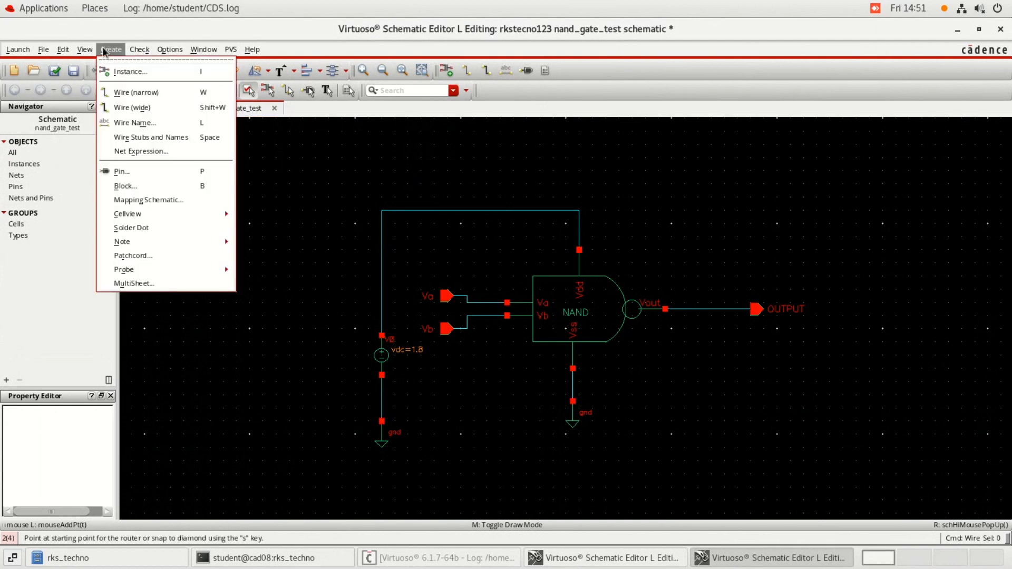
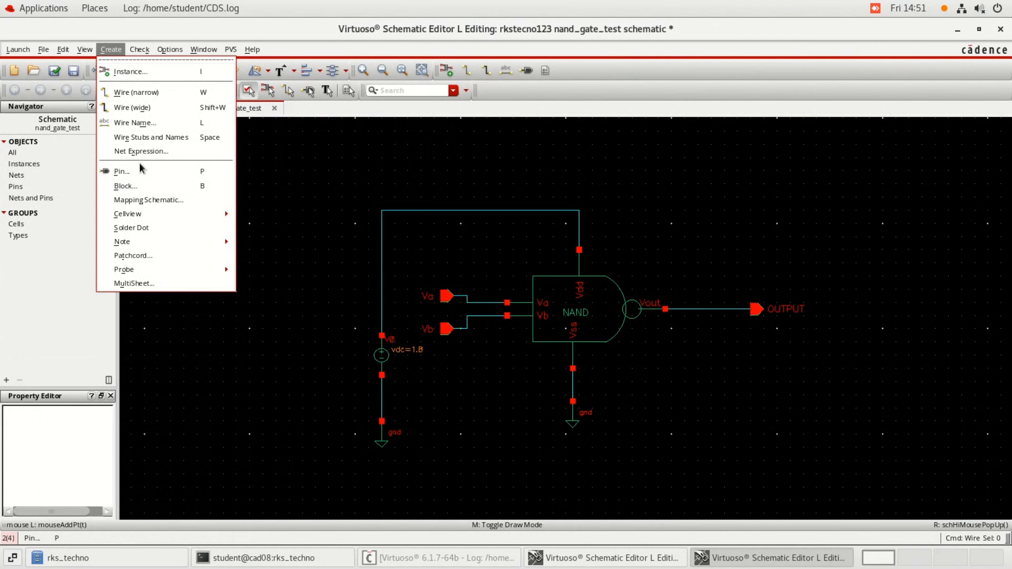
left_click(23, 50)
left_click(24, 50)
left_click(30, 63)
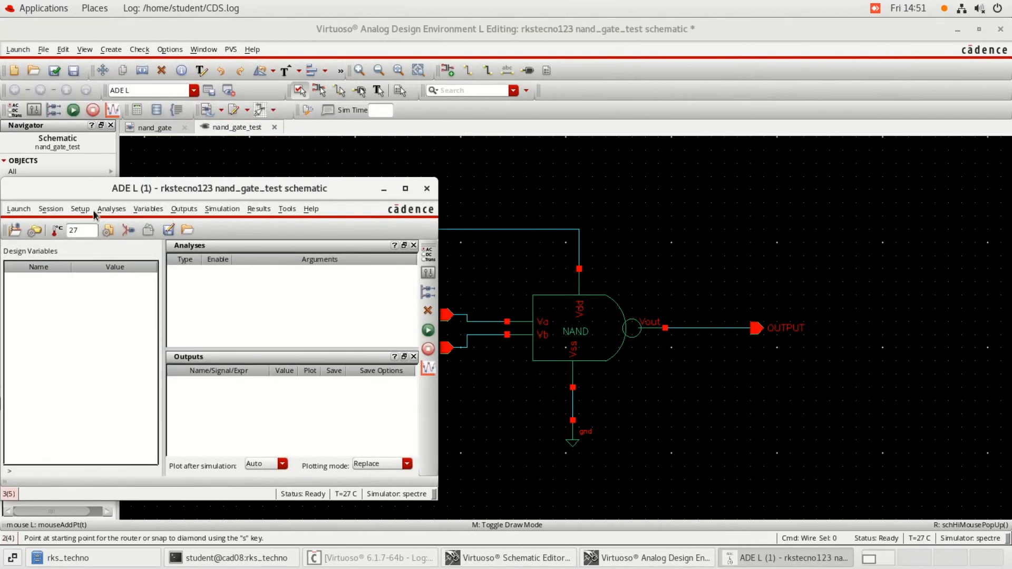
left_click(81, 210)
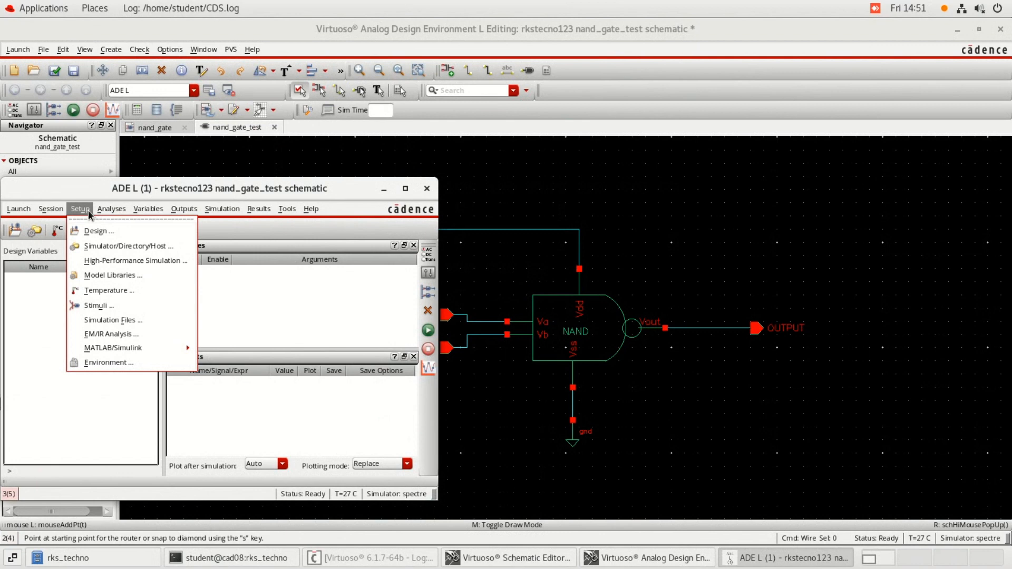
left_click(106, 305)
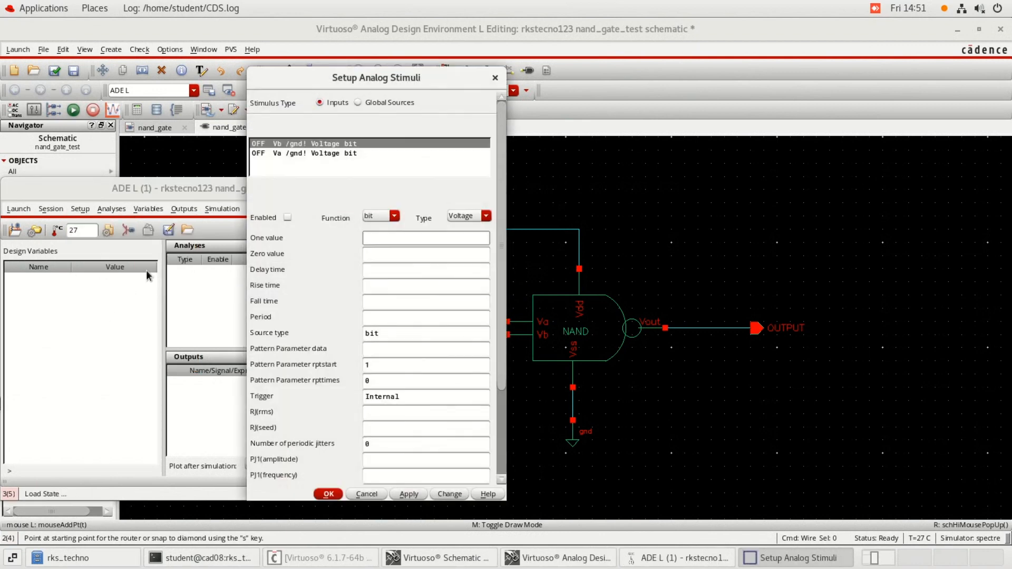
Step: Enable the Va bit stimulus with a period of 20n and pattern data 10101010
left_click(278, 153)
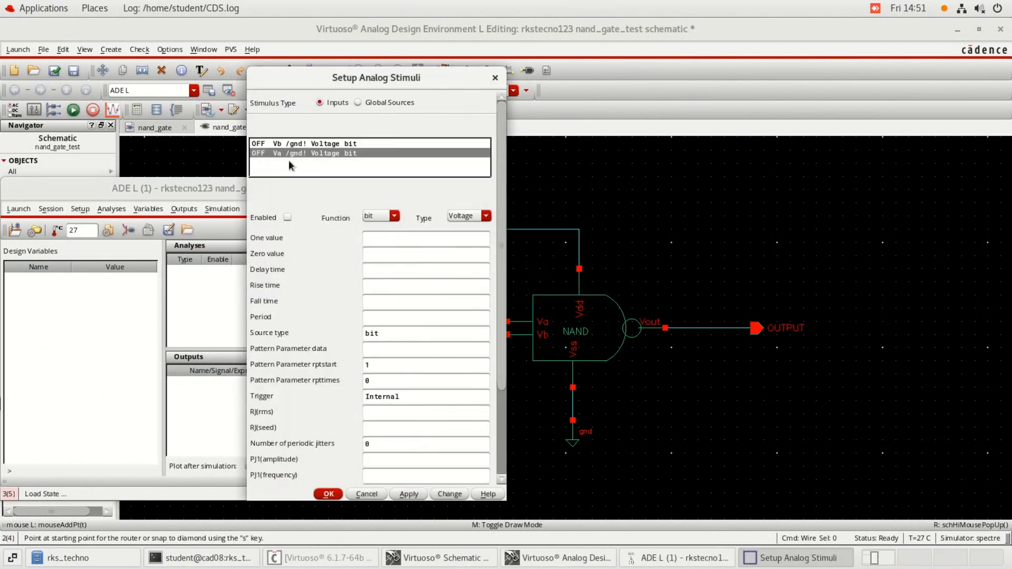
left_click(288, 218)
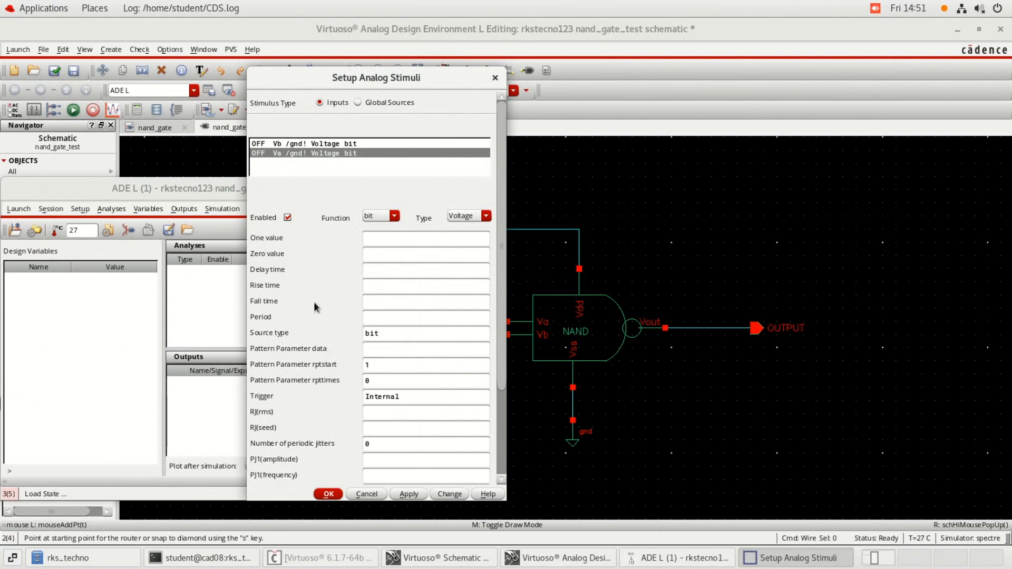
left_click(375, 317)
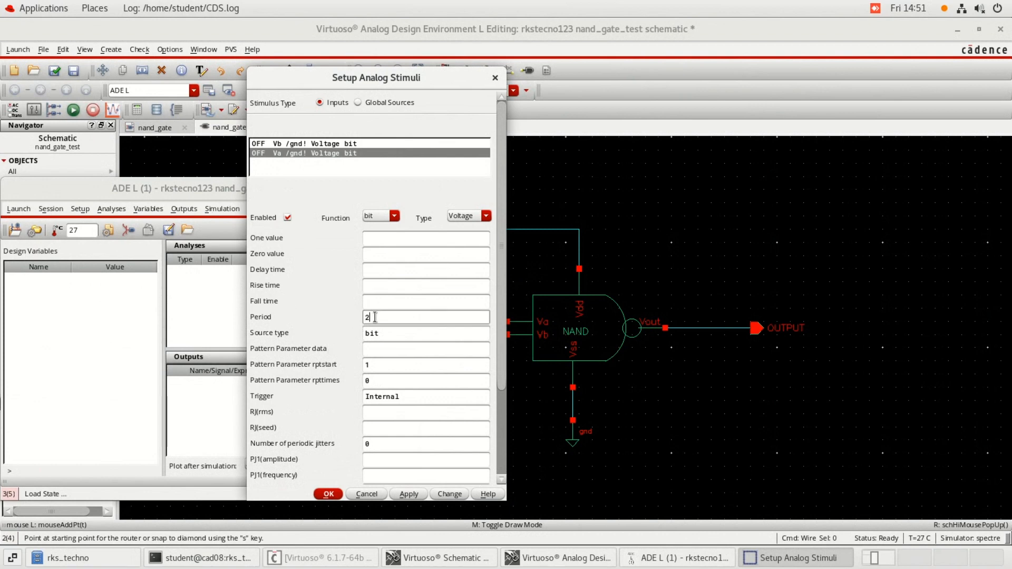
left_click(379, 349)
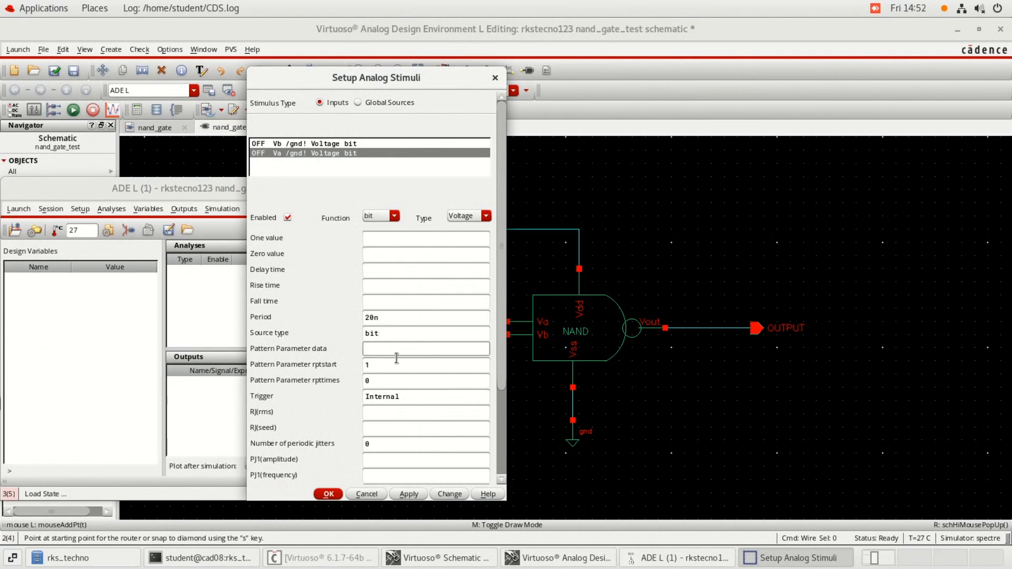
type("10101010")
Step: Clear the PJ1, PJ2 and PJ3 type values of the Va stimulus and apply its settings
scroll(384, 434, "down", 1)
scroll(384, 434, "down", 1)
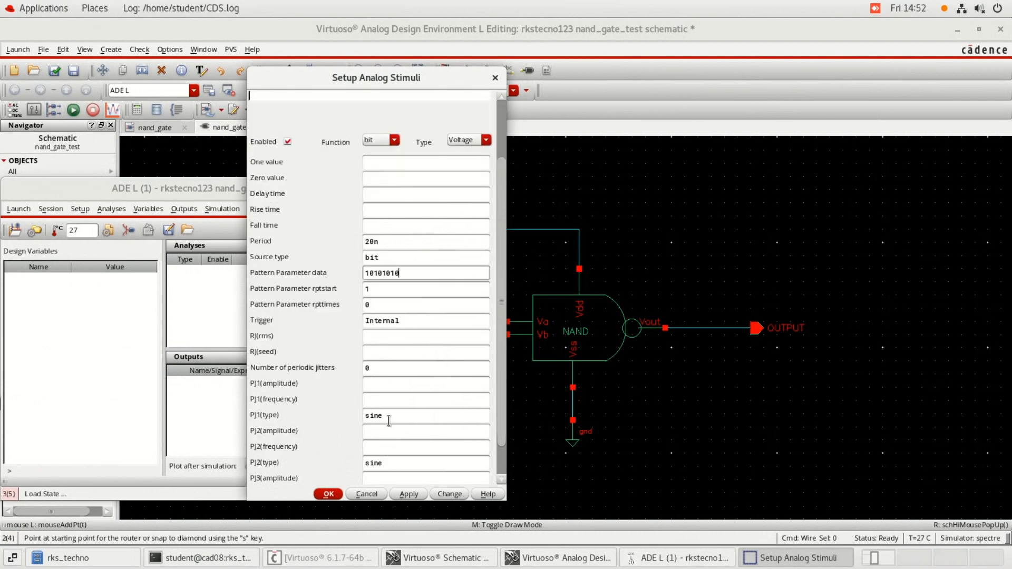
left_click_drag(389, 415, 366, 426)
key("BackSpace")
scroll(359, 417, "down", 1)
key("BackSpace")
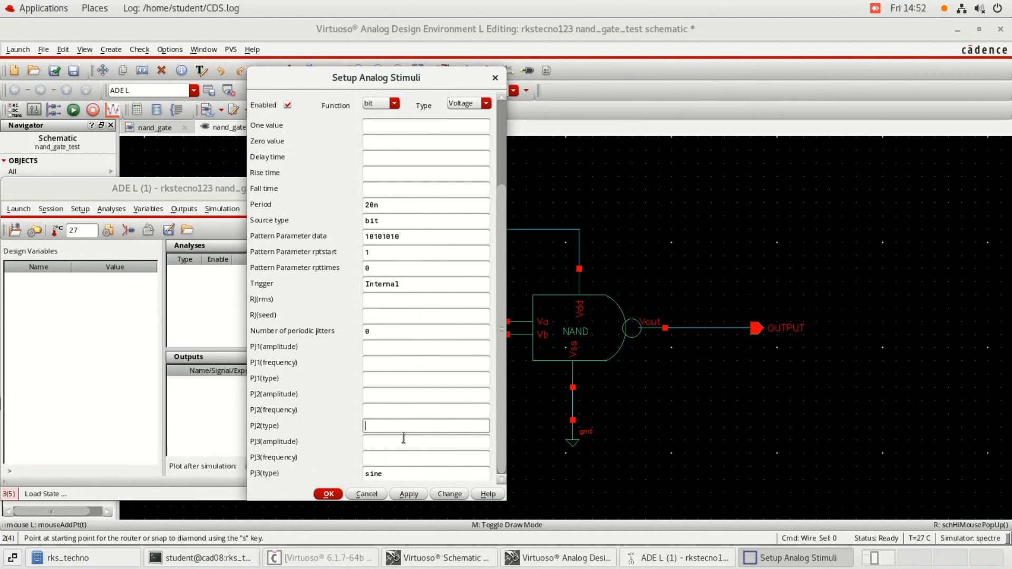
left_click_drag(400, 475, 360, 473)
key("BackSpace")
scroll(355, 390, "up", 3)
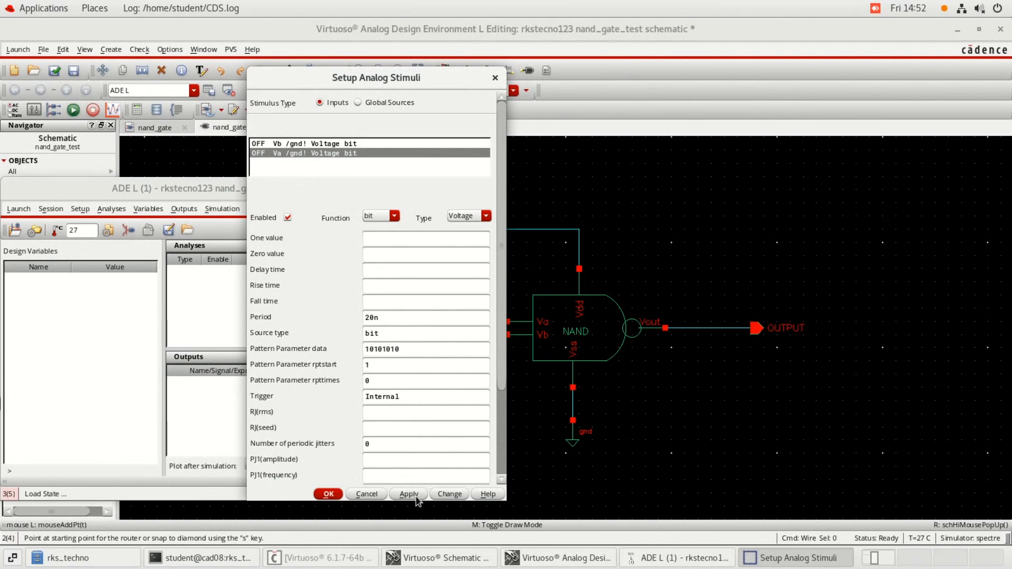
Step: Set the Va stimulus's one value to 1.8 and zero value to 0, and apply the change
left_click(336, 144)
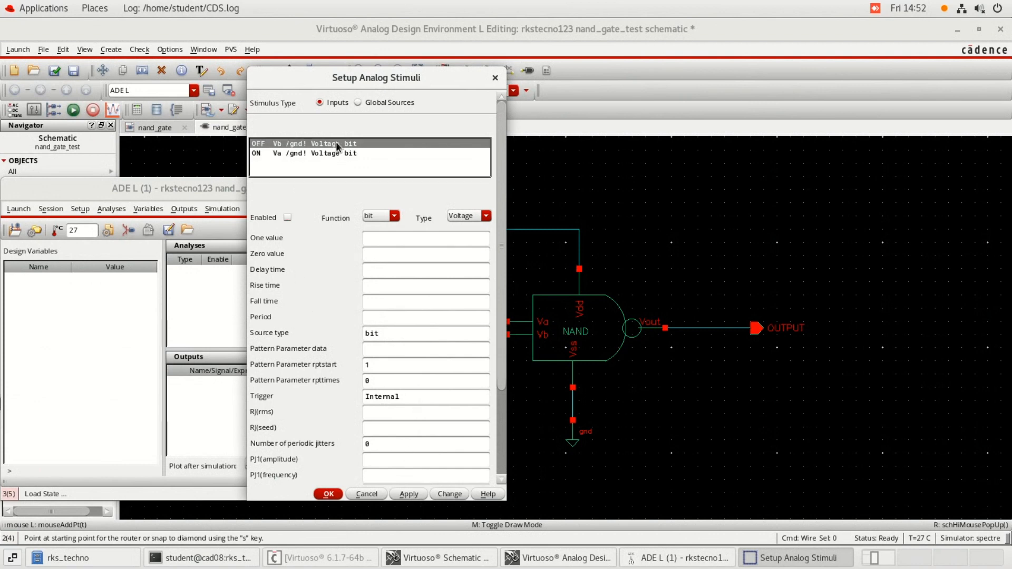
left_click(285, 216)
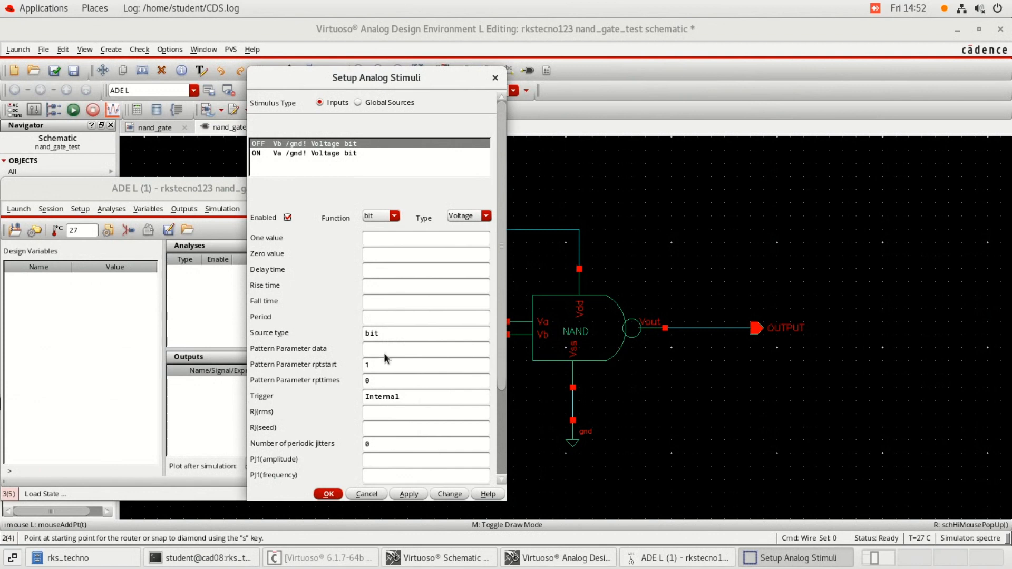
left_click(277, 153)
left_click(378, 237)
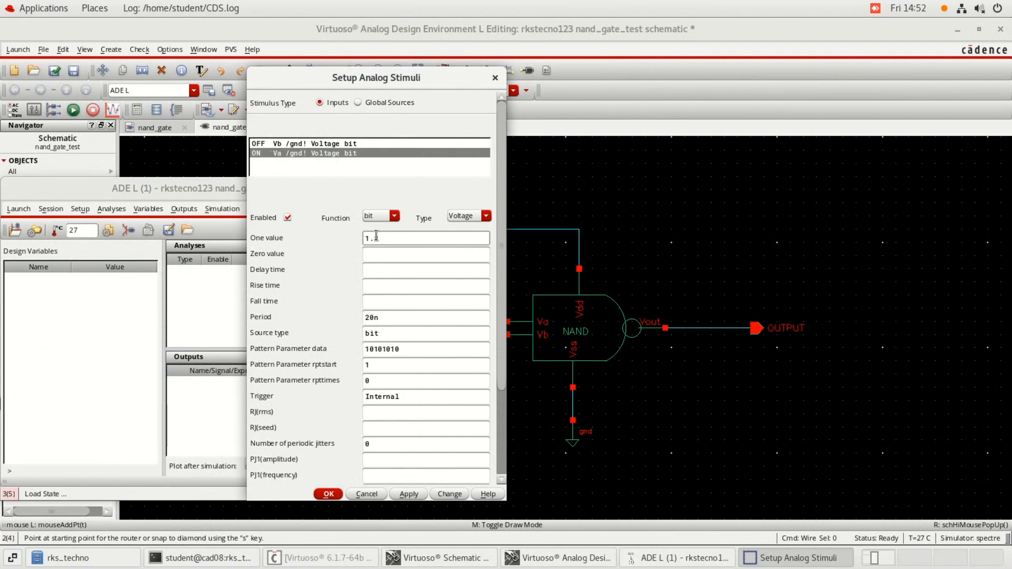
left_click(377, 254)
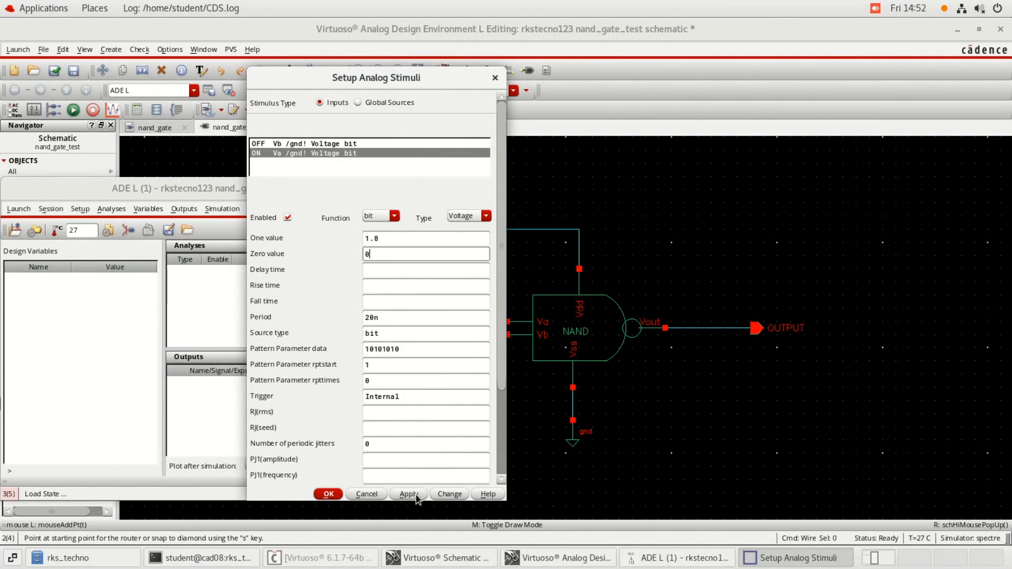
left_click(319, 153)
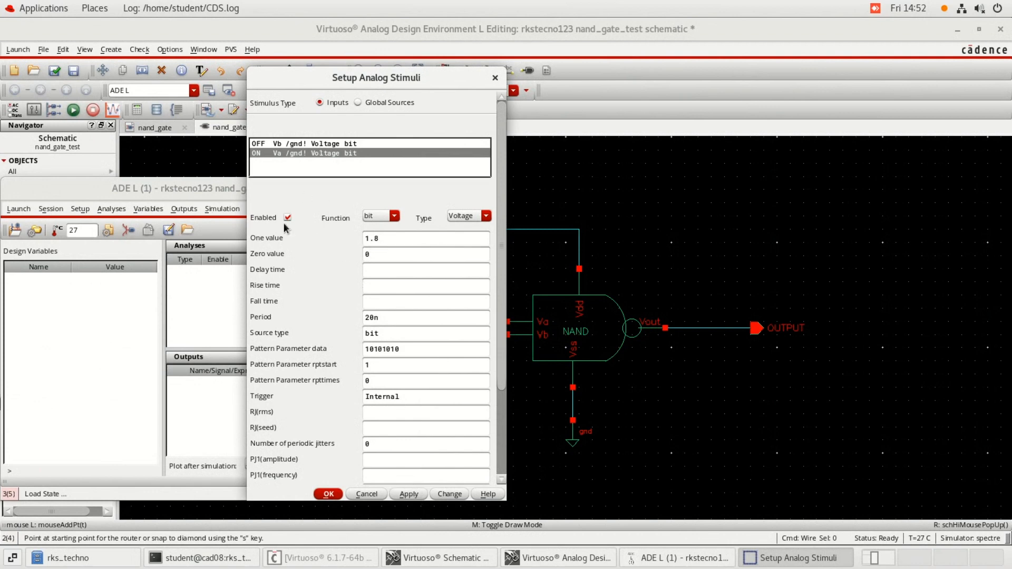
Step: Enable the Vb bit stimulus and set its one value to 1.8 and its zero value to 0
left_click(320, 144)
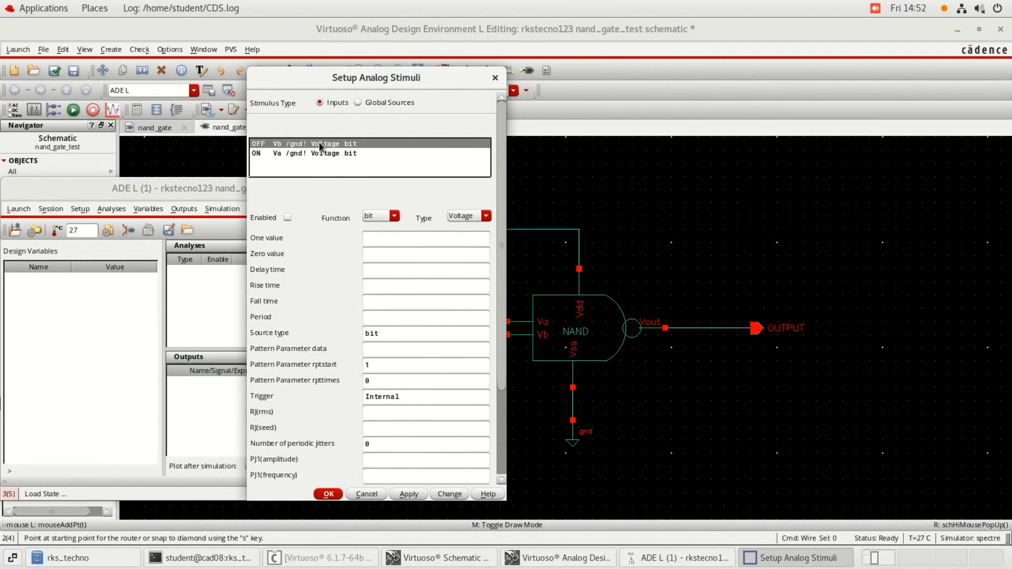
left_click(285, 217)
left_click(391, 238)
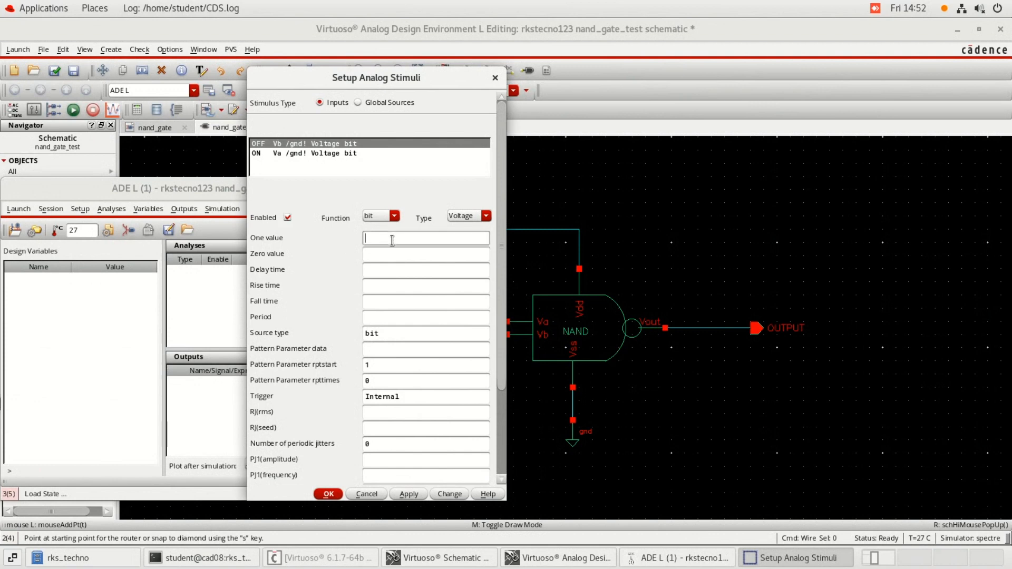
type("1.8")
left_click(387, 254)
type("0")
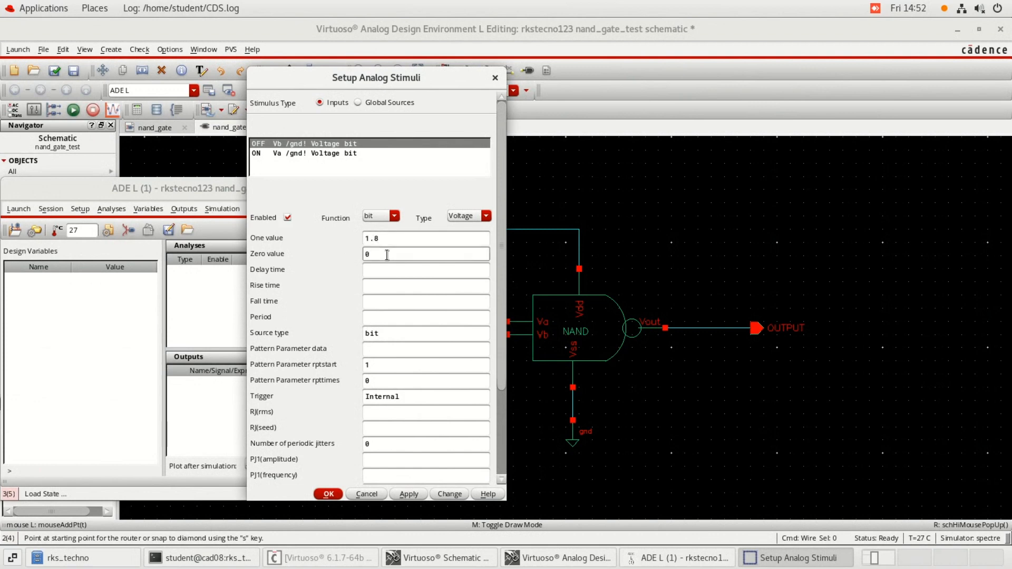
Step: Set the Vb stimulus's period to 10n and its pattern parameter data to 10101010
left_click(379, 315)
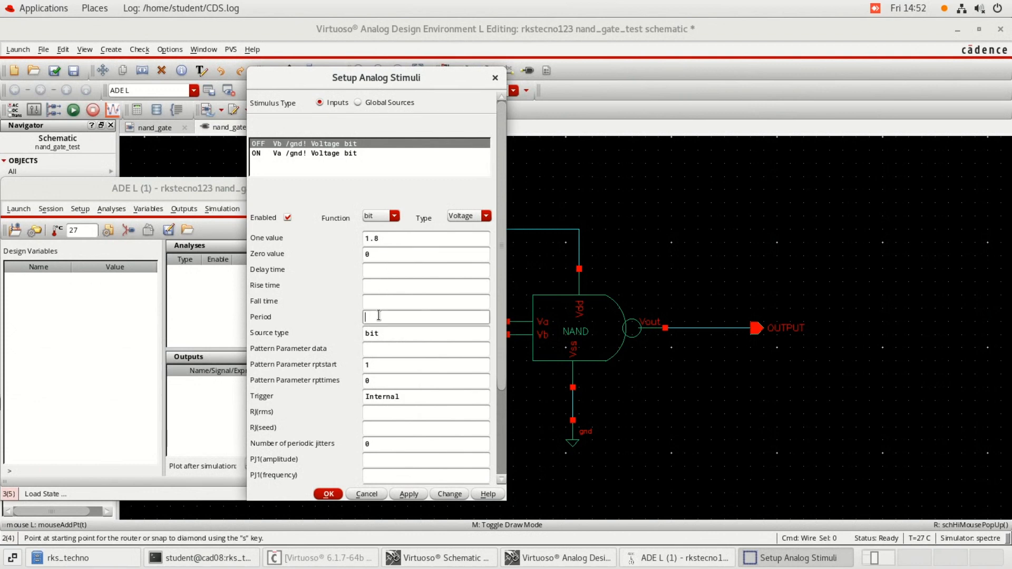
type("10n")
left_click(371, 351)
type("10101")
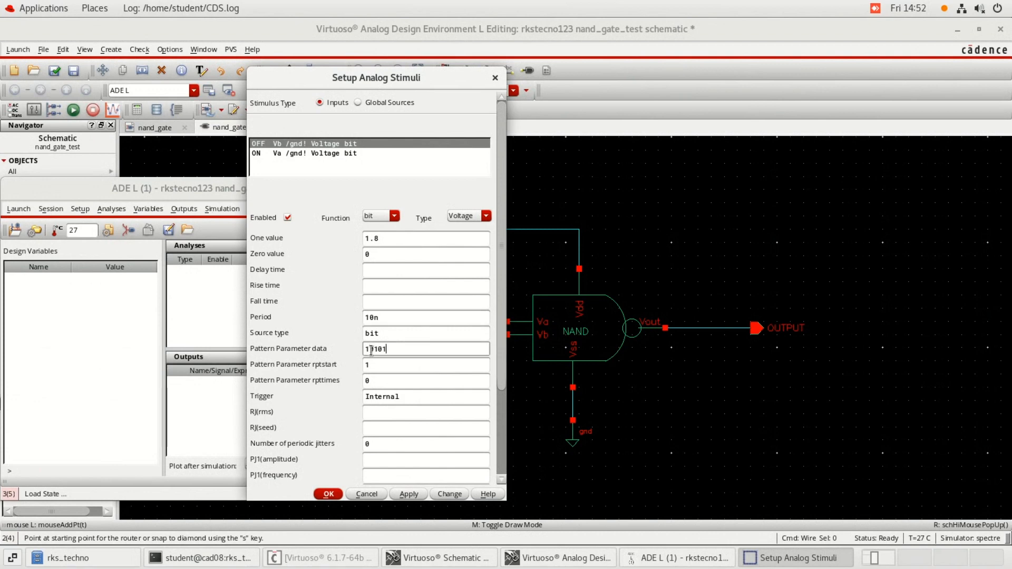
type("010")
Step: Clear the PJ1, PJ2 and PJ3 type values of the Vb stimulus, then apply its settings and close the stimuli setup
scroll(375, 445, "down", 3)
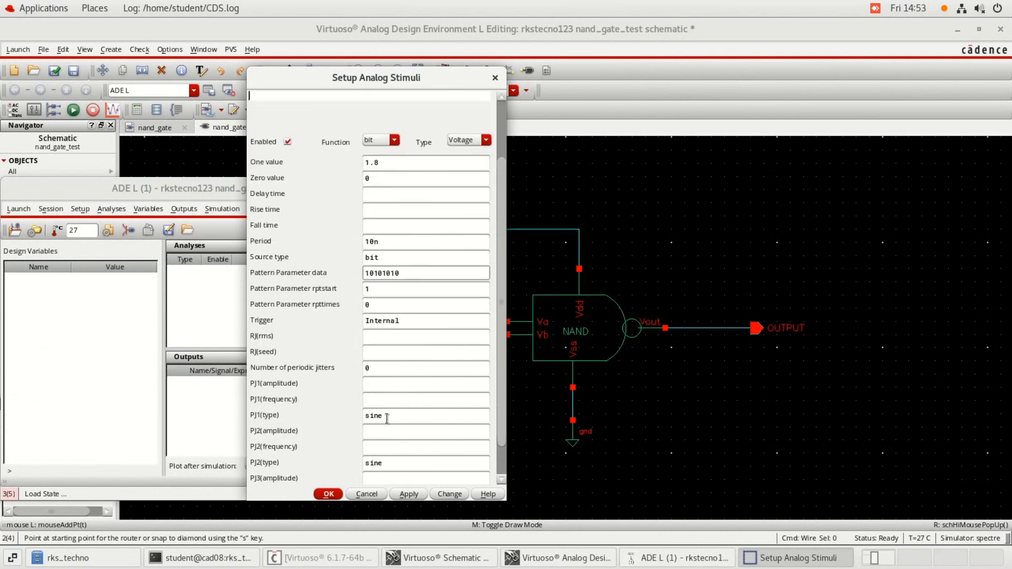
left_click_drag(387, 417, 361, 417)
key("BackSpace")
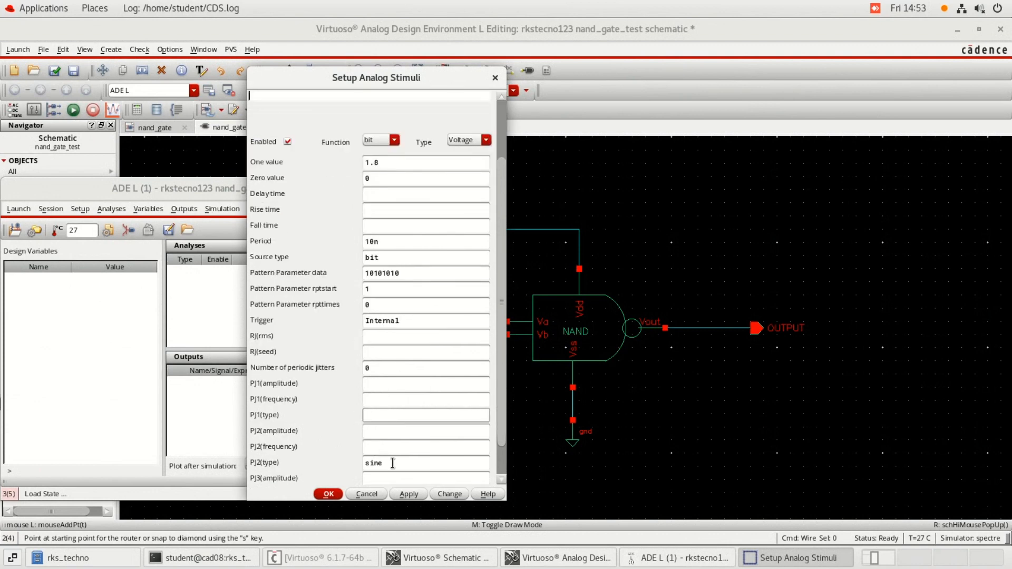
left_click_drag(393, 464, 363, 472)
key("BackSpace")
key("BackSpace")
scroll(380, 454, "down", 2)
key("BackSpace")
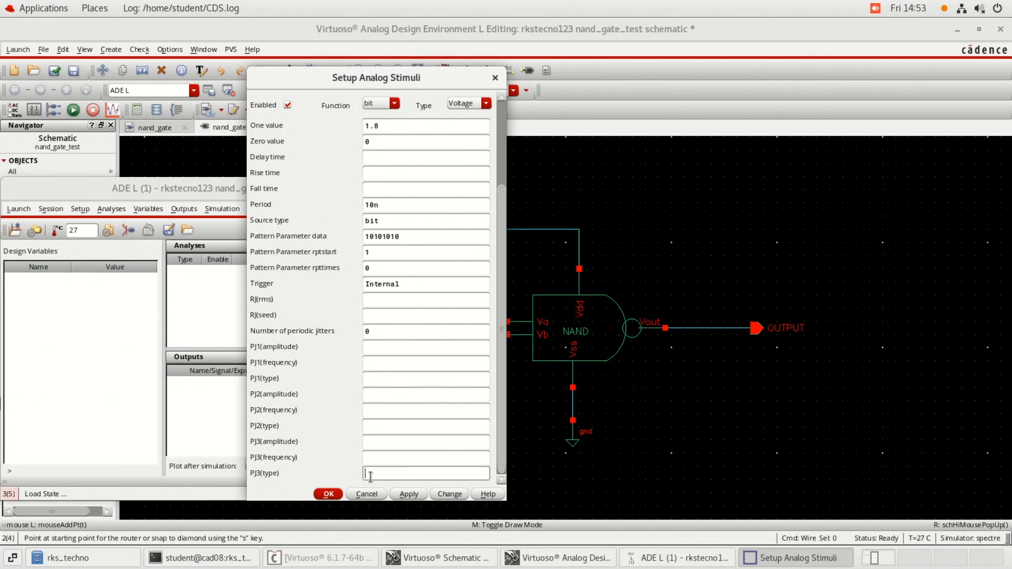
left_click(408, 495)
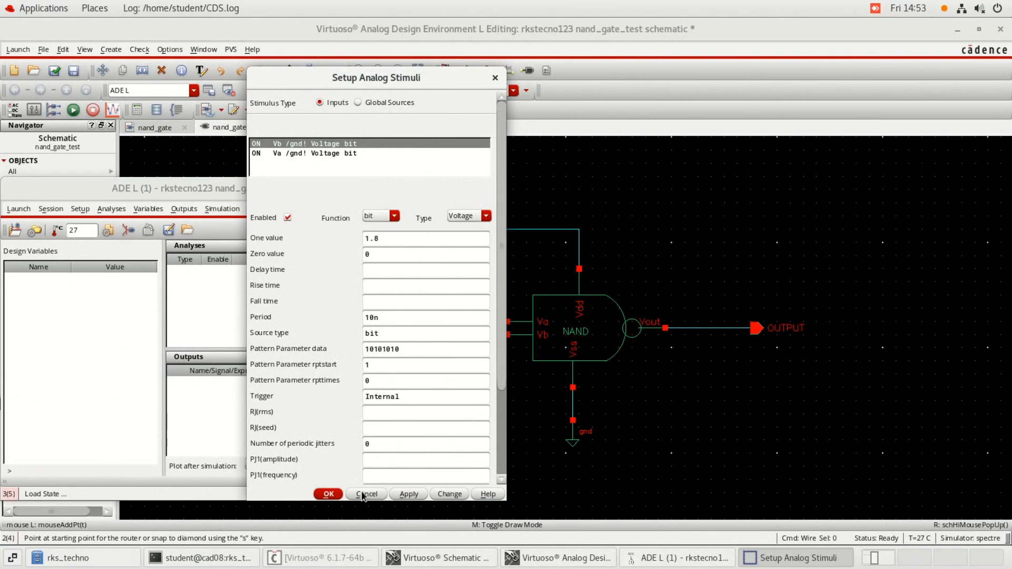
left_click(363, 494)
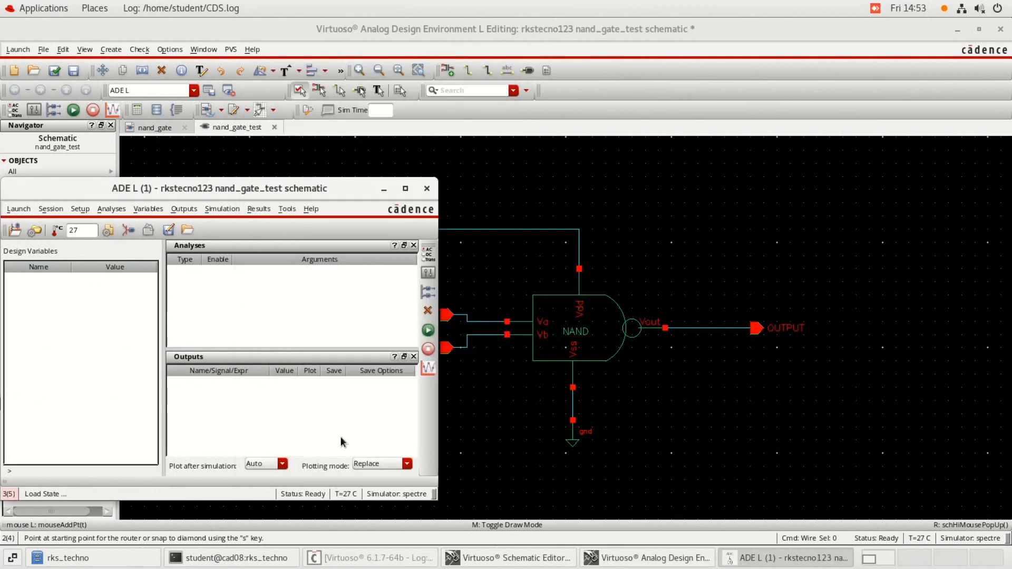
Step: Add an enabled transient analysis with a stop time of 100n and moderate accuracy defaults
left_click(106, 210)
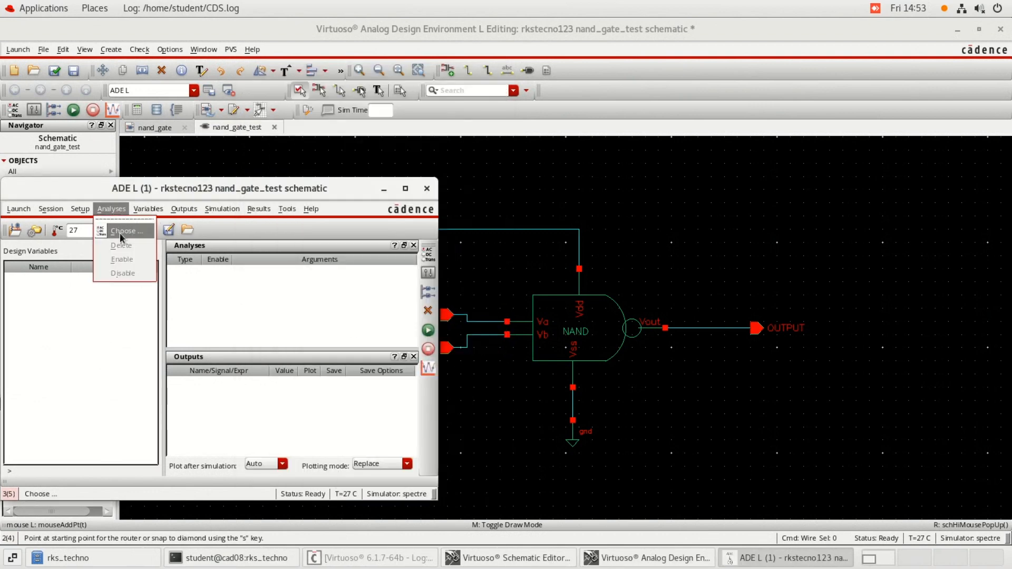
left_click(119, 232)
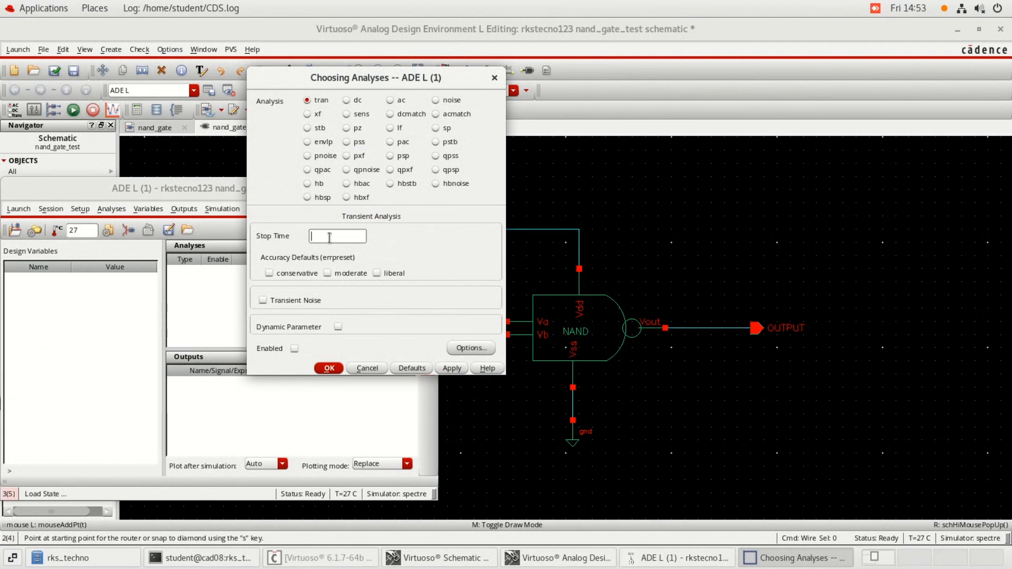
type("100n")
left_click(327, 273)
left_click(294, 349)
left_click(329, 369)
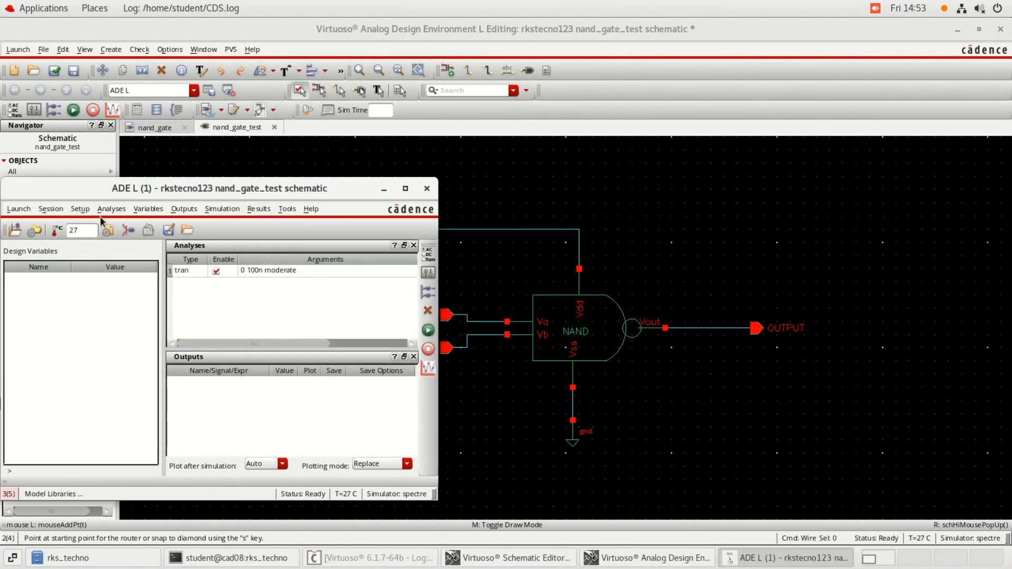
Step: Select the Va, Vb and OUTPUT nets on the schematic as the outputs for plotting
left_click(184, 209)
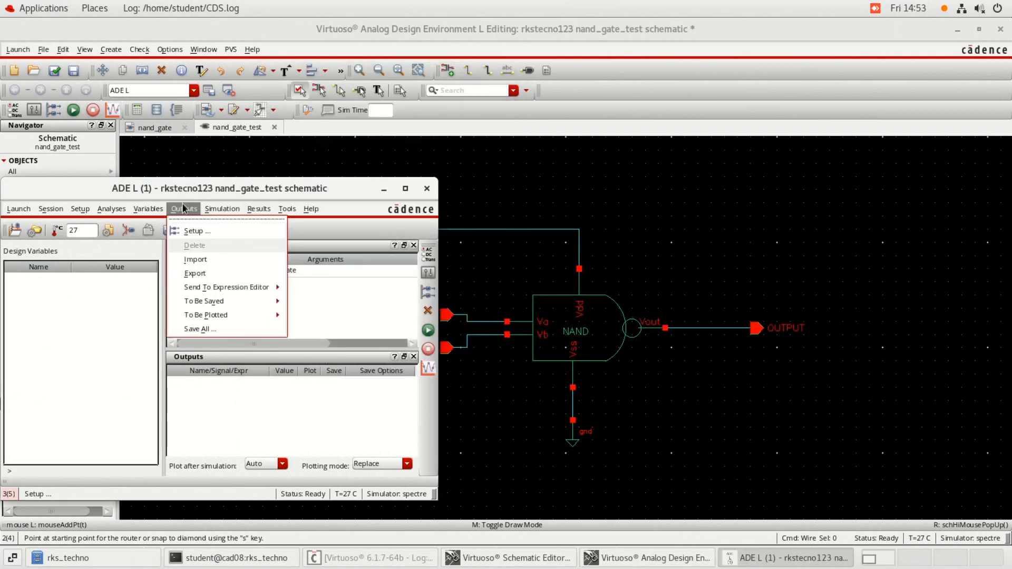
mouse_move(214, 302)
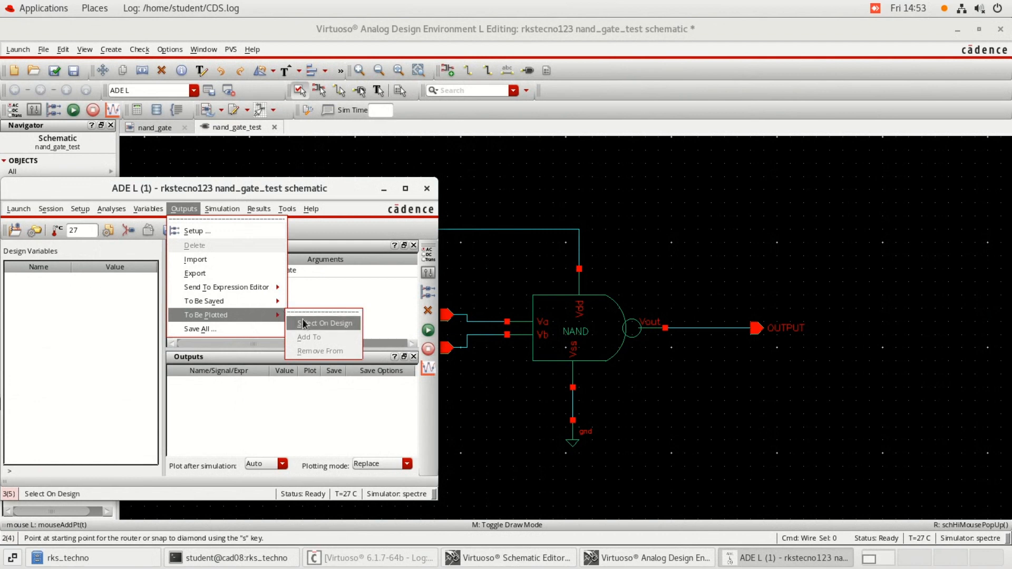
left_click(313, 323)
left_click(481, 322)
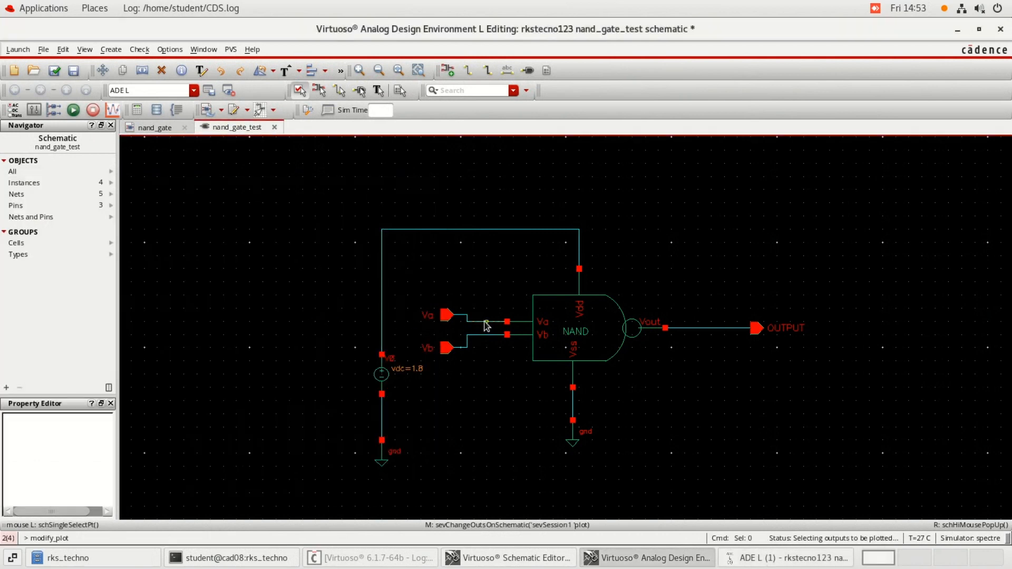
left_click(493, 335)
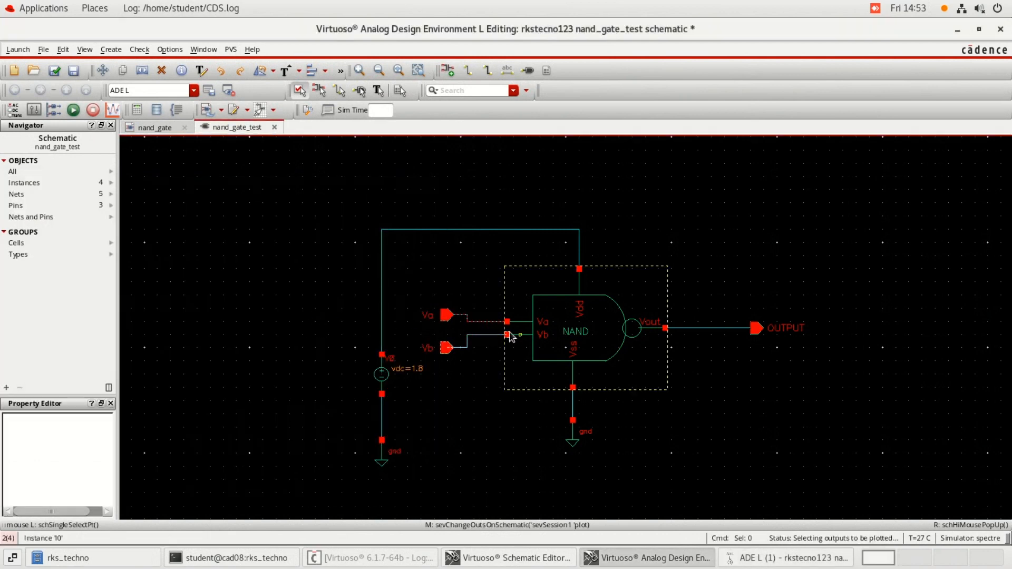
left_click(707, 332)
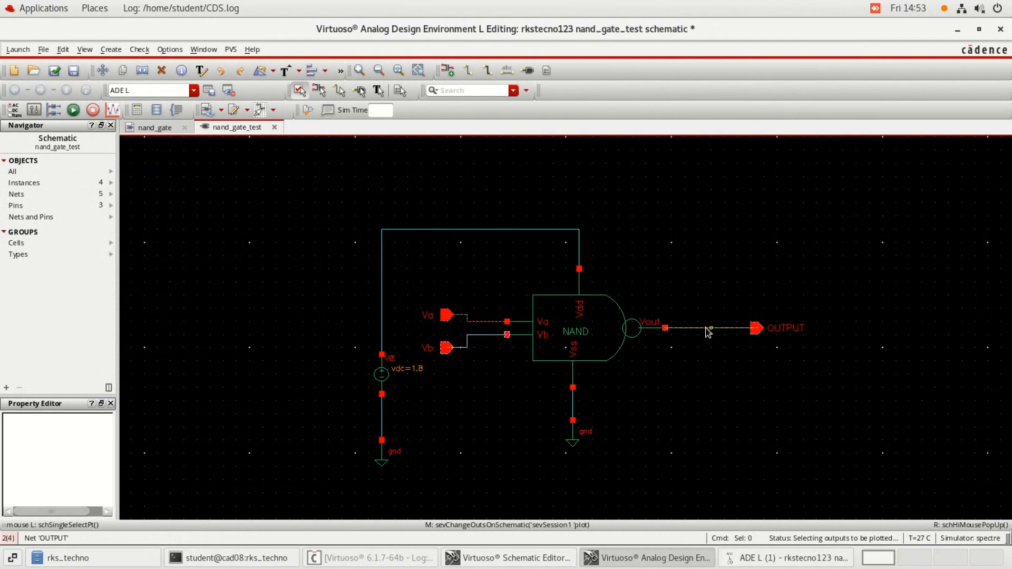
Step: Netlist and run the simulation from ADE L, and split the transient response into separate strips per trace
left_click(793, 562)
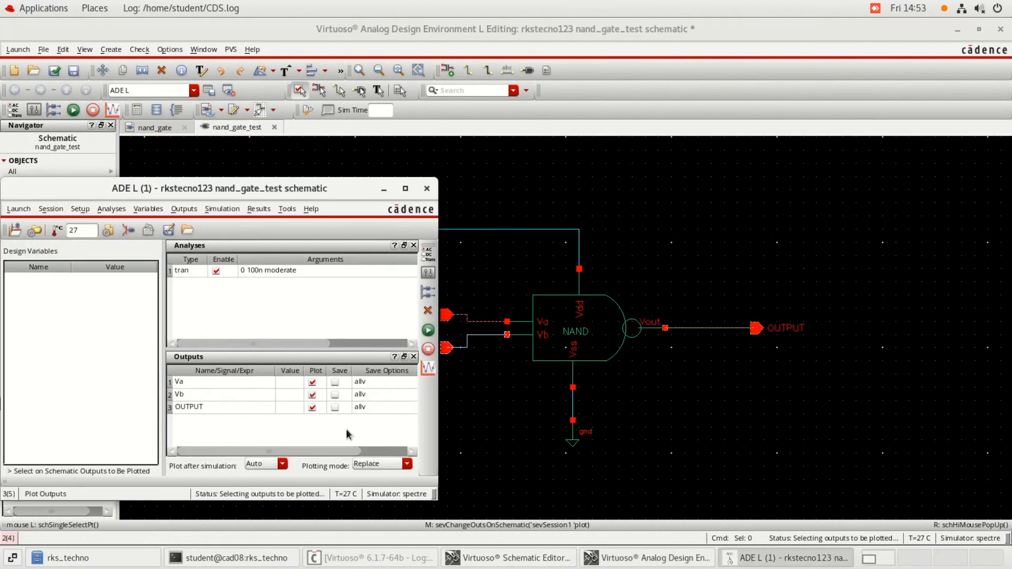
left_click(425, 333)
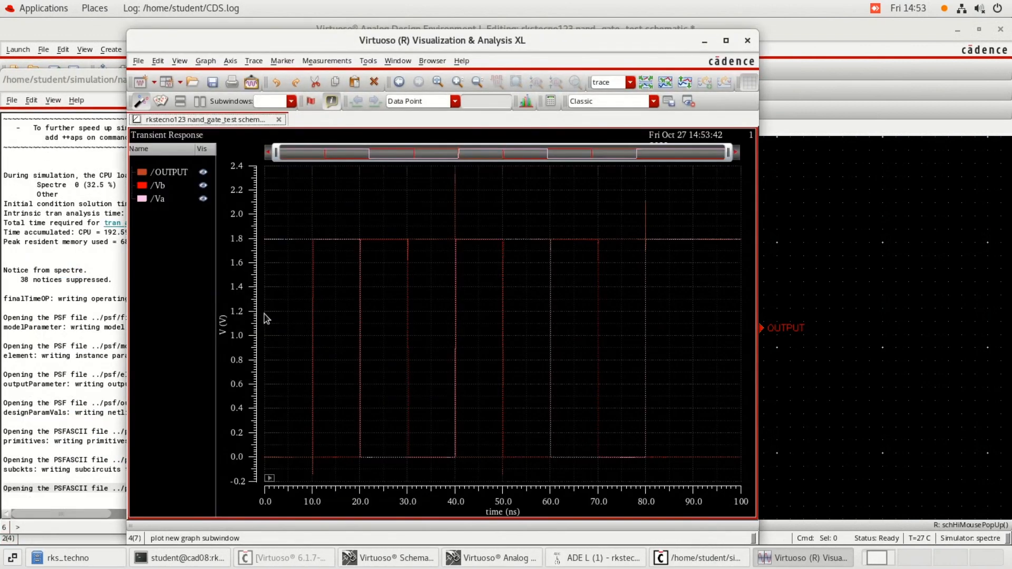
left_click(647, 83)
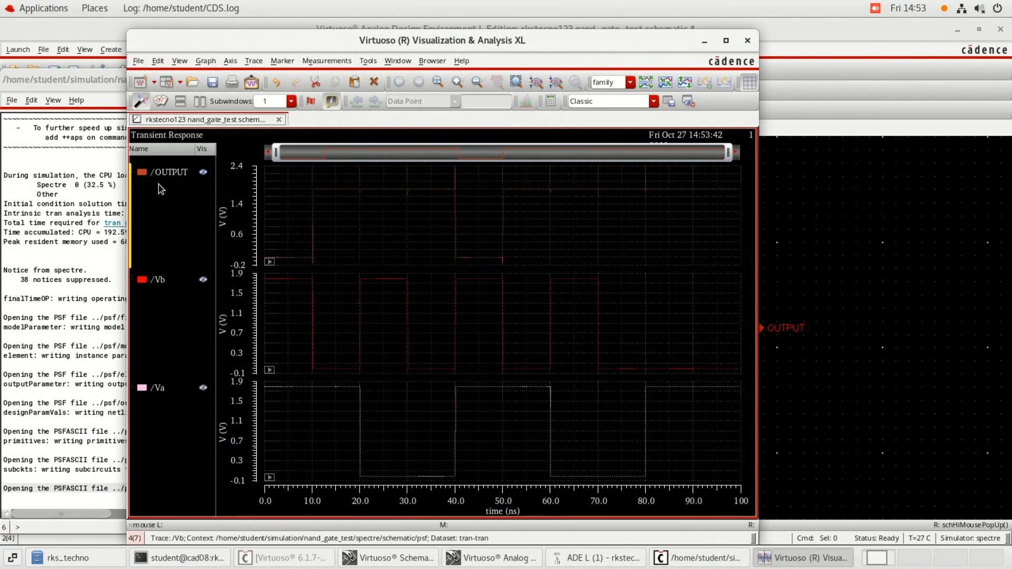
Step: Move the OUTPUT trace into its own strip below Va and maximize the waveform window
left_click_drag(168, 175, 169, 428)
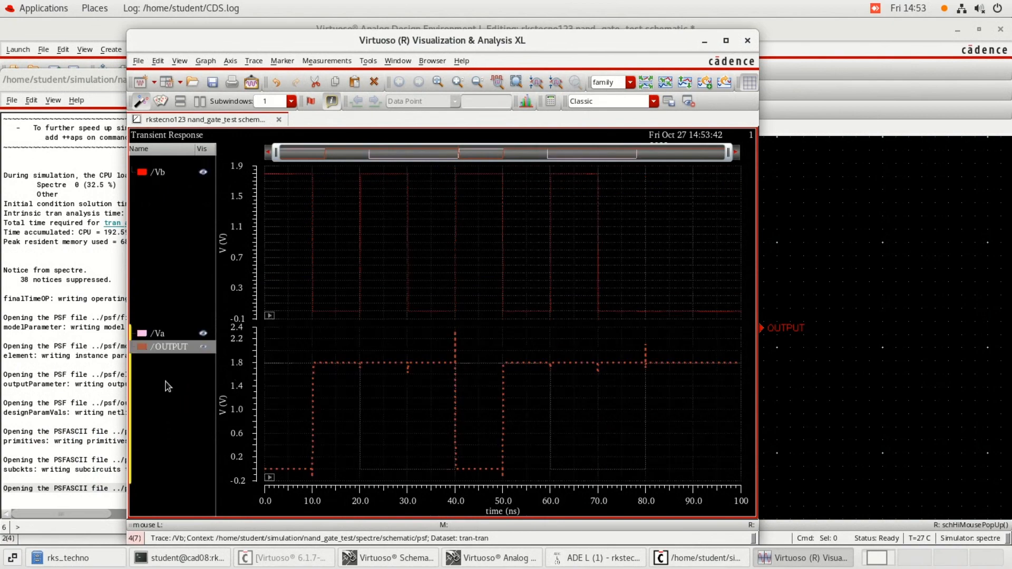
left_click(650, 84)
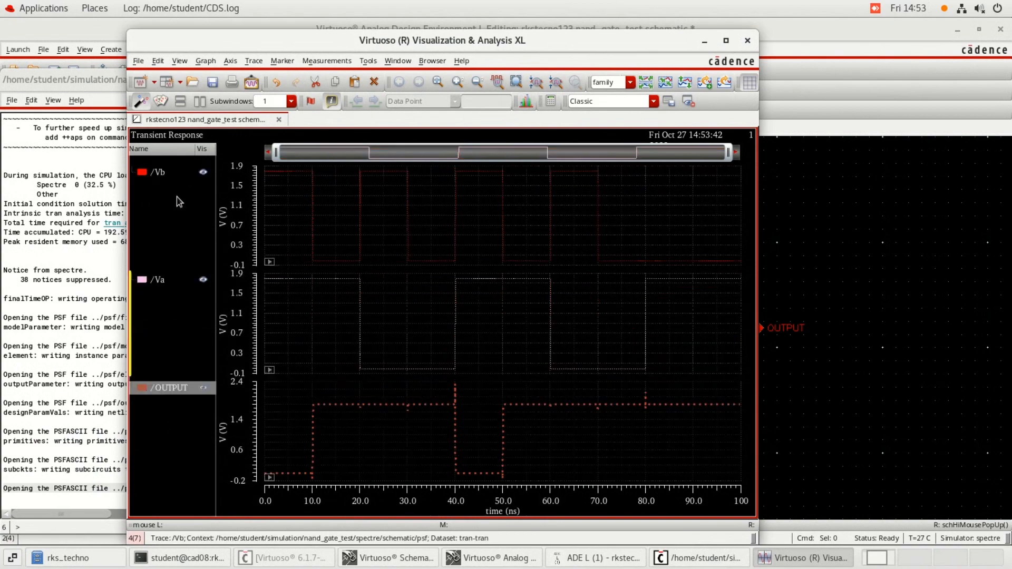
left_click_drag(179, 200, 172, 184)
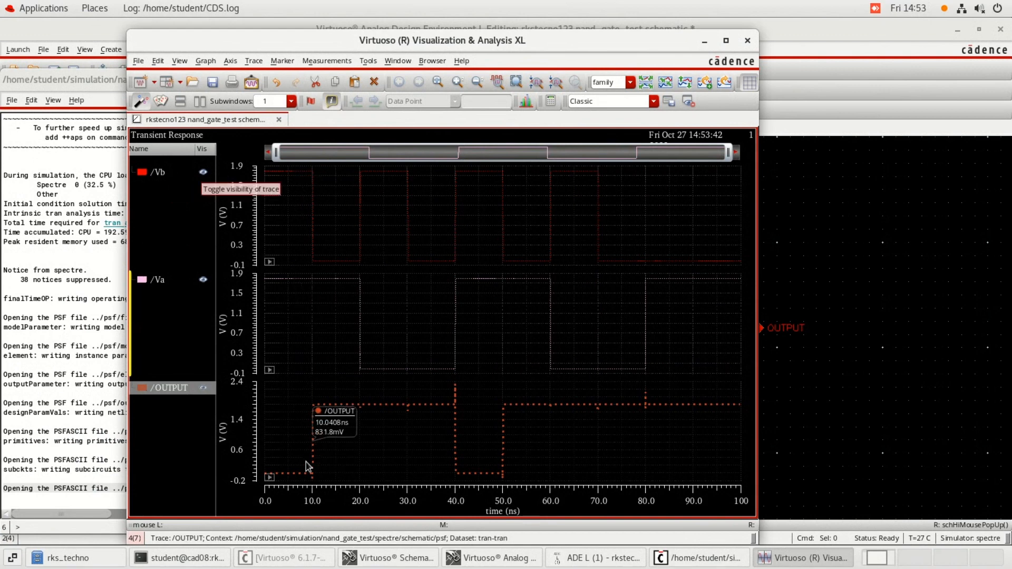
left_click(725, 41)
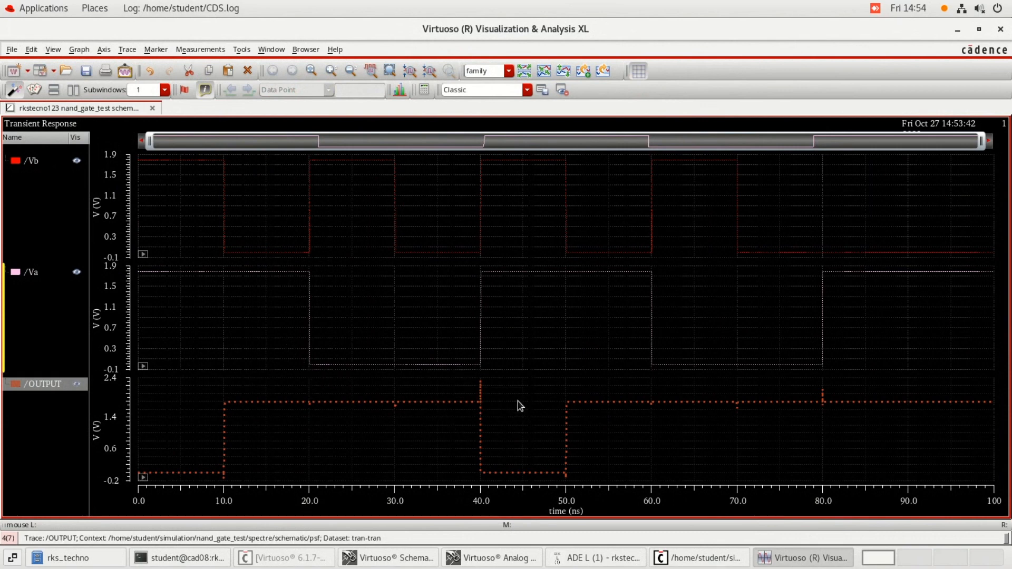
mouse_move(718, 365)
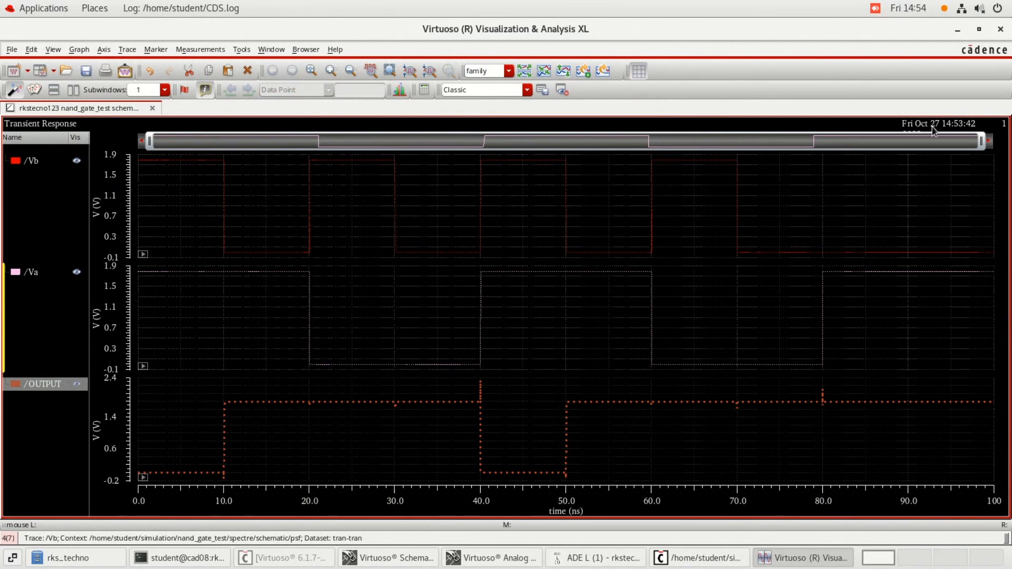
Step: Put the waveform window and simulation log away and exit ADE L without saving its state
left_click(957, 29)
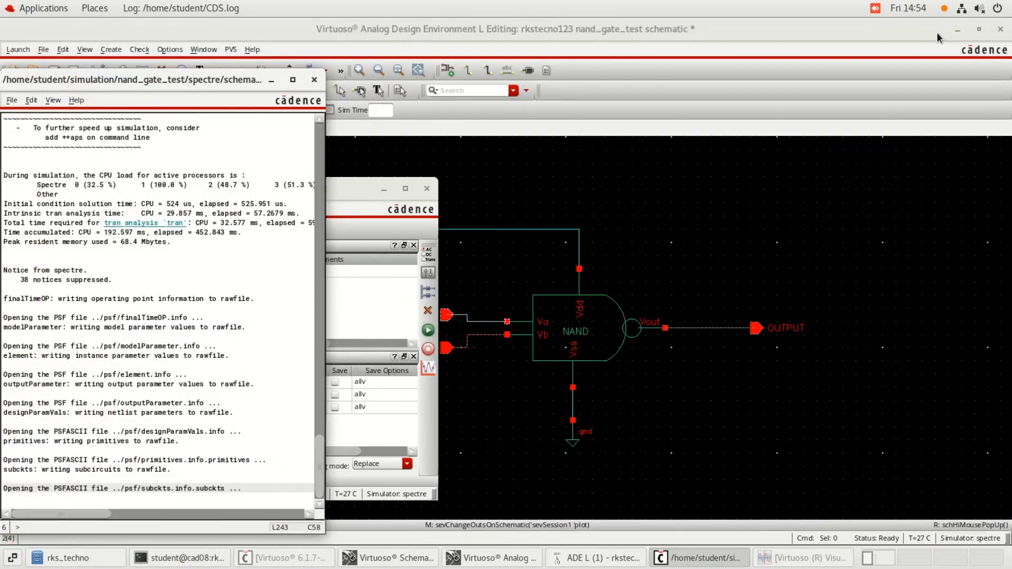
left_click(312, 79)
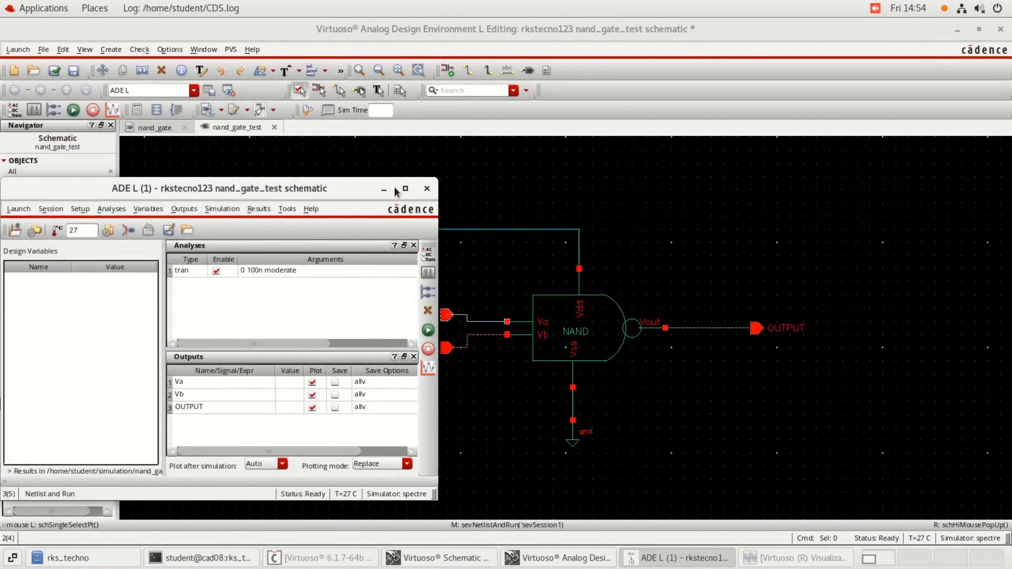
left_click(427, 188)
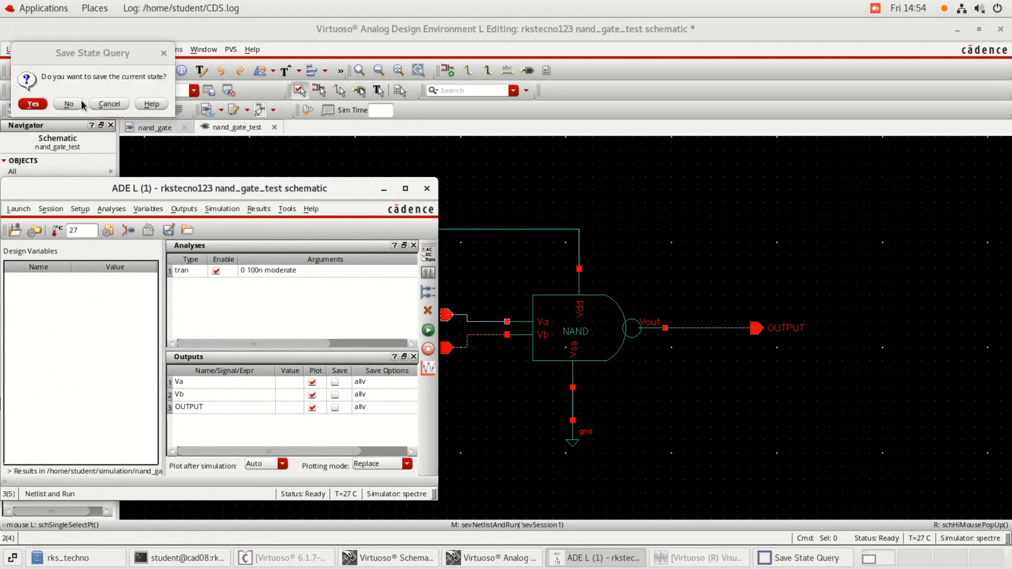
left_click(77, 104)
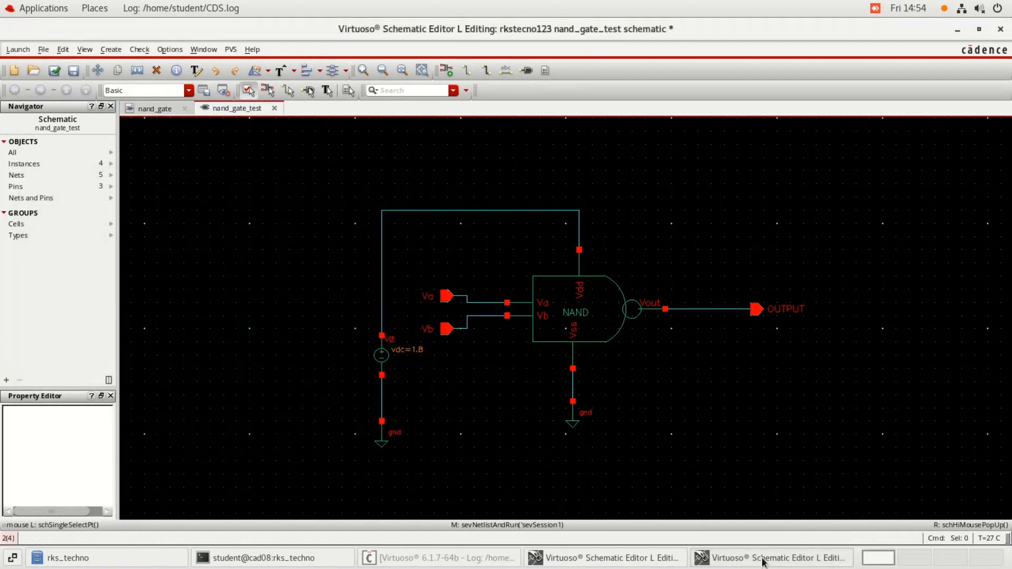
Step: Switch to the nand_gate schematic and open the total width of the left PMOS transistor for editing in its object properties
left_click(761, 562)
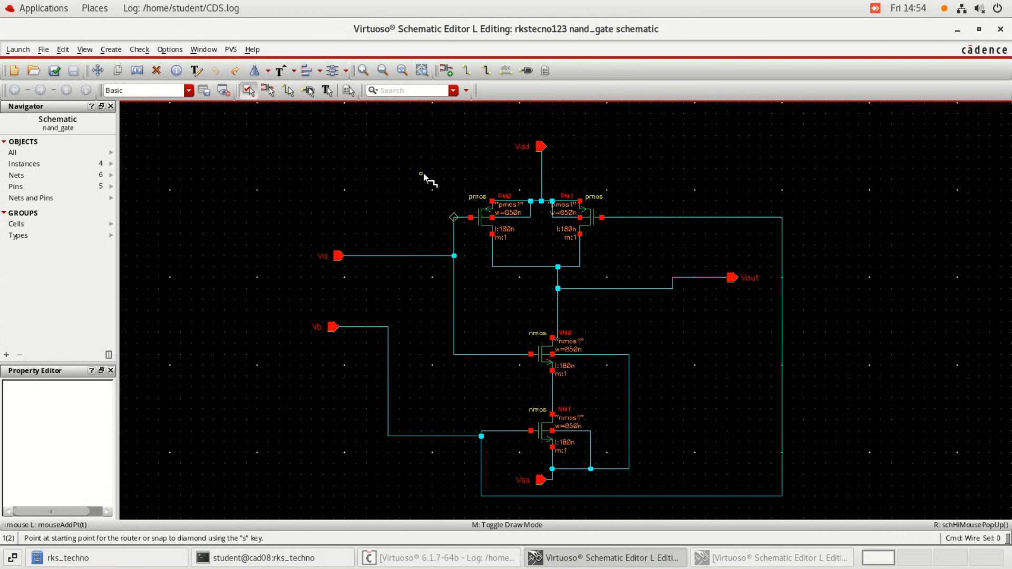
key("Escape")
left_click(482, 220)
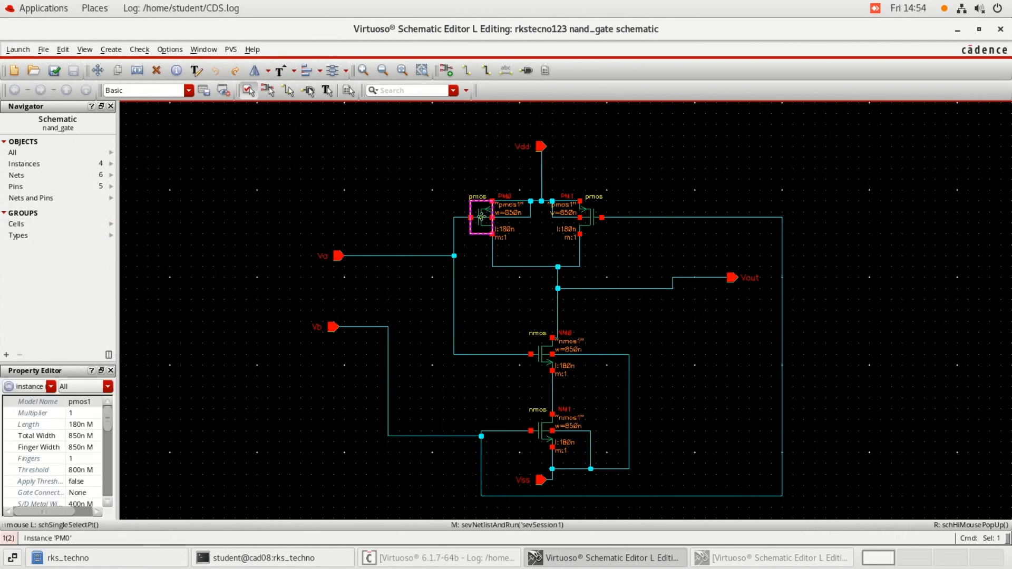
right_click(480, 216)
left_click(506, 305)
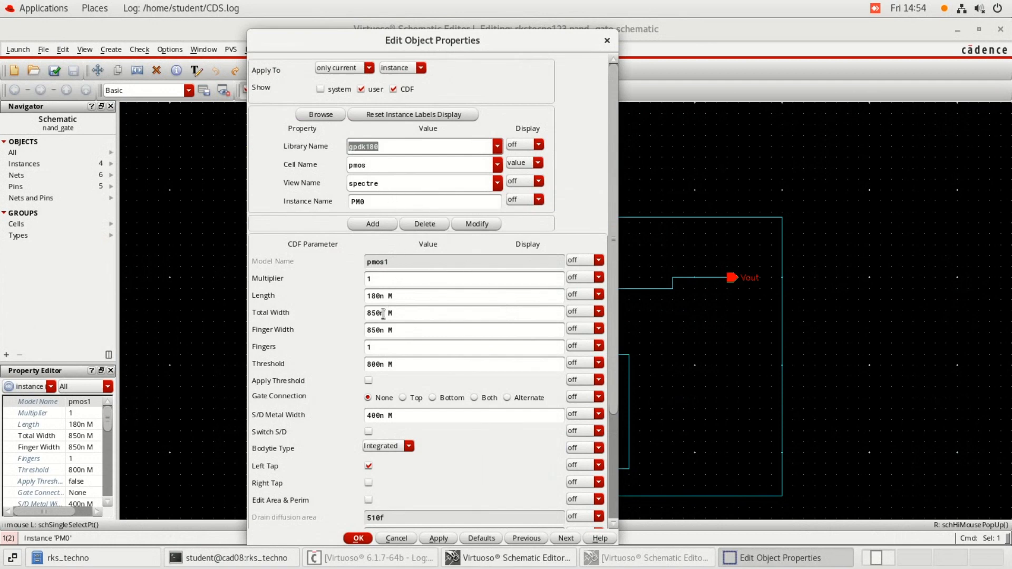
left_click_drag(384, 315, 357, 310)
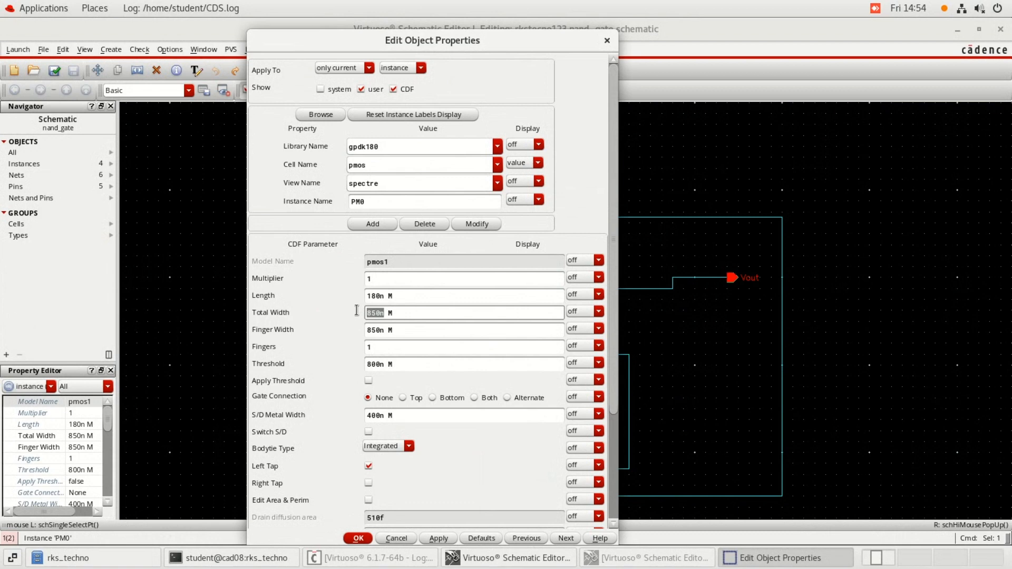